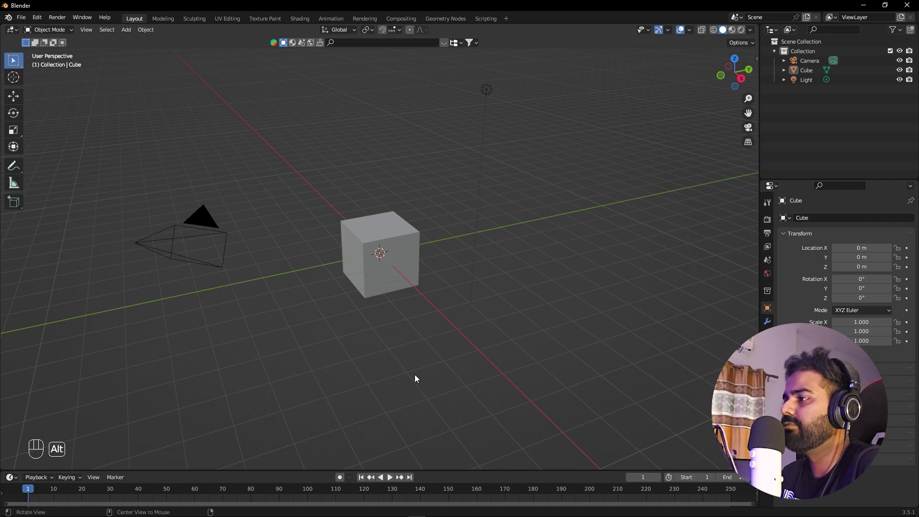
Step: Switch to the browser to view the Smeaf YouTube channel and its Pro Animation Is EASY Now video, and return to Blender
key("alt+Tab")
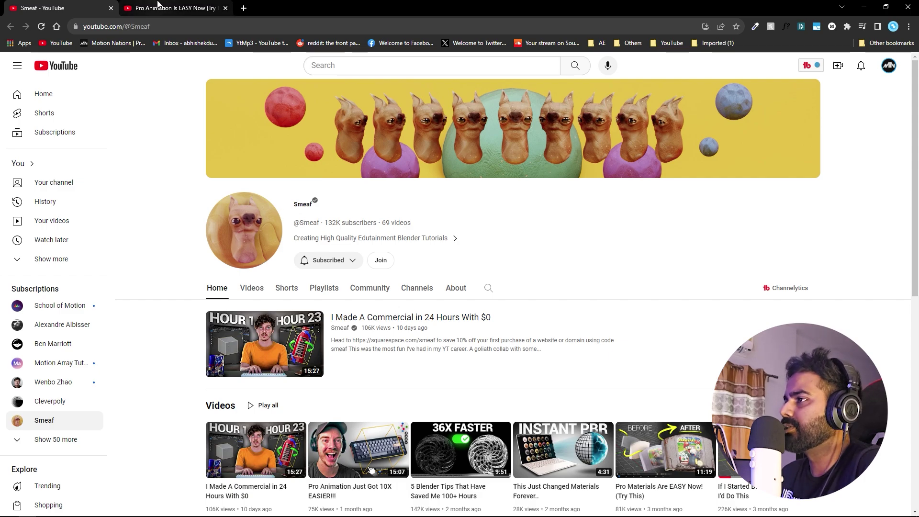
left_click(158, 7)
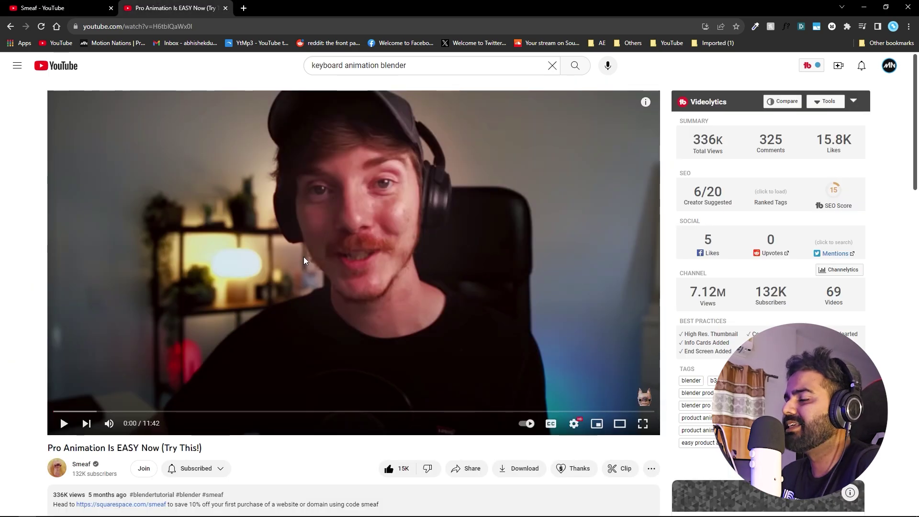
left_click(46, 7)
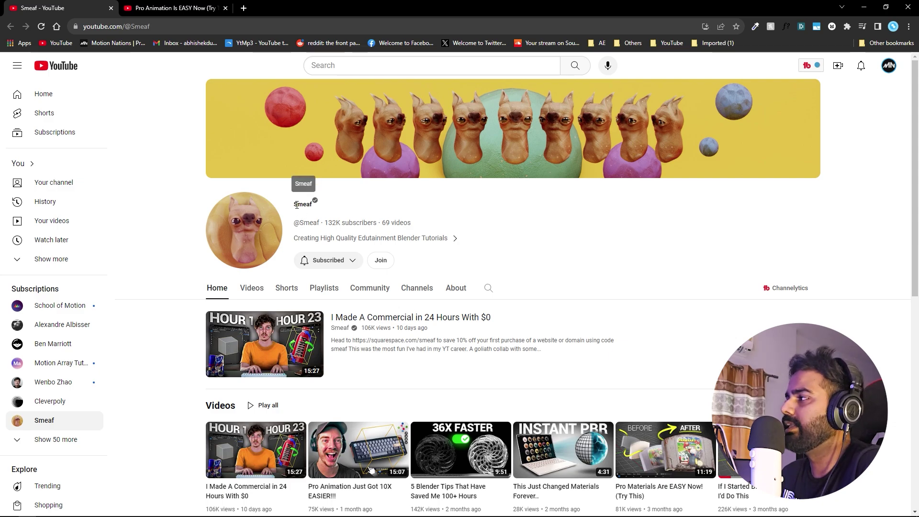
left_click(863, 7)
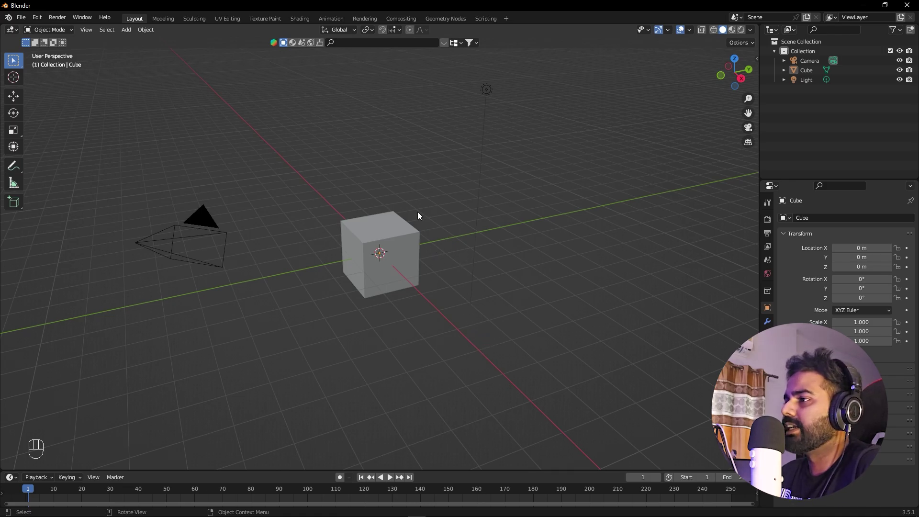
Step: Delete the default camera, cube and light from the scene
key("a")
key("x")
left_click(386, 206)
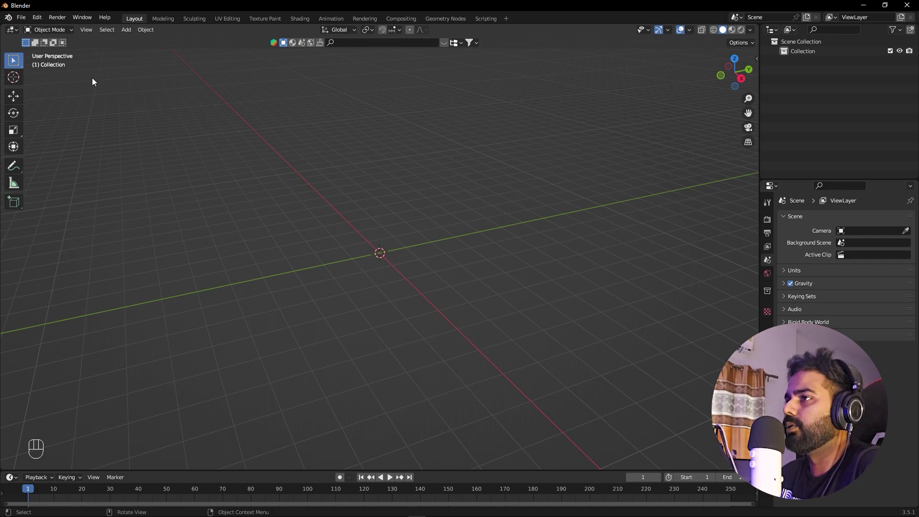
Step: Import NIKE_logo.svg from the Assets folder as Scalable Vector Graphics
left_click(22, 18)
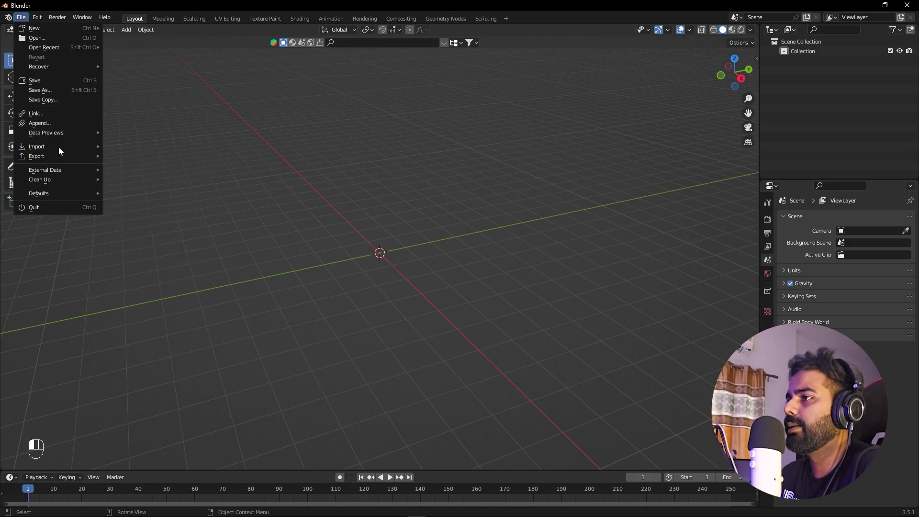
mouse_move(62, 146)
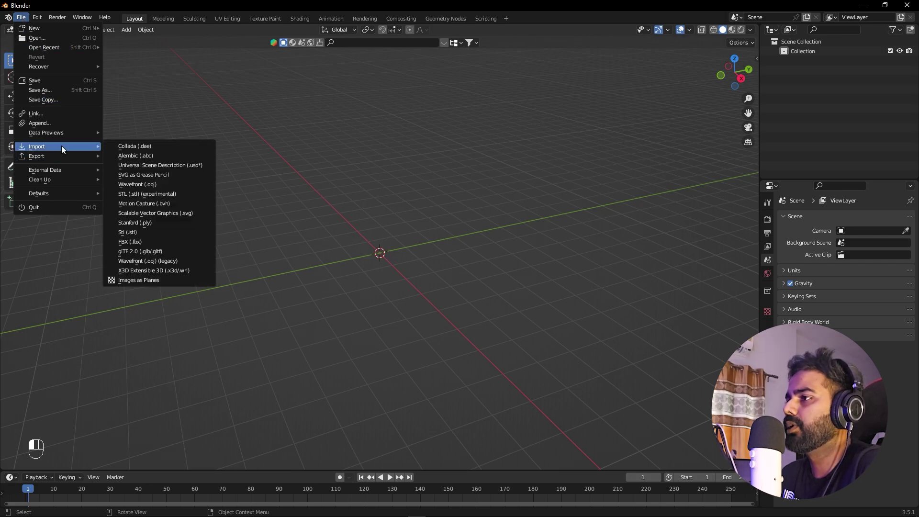
left_click(186, 212)
left_click(401, 147)
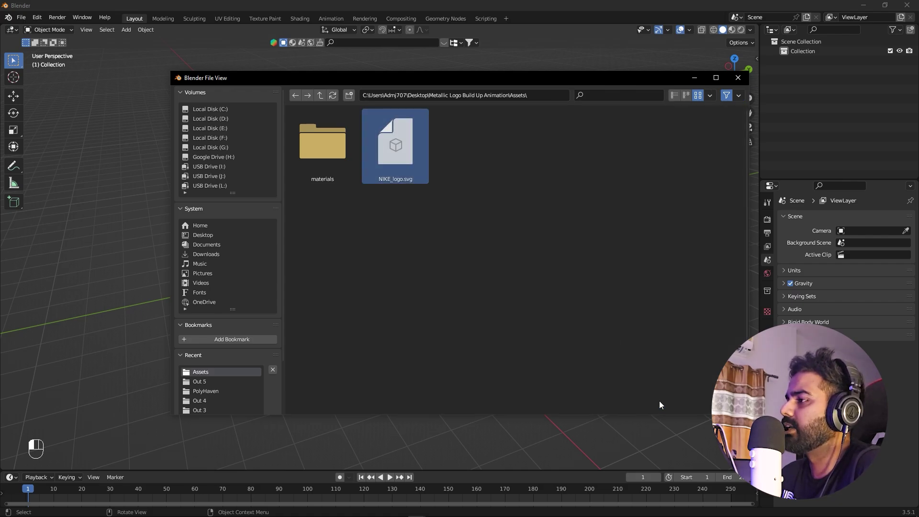
left_click(659, 402)
Step: Delete the two stray triangular curves, one between the K and E and one below the E
left_click_drag(426, 274, 504, 345, "alt")
scroll(437, 222, "up", 10)
left_click_drag(510, 189, 351, 231, "alt+shift")
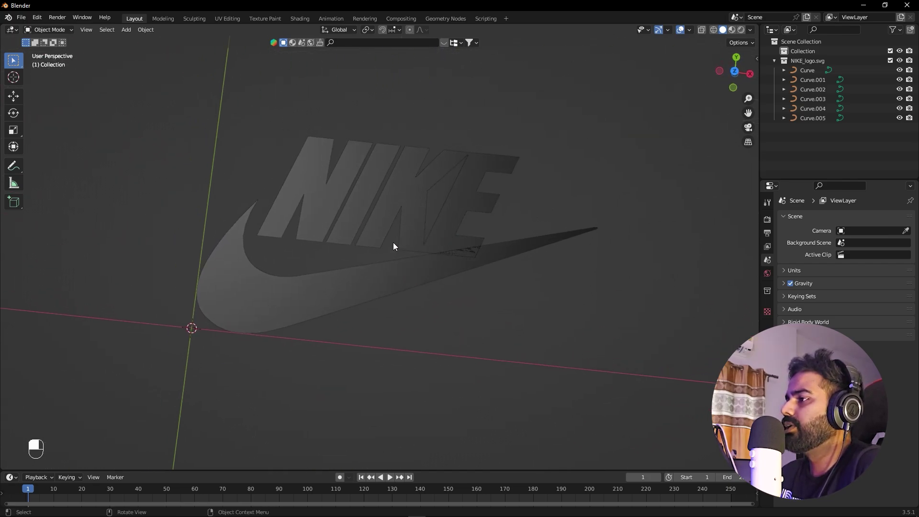
left_click(436, 201)
key("x")
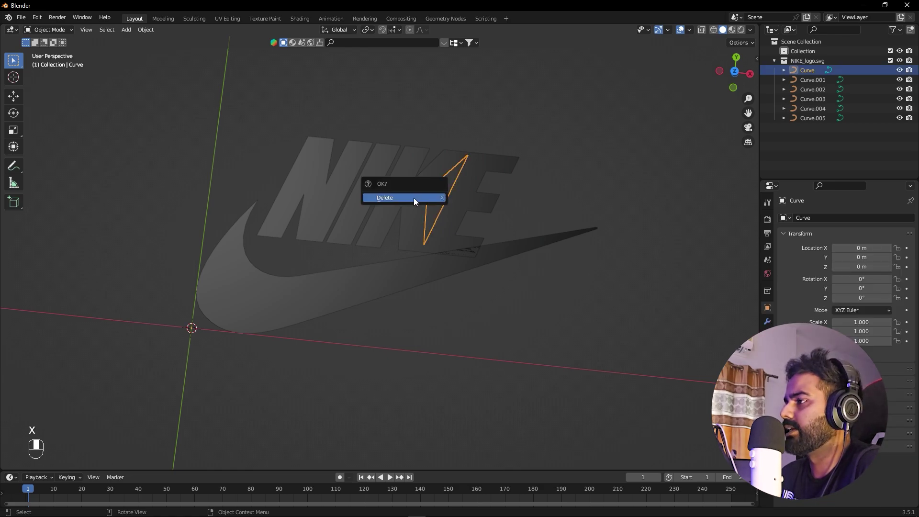
left_click(413, 197)
left_click(471, 255)
key("x")
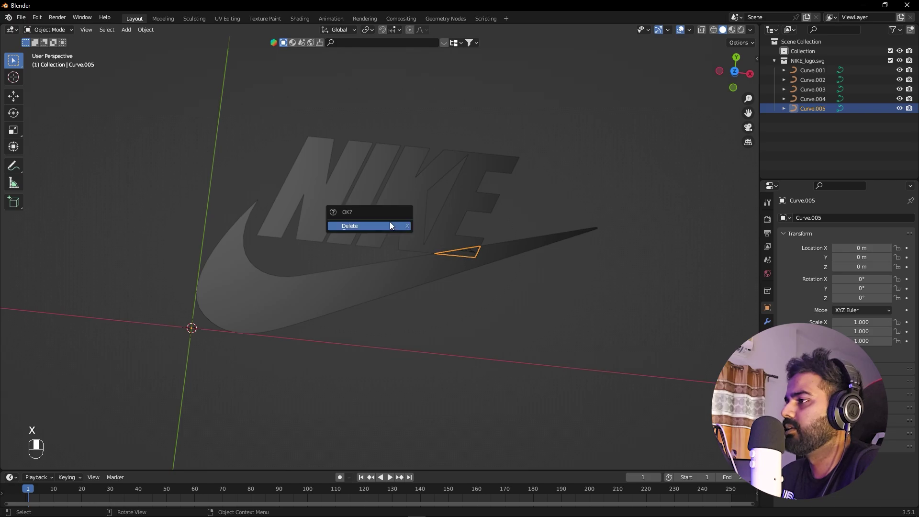
left_click(387, 228)
Step: Examine the remaining logo curves one by one to see which parts are separate objects
left_click(333, 198)
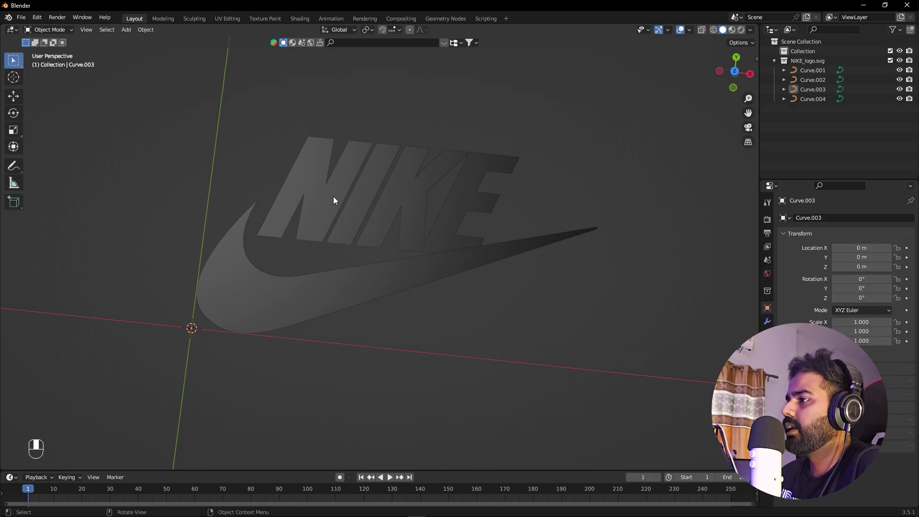
left_click(373, 191)
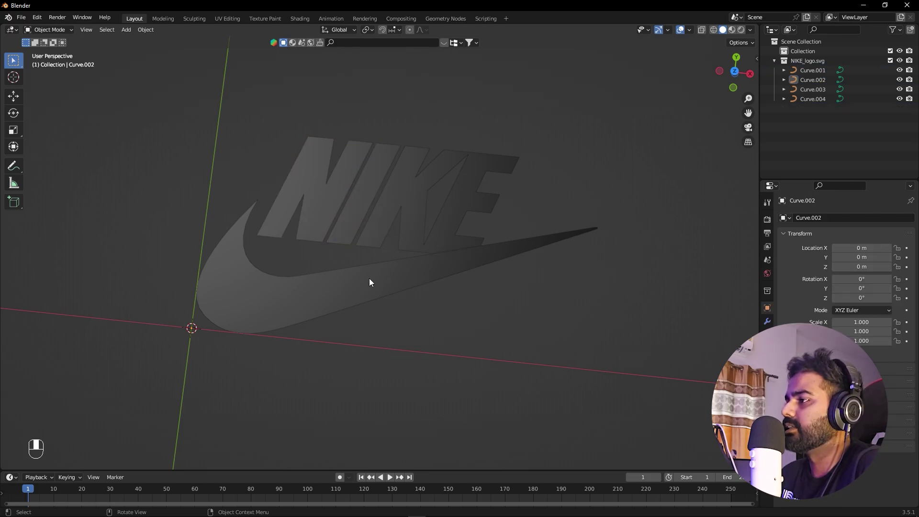
left_click(369, 282)
left_click(418, 216)
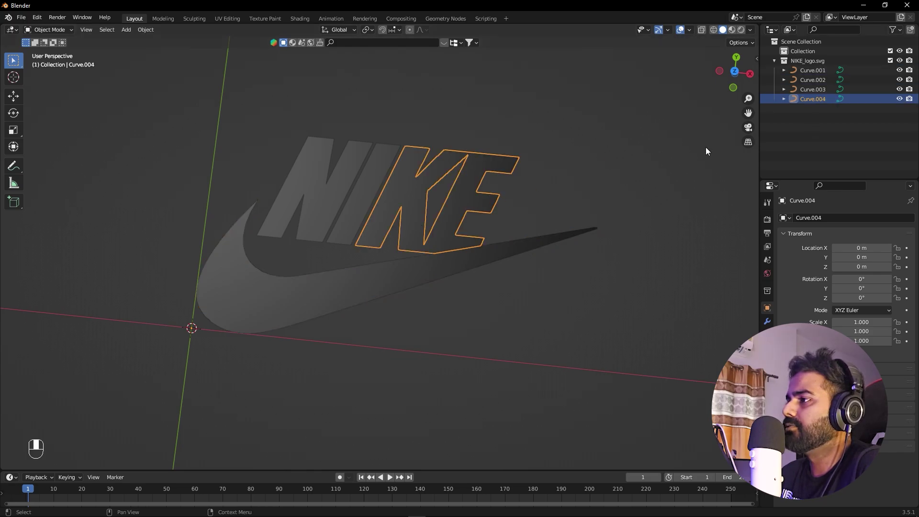
left_click(459, 309)
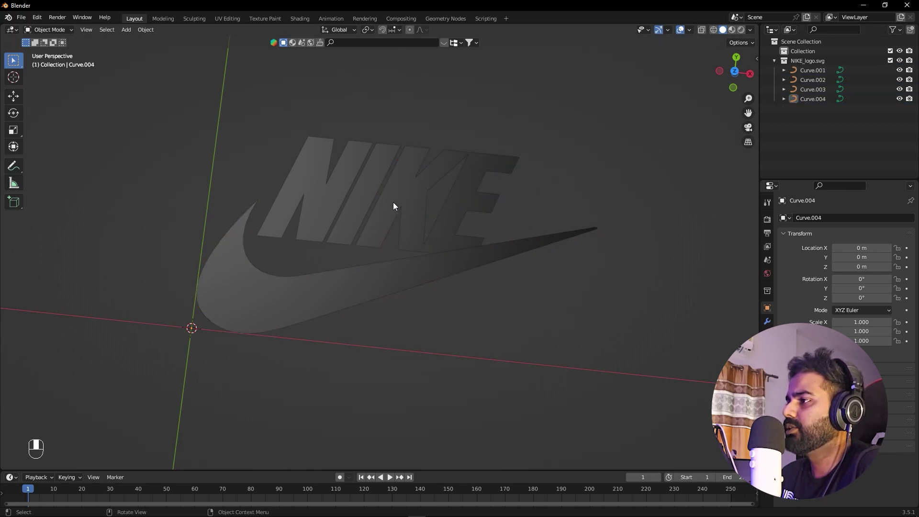
Step: Convert all four logo curves to meshes
left_click(331, 196)
key("a")
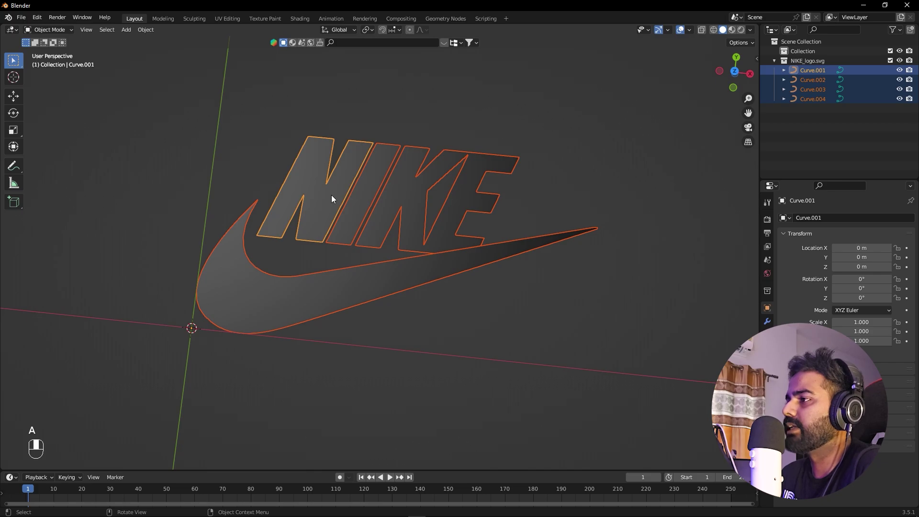
key("F3")
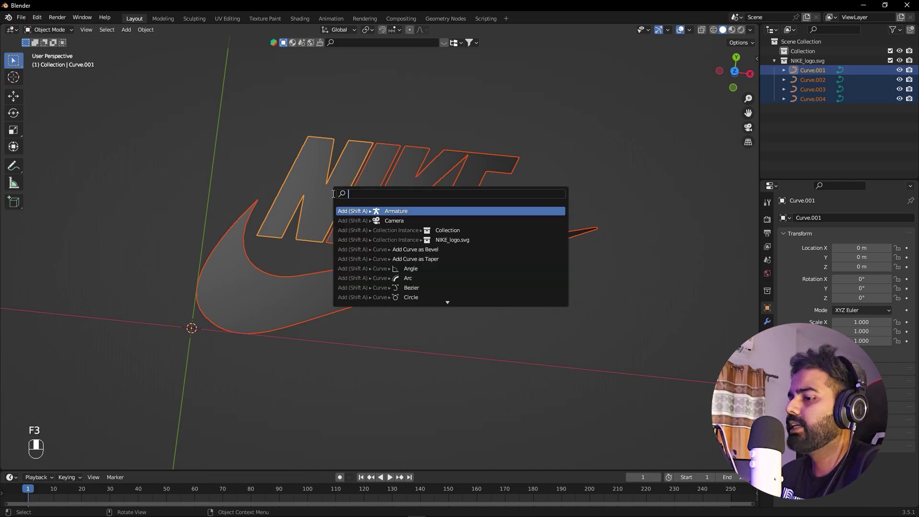
type("convert")
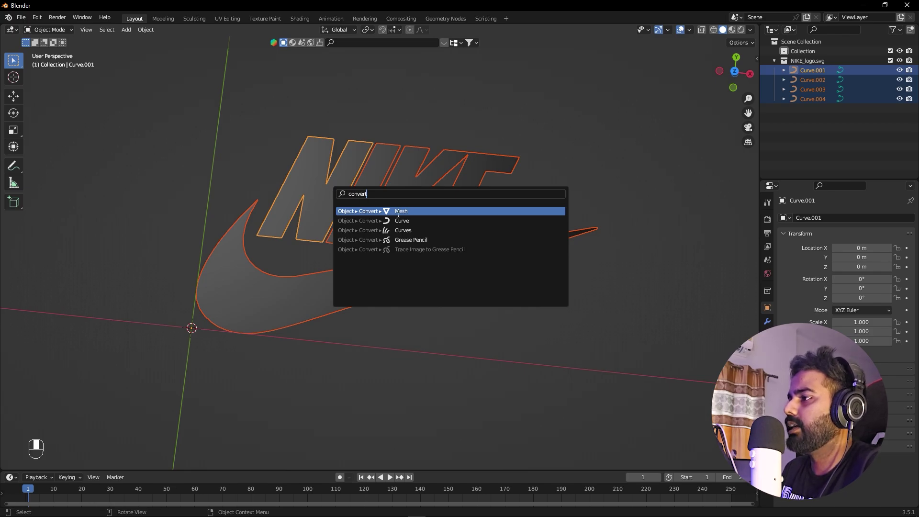
left_click(443, 211)
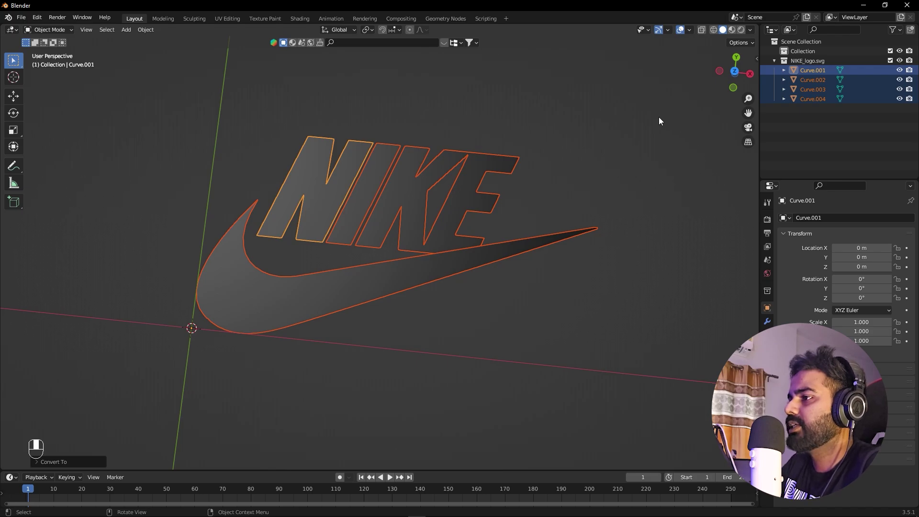
Step: Scale all four logo meshes up uniformly by a factor of about 14.4
scroll(289, 306, "down", 12)
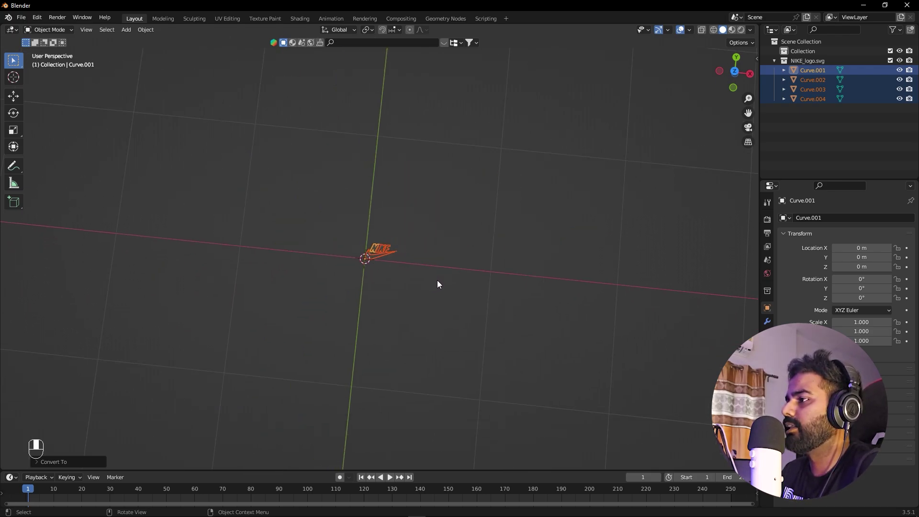
key("s")
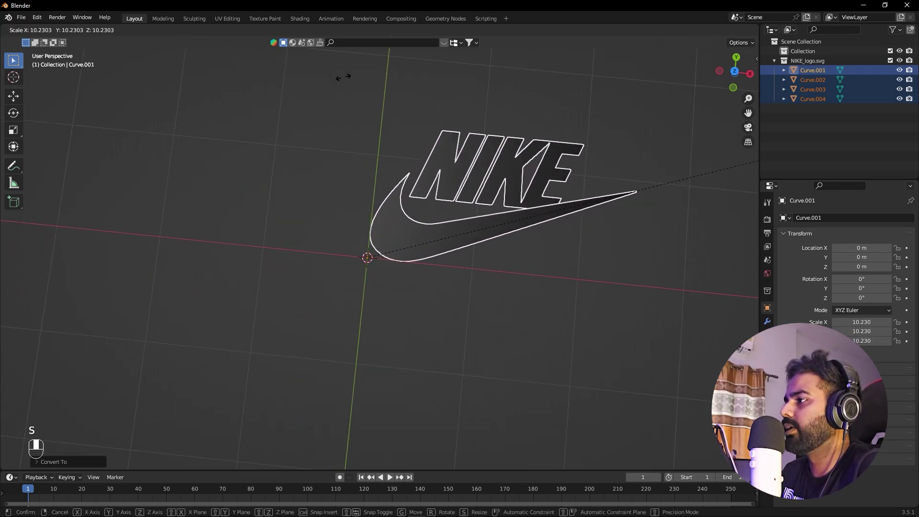
left_click(632, 50)
Step: Set the origin of each logo piece to its own geometry
scroll(513, 282, "down", 5)
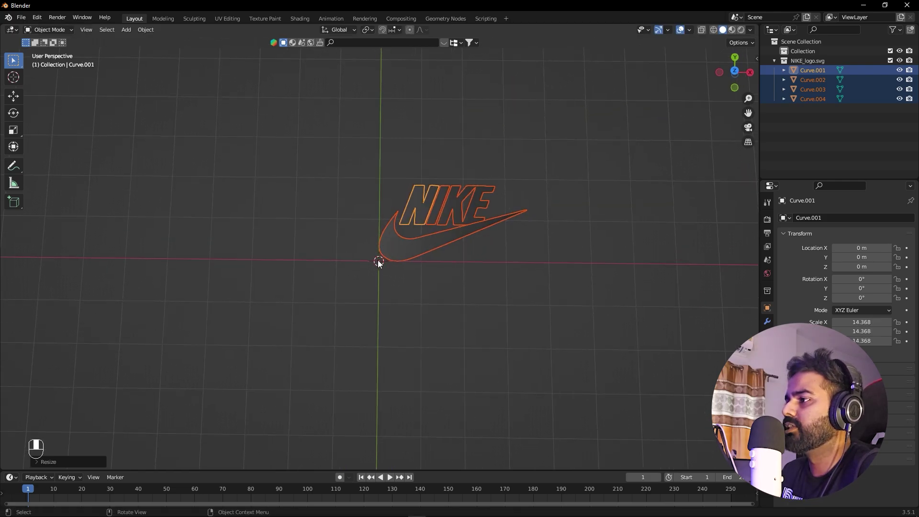
scroll(378, 261, "up", 5)
middle_click_drag(622, 104, 443, 170, "shift")
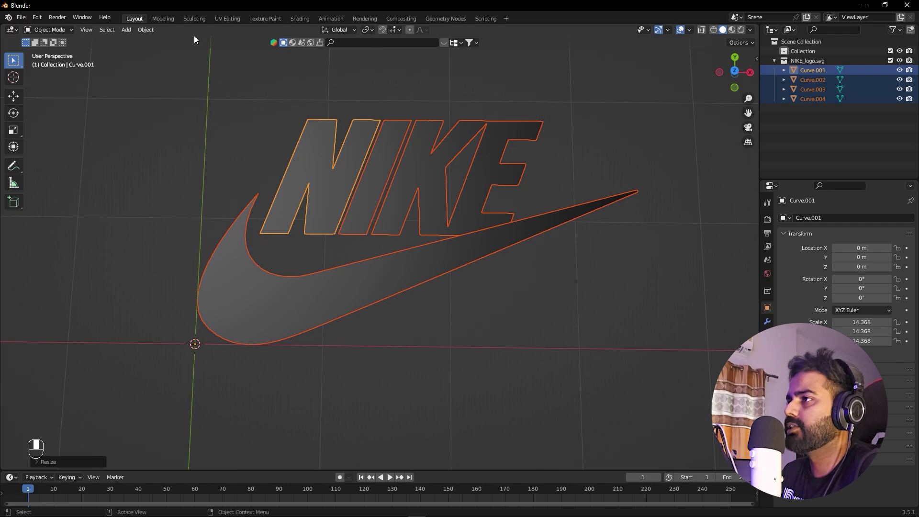
left_click(146, 30)
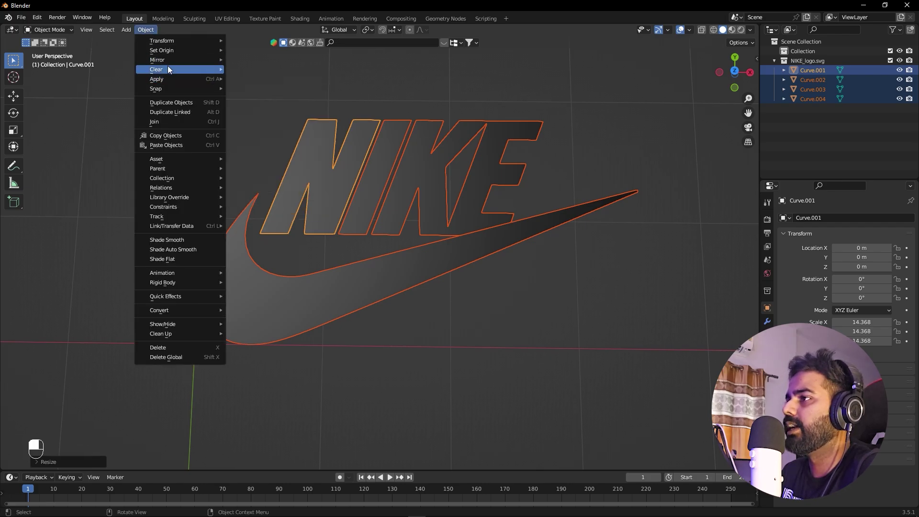
mouse_move(171, 51)
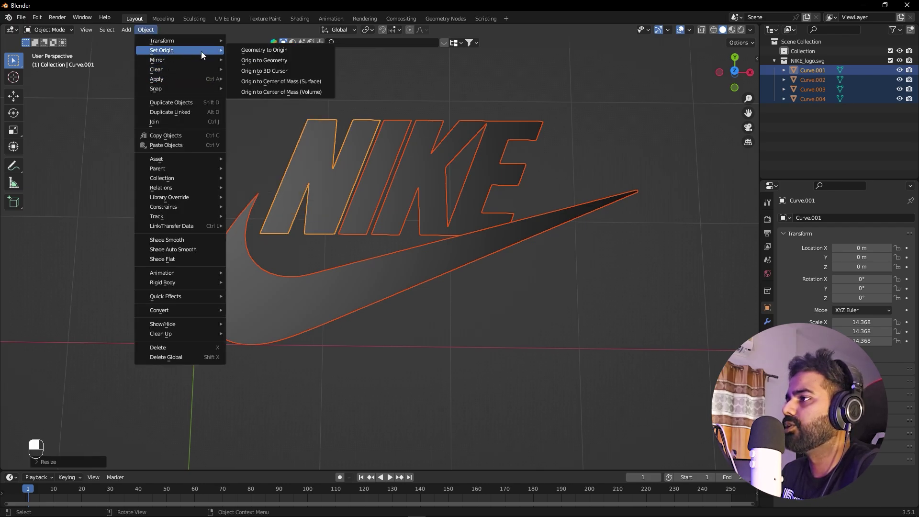
left_click(277, 61)
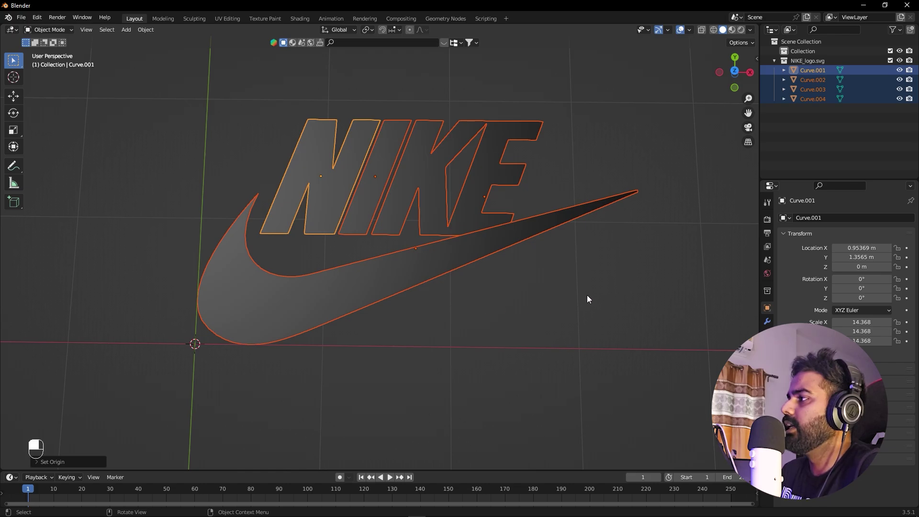
Step: Check the N, I, KE and swoosh meshes individually to see how the logo is divided
left_click(579, 283)
left_click(317, 165)
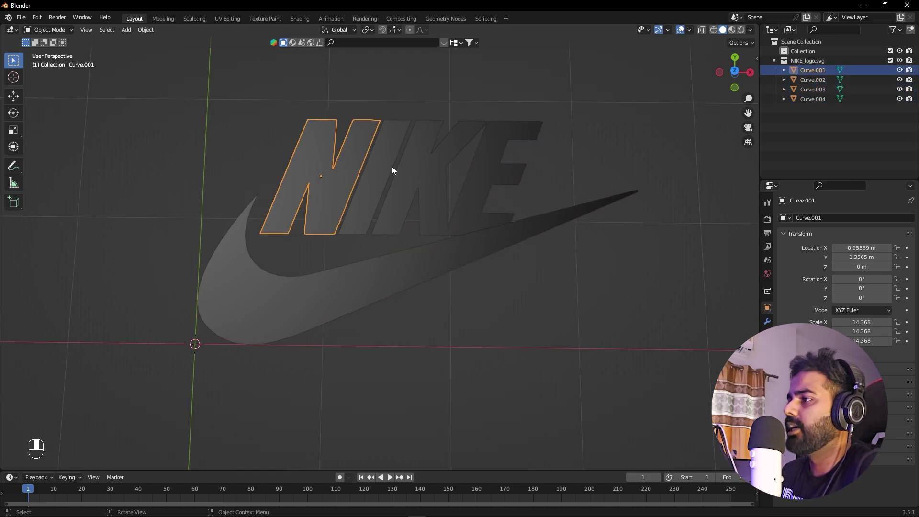
left_click(391, 165)
left_click(435, 168)
left_click(389, 277)
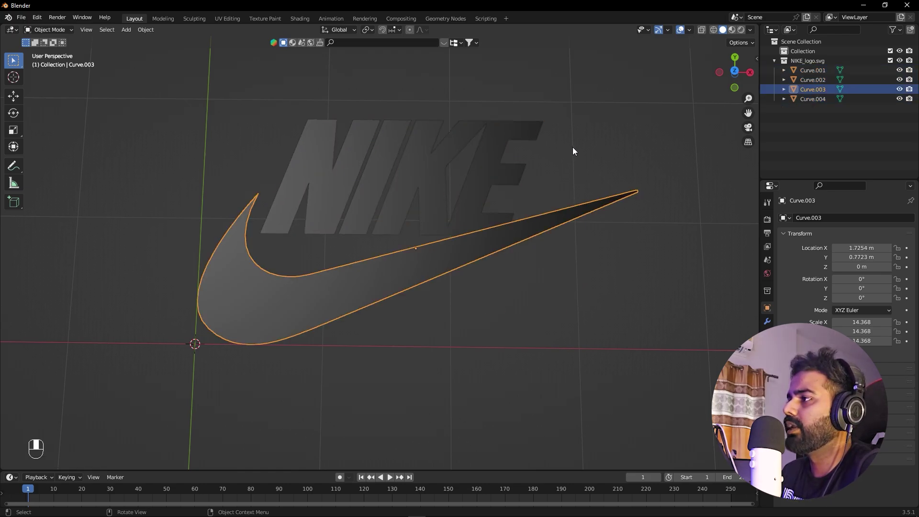
Step: Try joining all four logo pieces into one object and check the combined selection
left_click_drag(621, 90, 188, 365)
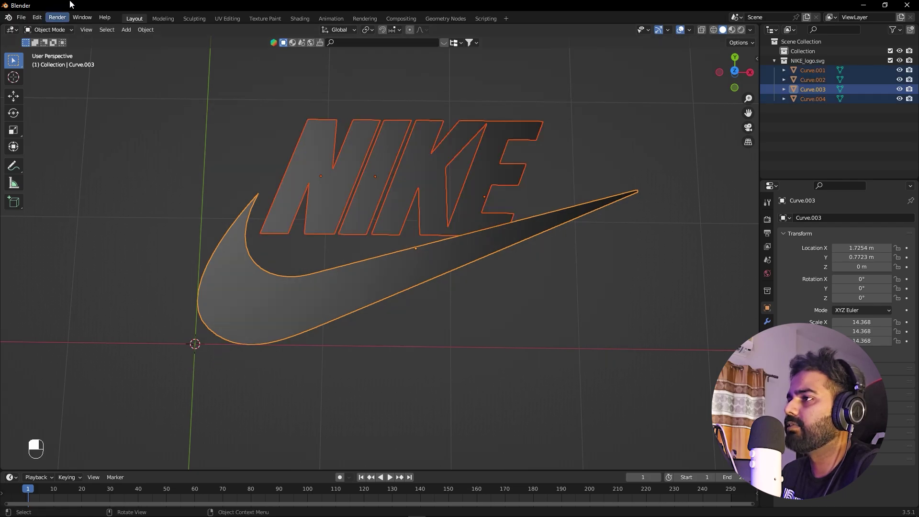
left_click(139, 29)
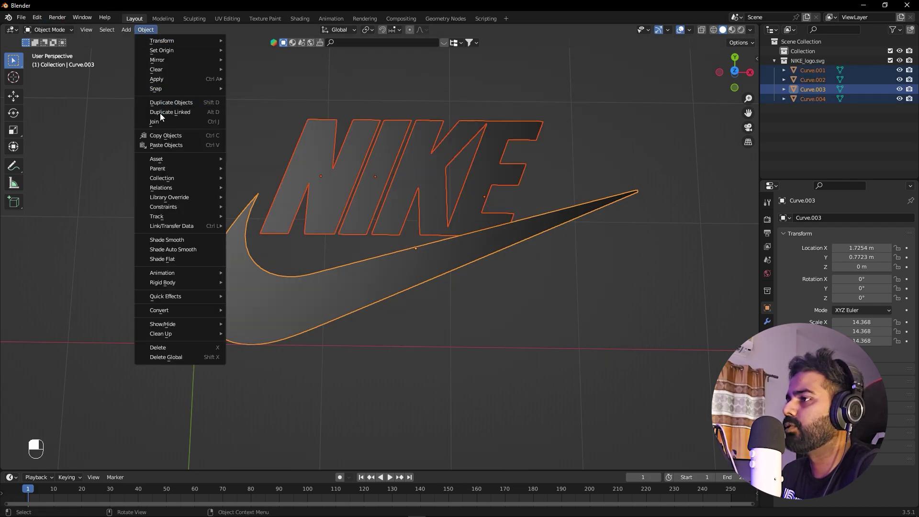
left_click(181, 122)
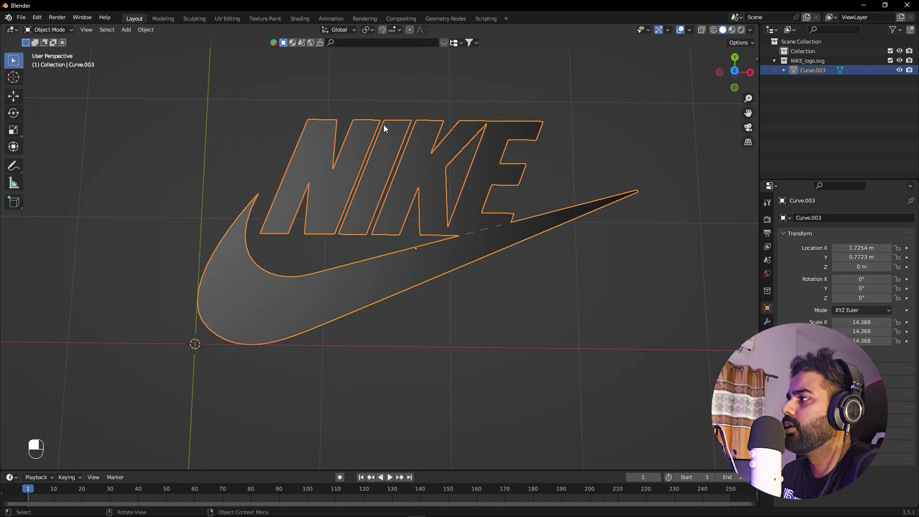
left_click(754, 86)
left_click(440, 156)
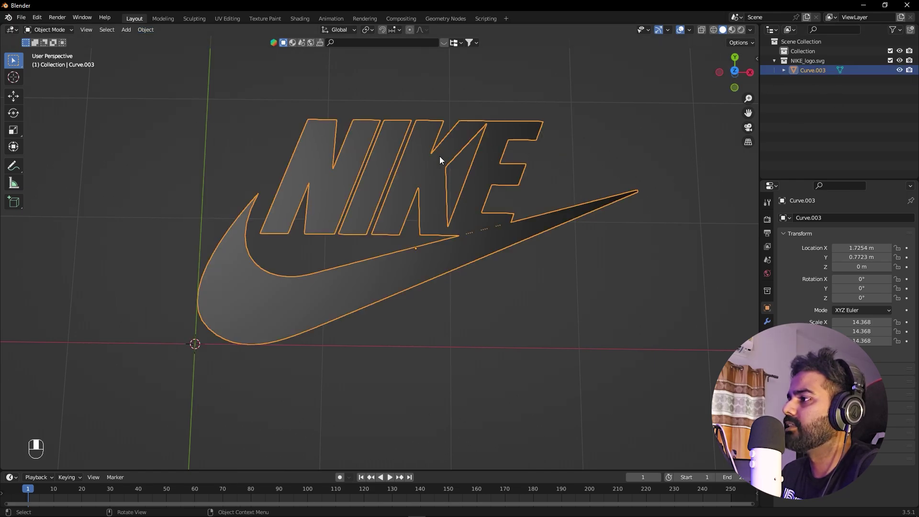
left_click(506, 354)
Step: Undo the join of the logo pieces and clear the selection
key("ctrl+z")
key("ctrl+z")
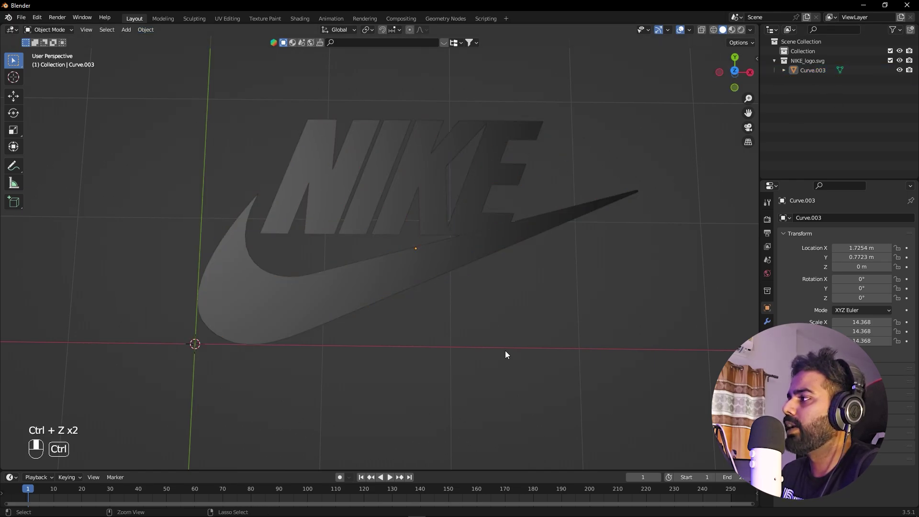
key("ctrl+z")
key("ctrl+z")
left_click(504, 349)
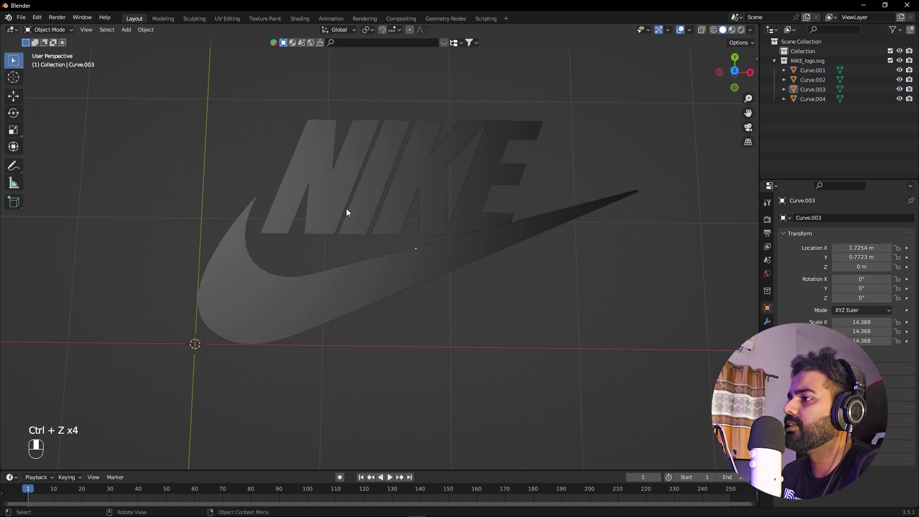
Step: Select individual logo pieces again to check that they are separate objects
left_click(347, 208)
left_click(397, 180)
left_click(489, 297)
left_click(355, 200)
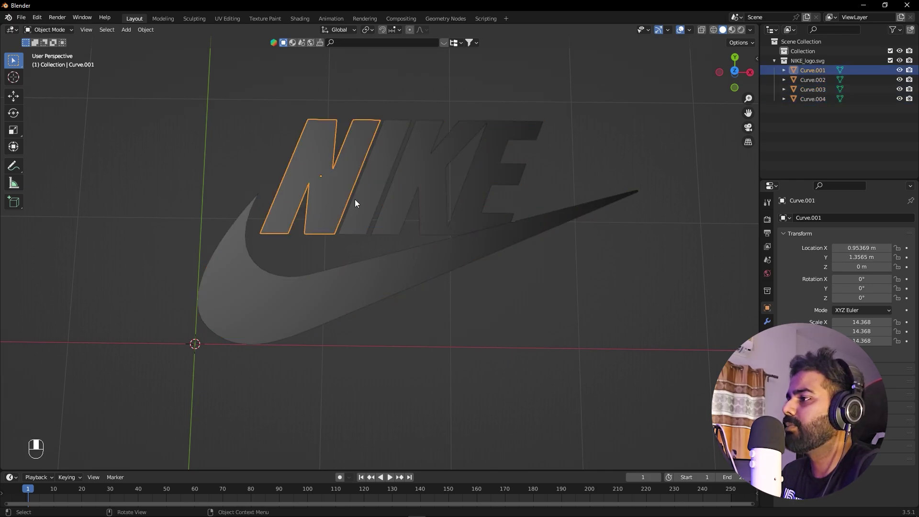
Step: Move all four logo pieces together in top view by about -1.5 m in X and -0.88 m in Y, centring them around the world origin
left_click(363, 201)
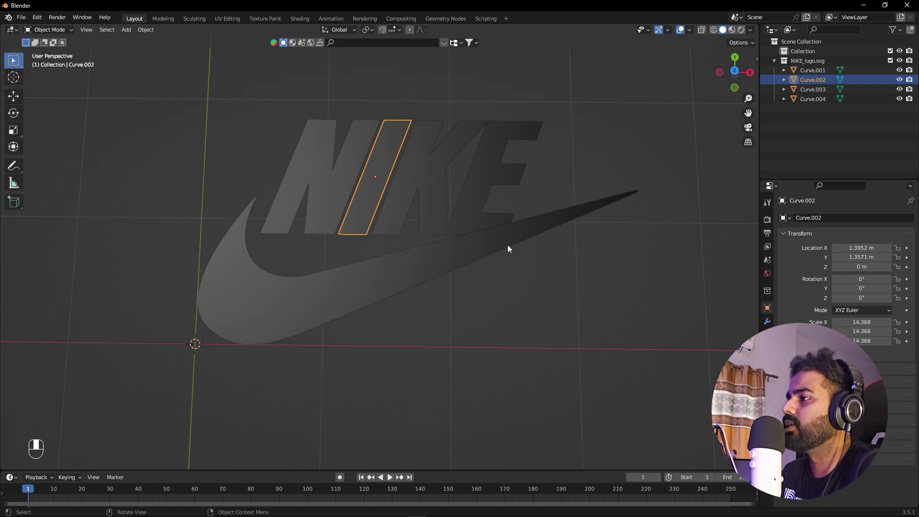
scroll(508, 248, "down", 3)
left_click_drag(548, 144, 269, 326)
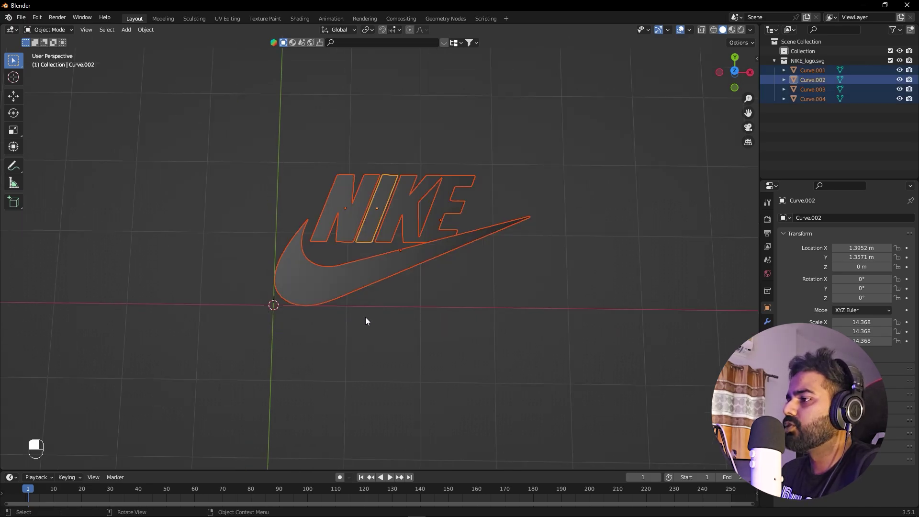
middle_click_drag(365, 321, 456, 303, "alt+shift")
key("KP_7")
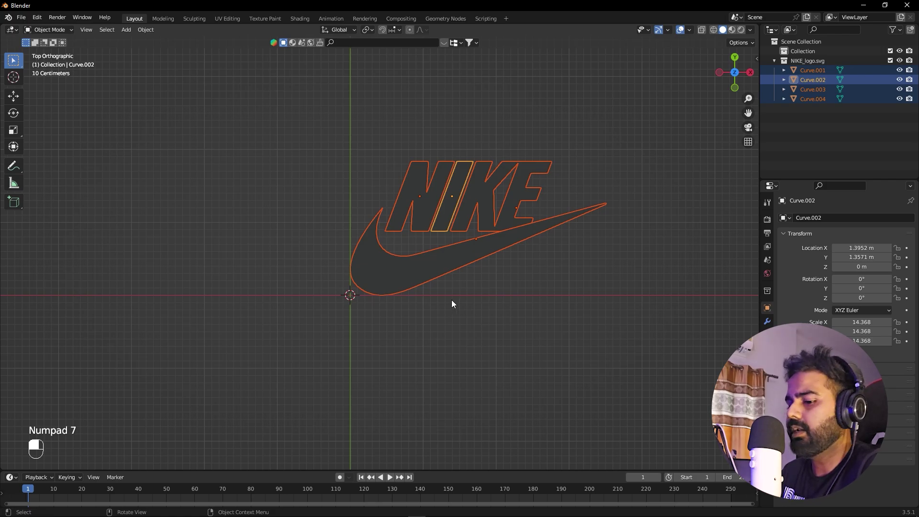
key("g")
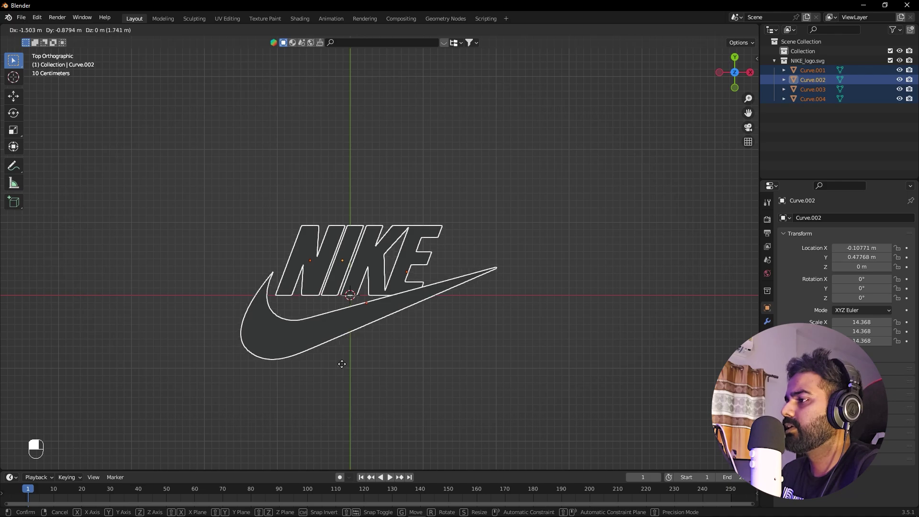
left_click(342, 364)
scroll(500, 354, "down", 5)
key("KP_5")
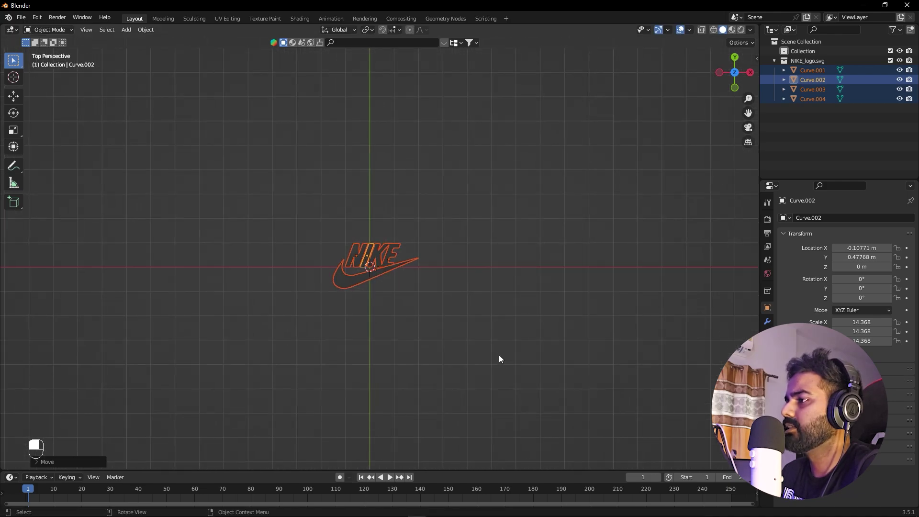
Step: Remove the SVGMat material slot from the swoosh, N, I and KE meshes
left_click_drag(499, 355, 546, 248, "alt")
scroll(472, 272, "up", 8)
left_click(257, 298)
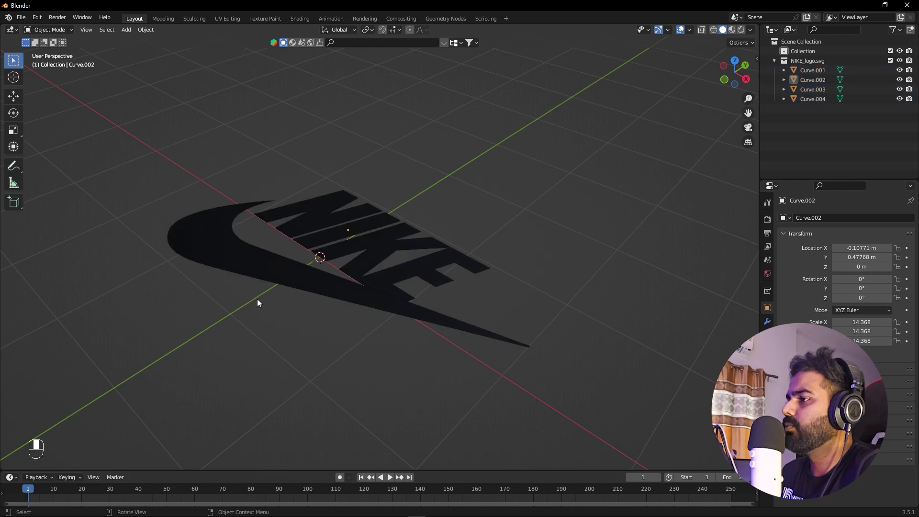
left_click(221, 253)
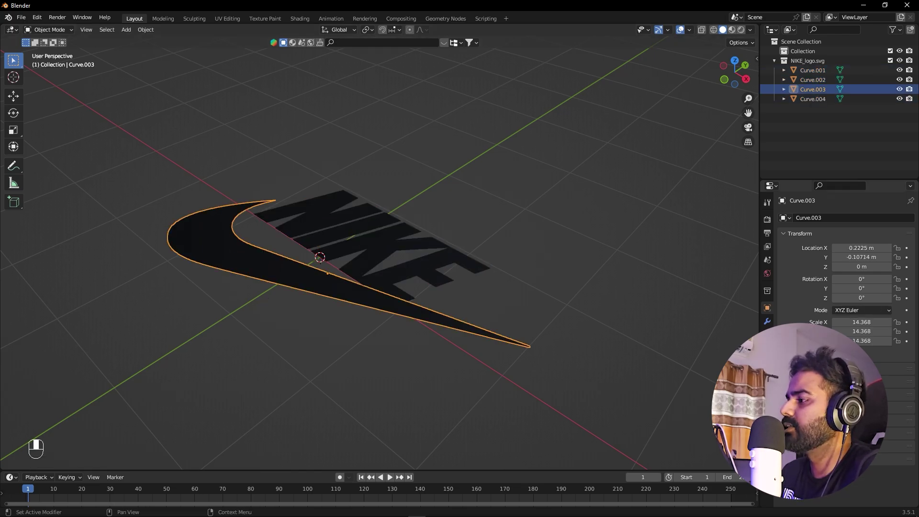
left_click(767, 388)
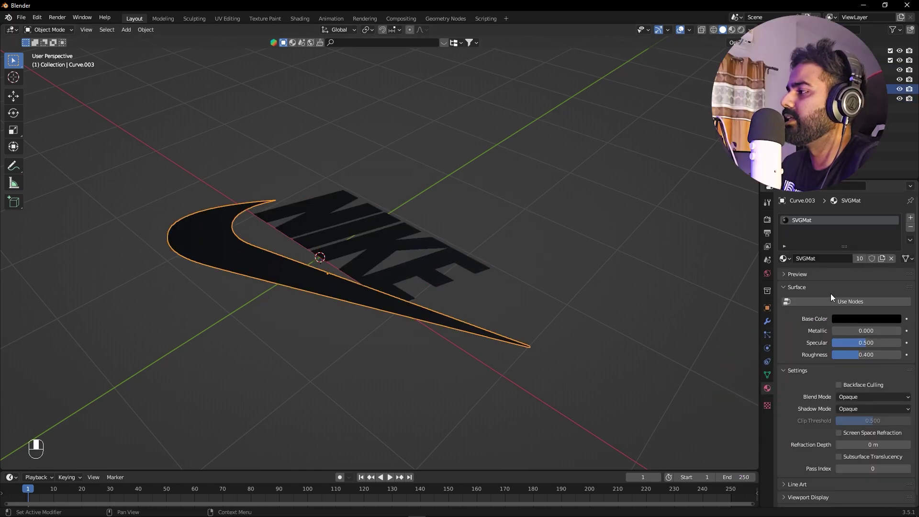
left_click(911, 227)
left_click(313, 228)
left_click(910, 228)
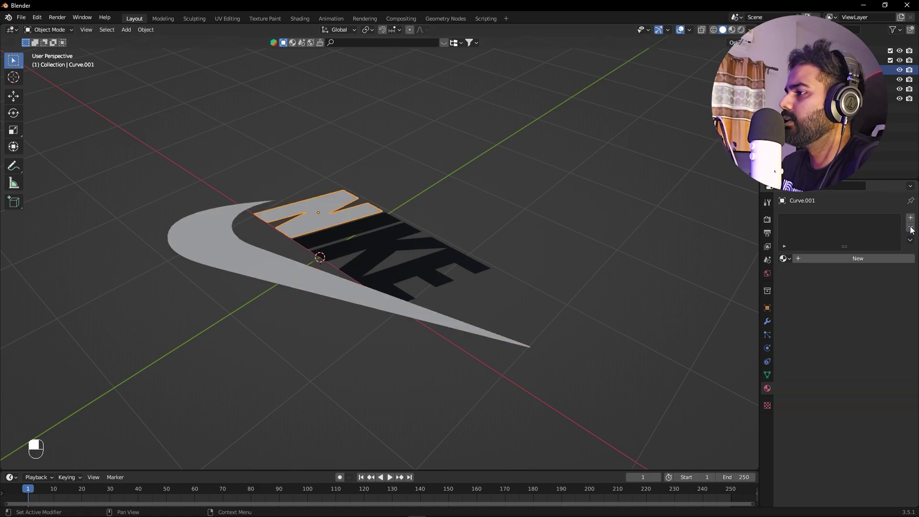
left_click(371, 228)
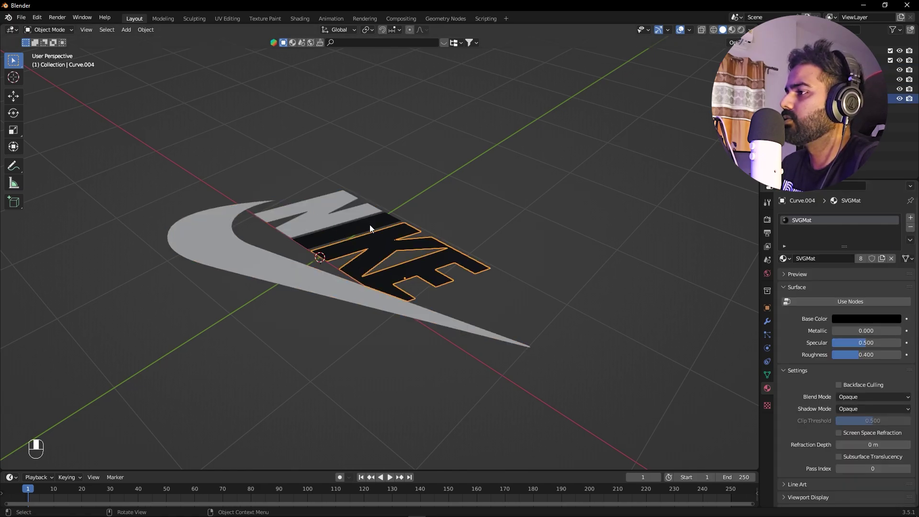
left_click(910, 227)
left_click(360, 253)
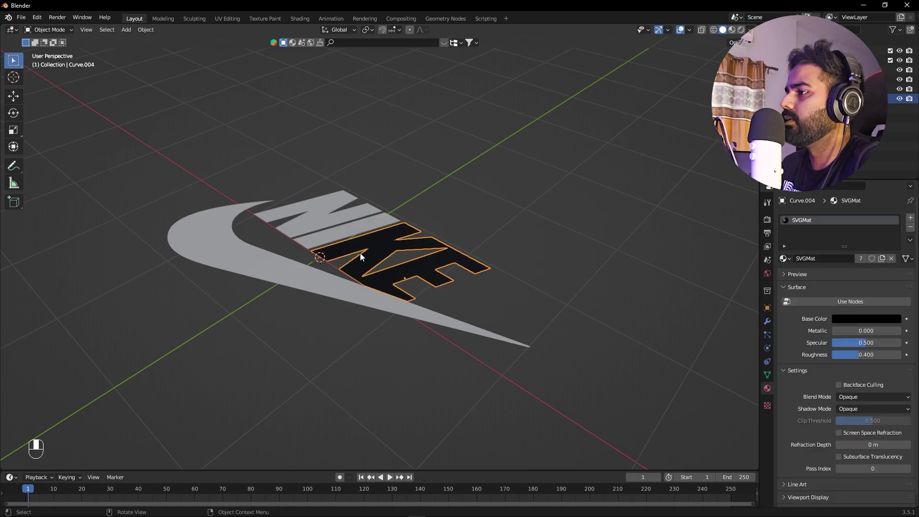
left_click(910, 228)
Step: Add a Subdivision Surface modifier to the swoosh and set its viewport level to 2
middle_click_drag(207, 360, 234, 330, "alt")
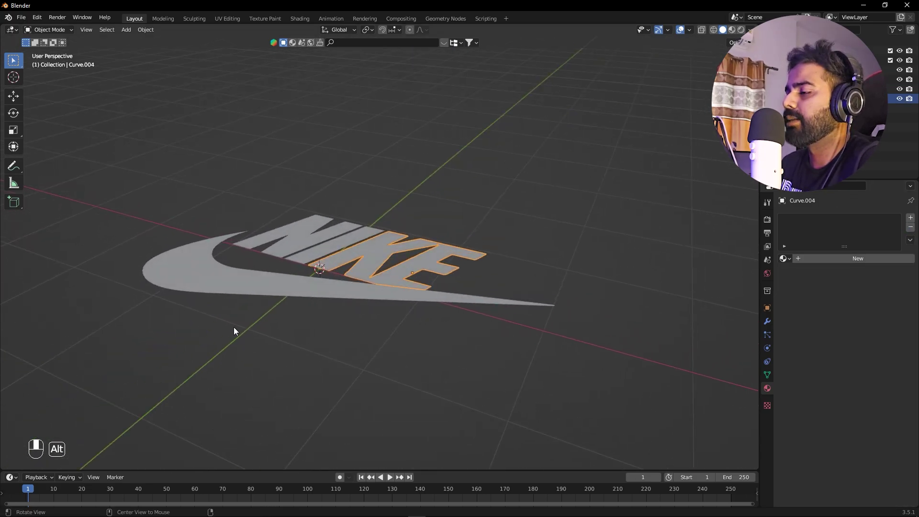
left_click(223, 287)
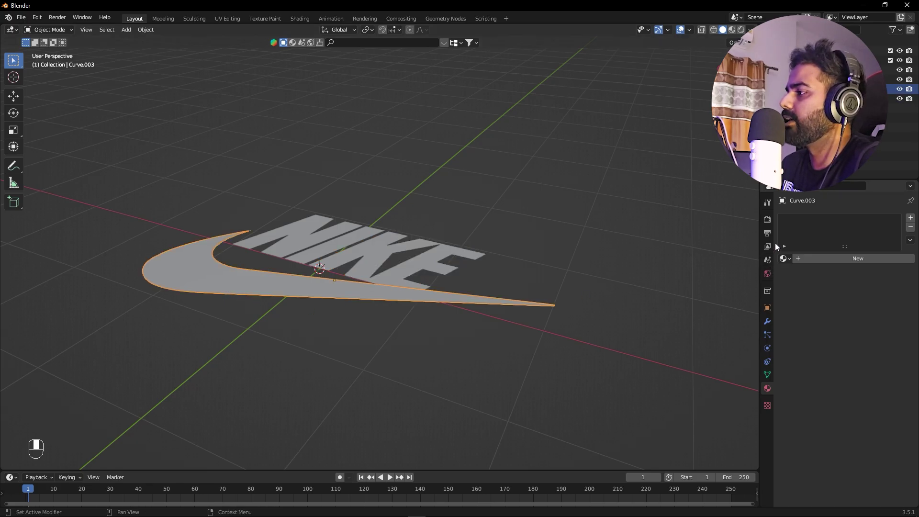
left_click(766, 322)
left_click(817, 218)
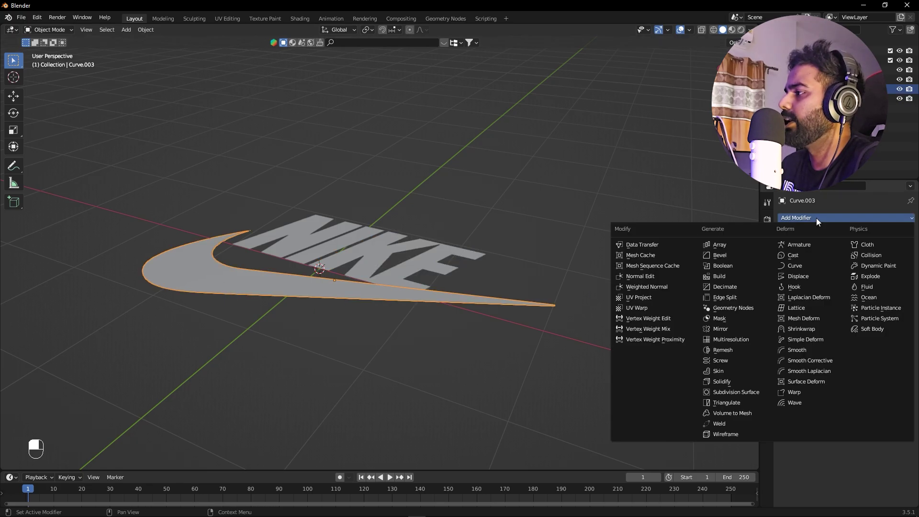
left_click(737, 390)
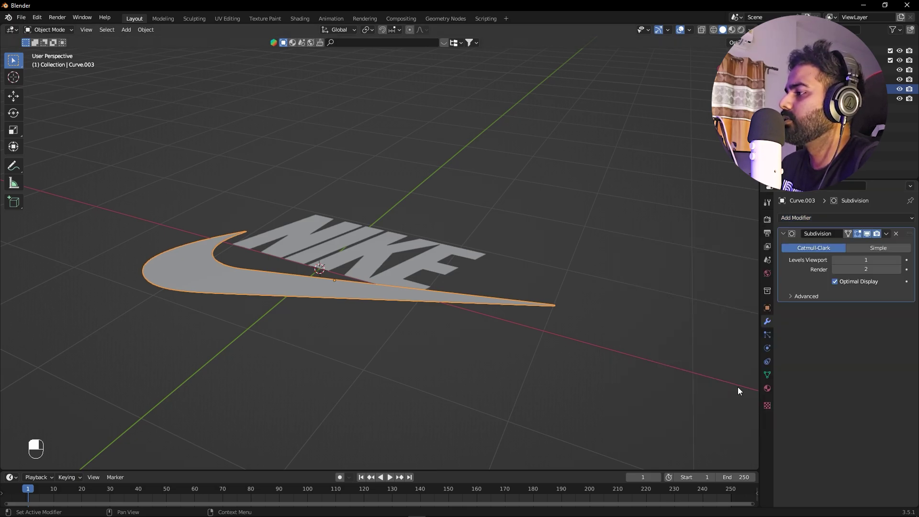
left_click(897, 260)
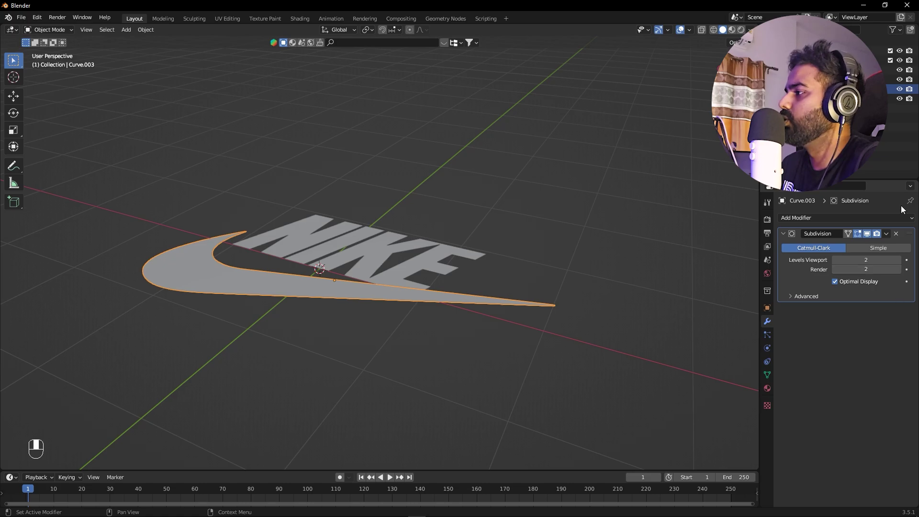
Step: Add a Solidify modifier to the swoosh and set its thickness to 0.011 m
left_click(873, 218)
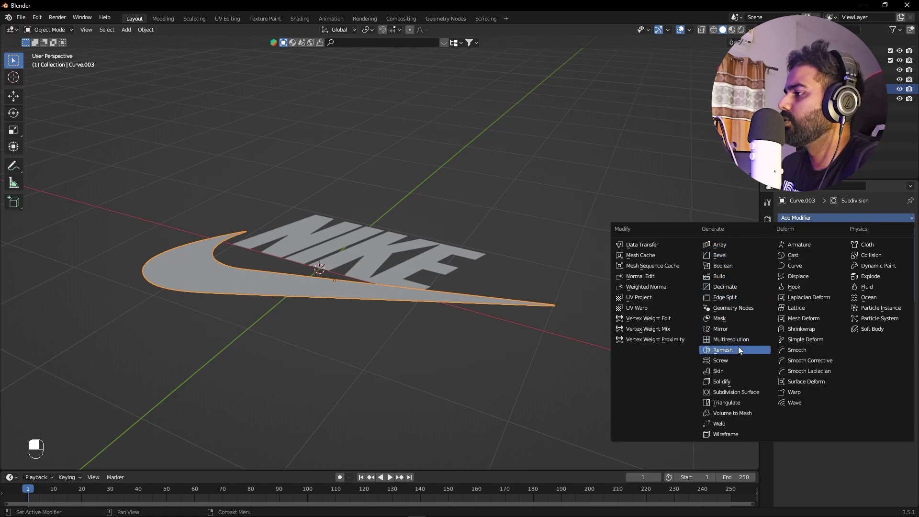
left_click(731, 381)
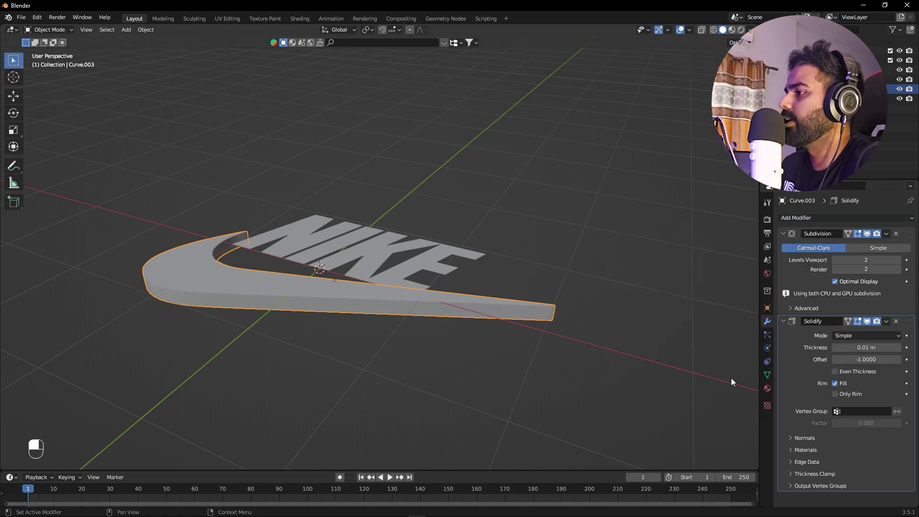
left_click_drag(694, 364, 730, 384, "alt")
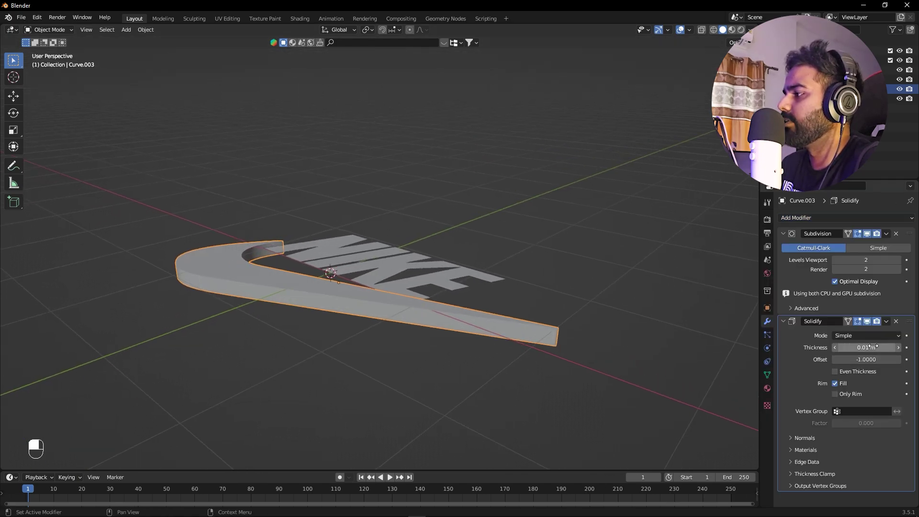
mouse_move(866, 347)
left_mouse_down()
mouse_move(892, 347)
mouse_move(862, 335)
mouse_move(881, 335)
mouse_move(854, 335)
mouse_move(869, 338)
left_mouse_up()
left_click(864, 336)
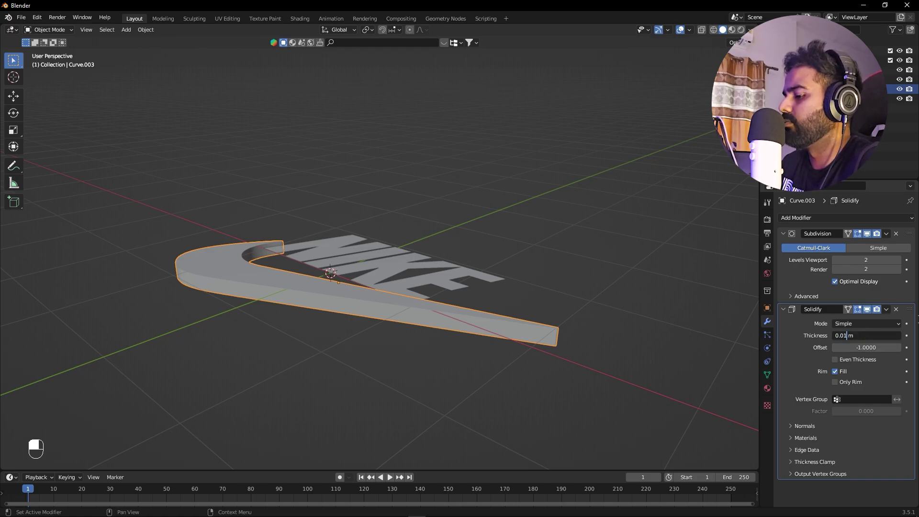
type("1")
key("Return")
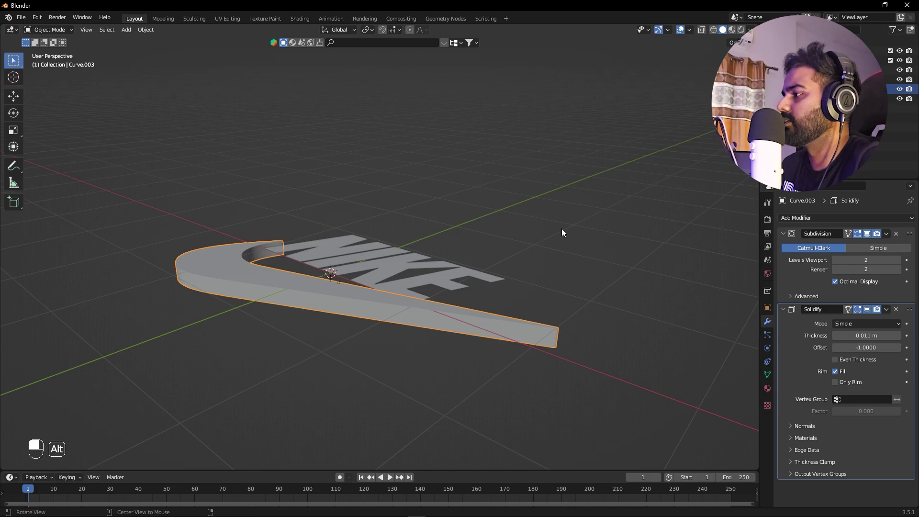
middle_click_drag(562, 232, 572, 266)
Step: Copy the swoosh's Subdivision modifier to the KE, I and N meshes, with the swoosh as the active object
left_click(283, 300)
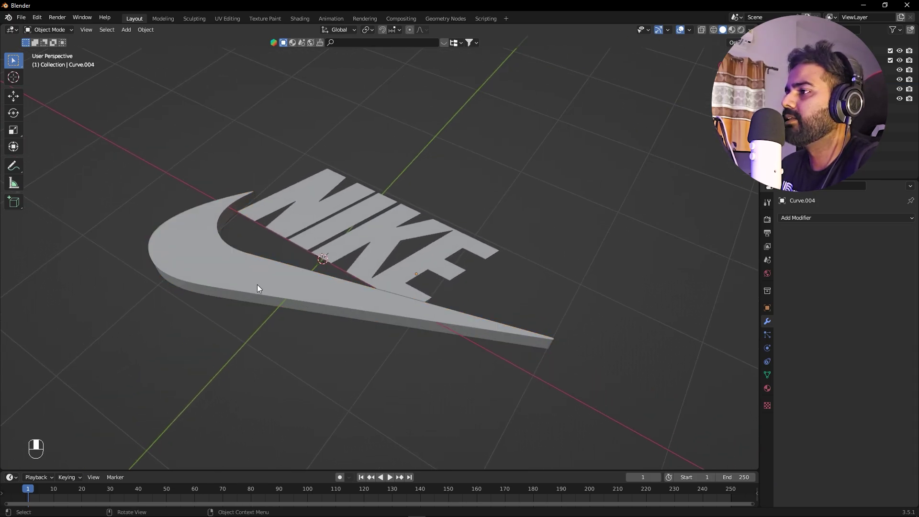
left_click(429, 259)
left_click(349, 221, "shift")
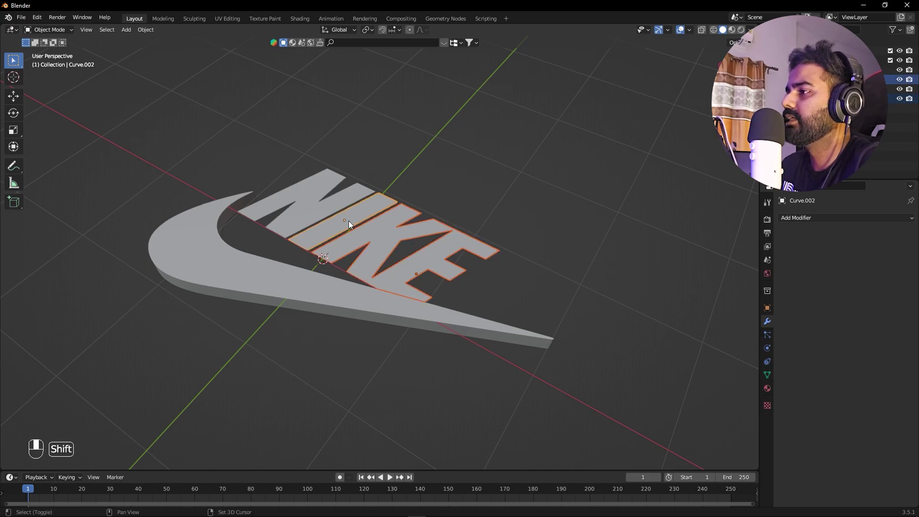
left_click(314, 202, "shift")
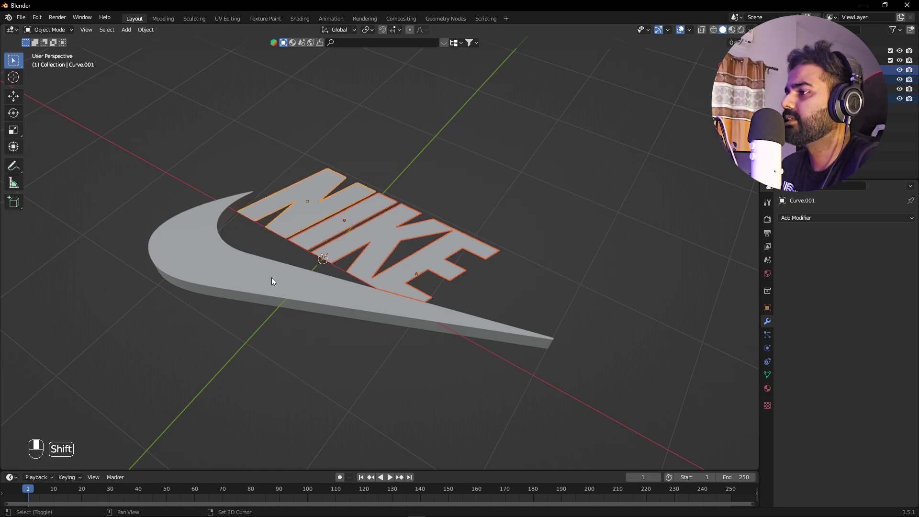
left_click(222, 273, "shift")
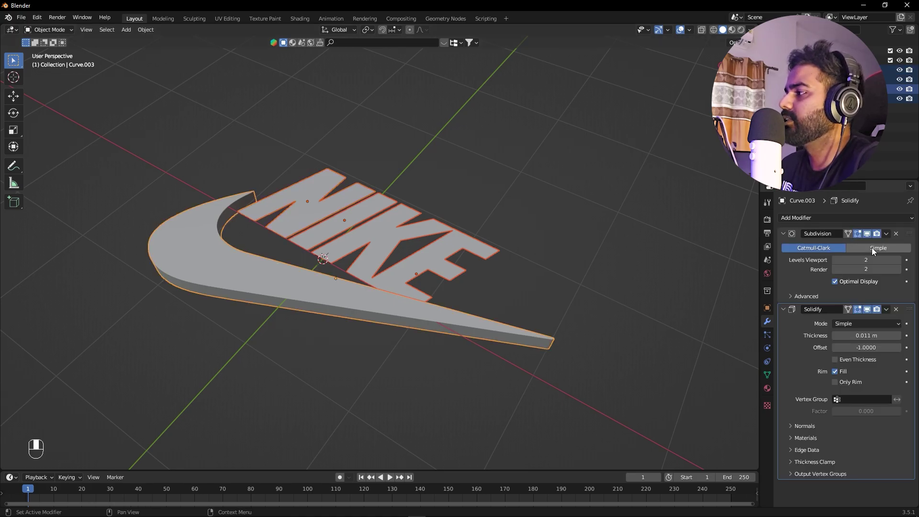
left_click(886, 233)
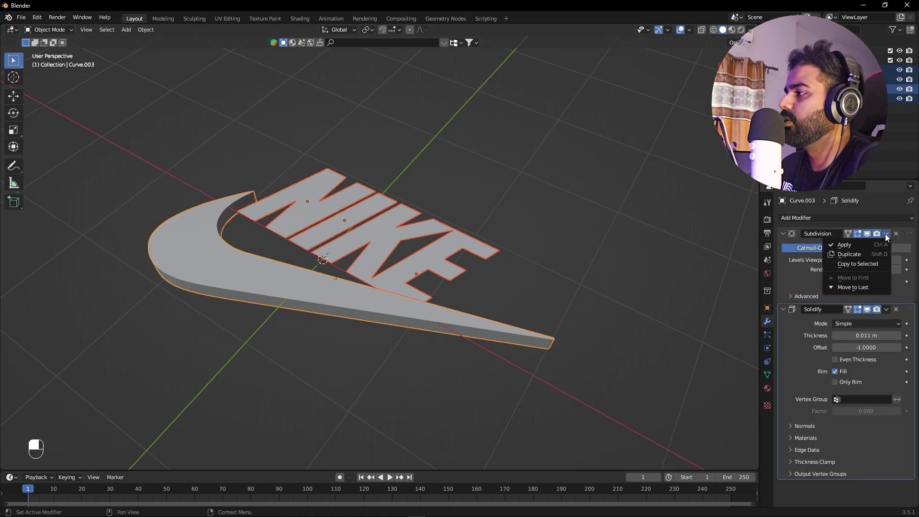
left_click(850, 265)
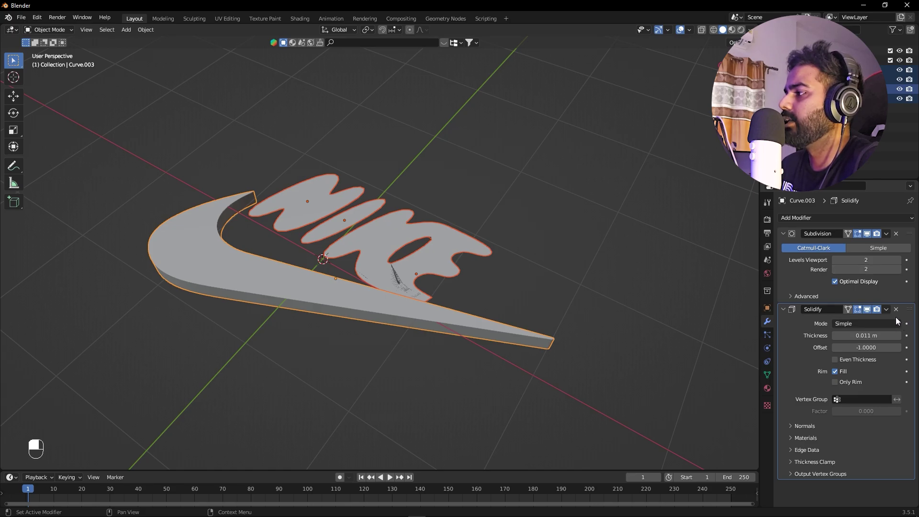
Step: Switch the Subdivision modifier to Simple on the N, I and KE meshes
left_click(279, 201)
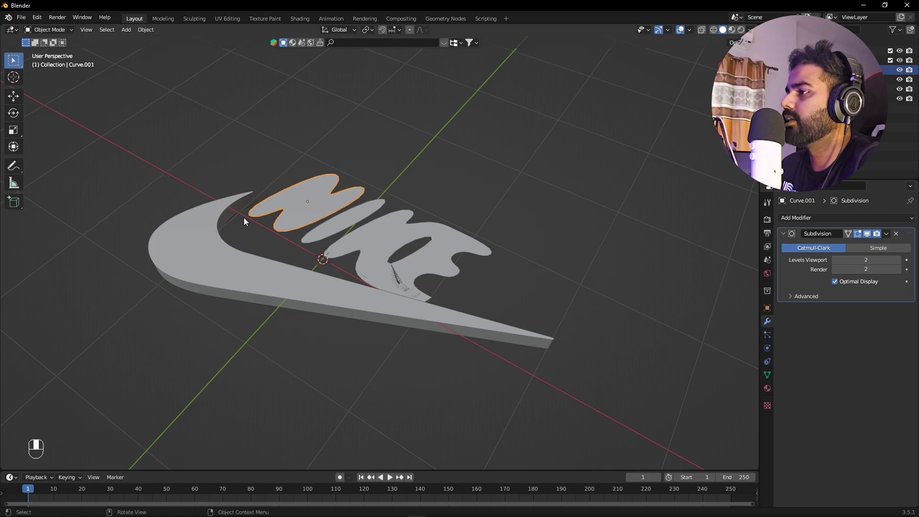
left_click(875, 250)
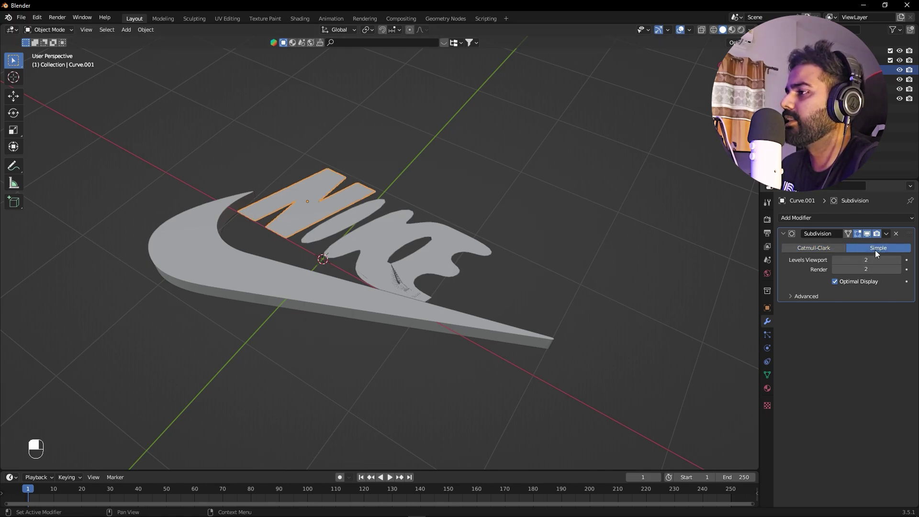
left_click(355, 216)
left_click(893, 251)
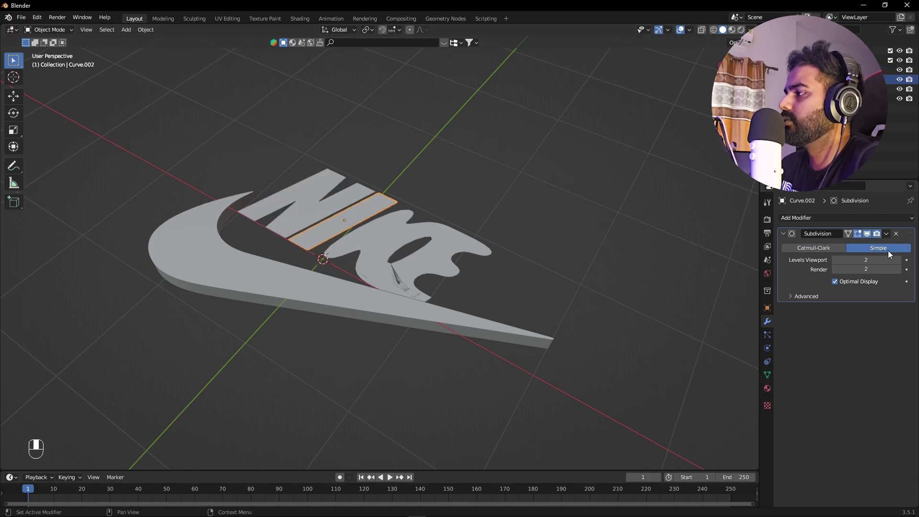
left_click(364, 244)
left_click(892, 250)
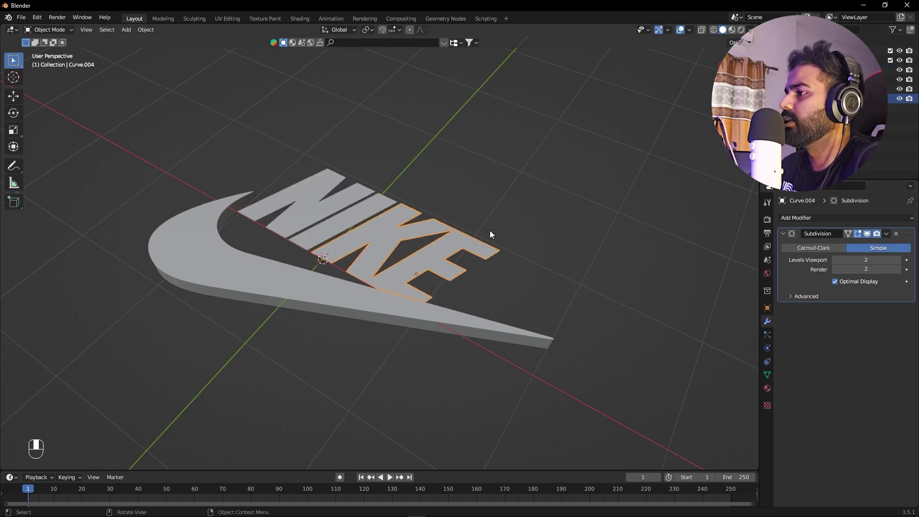
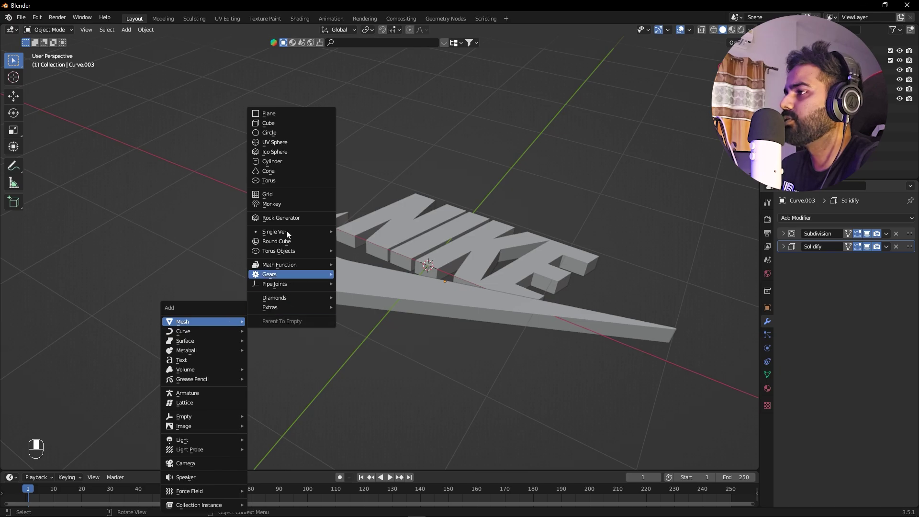
Step: Add a UV sphere at the logo's centre and apply a level 1 Catmull-Clark Subdivision Surface modifier to it
left_click(277, 142)
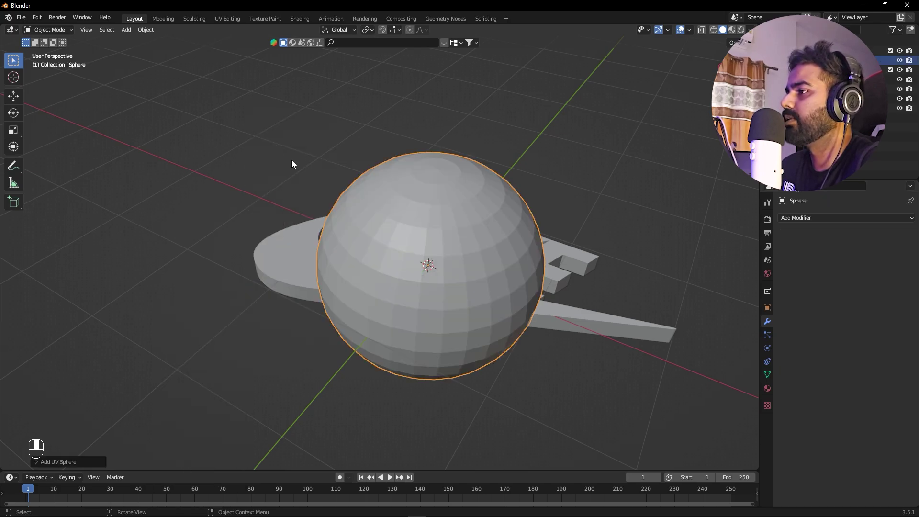
left_click_drag(188, 311, 216, 297, "alt")
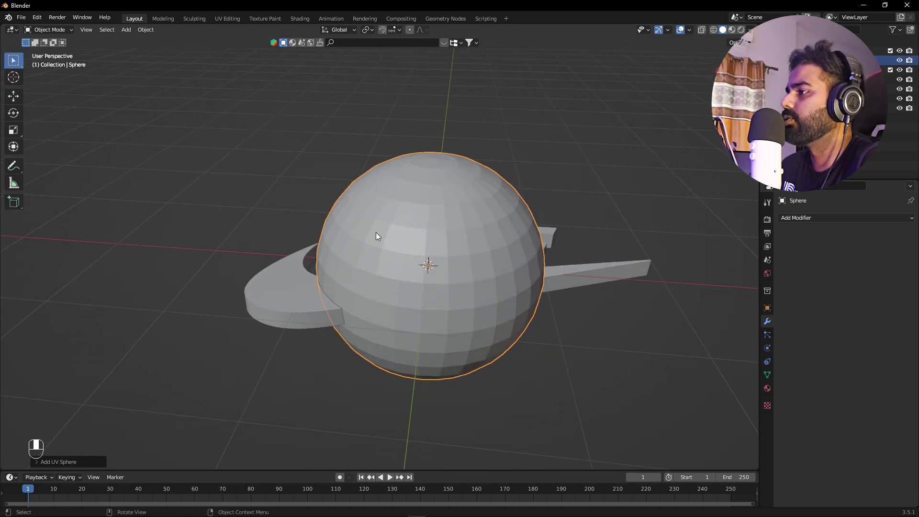
left_click(859, 220)
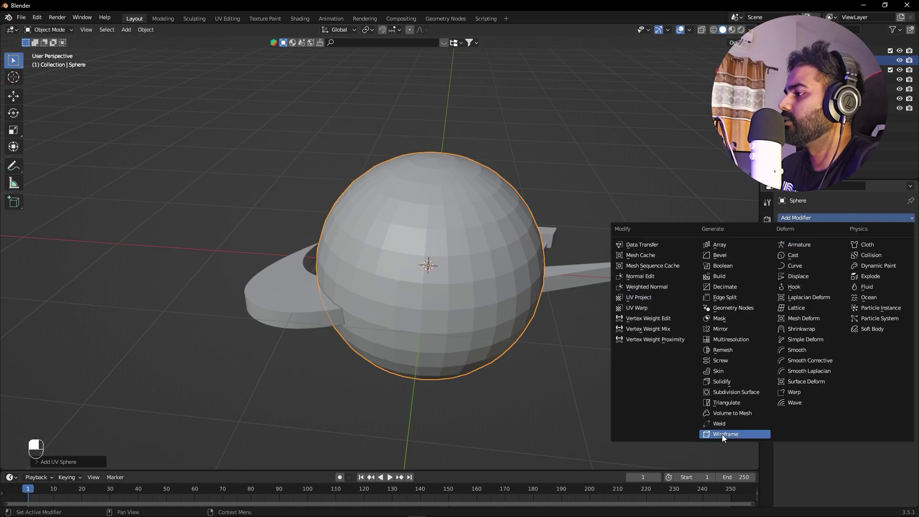
left_click(737, 391)
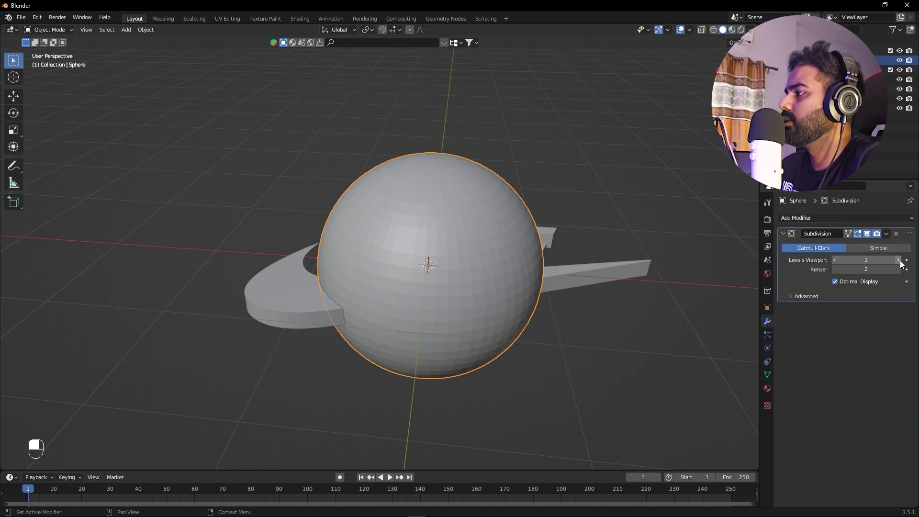
left_click(835, 259)
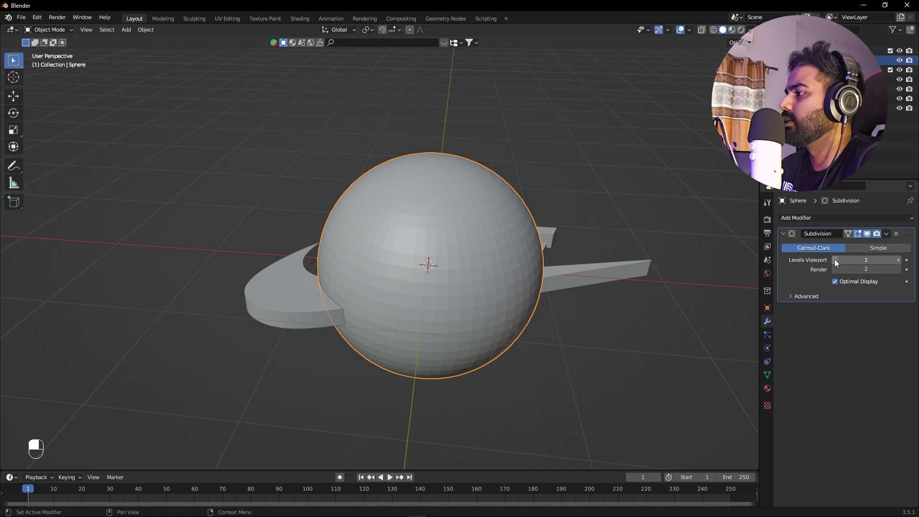
left_click(886, 233)
left_click(867, 248)
Step: Add a Boolean modifier to the swoosh in Difference mode with the sphere as the cutting object
key("alt+a")
middle_click_drag(606, 365, 578, 378)
left_click(282, 283)
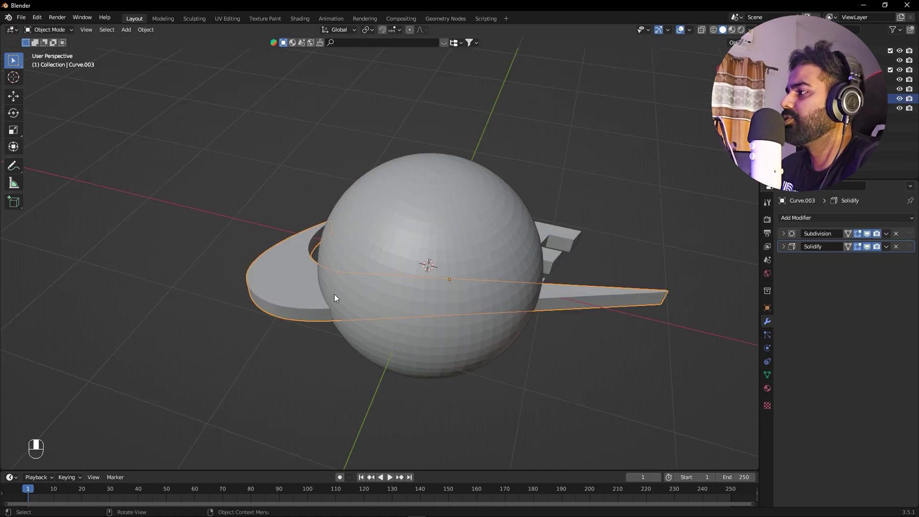
left_click(833, 219)
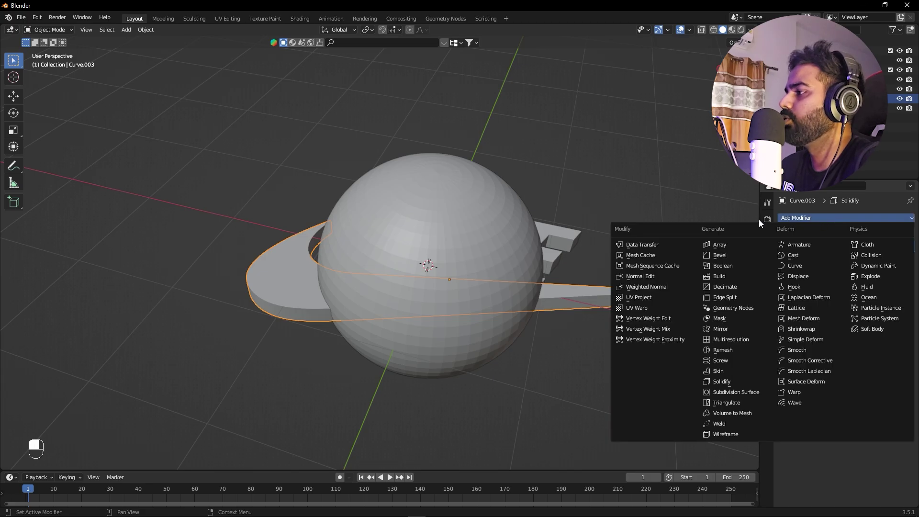
left_click(719, 267)
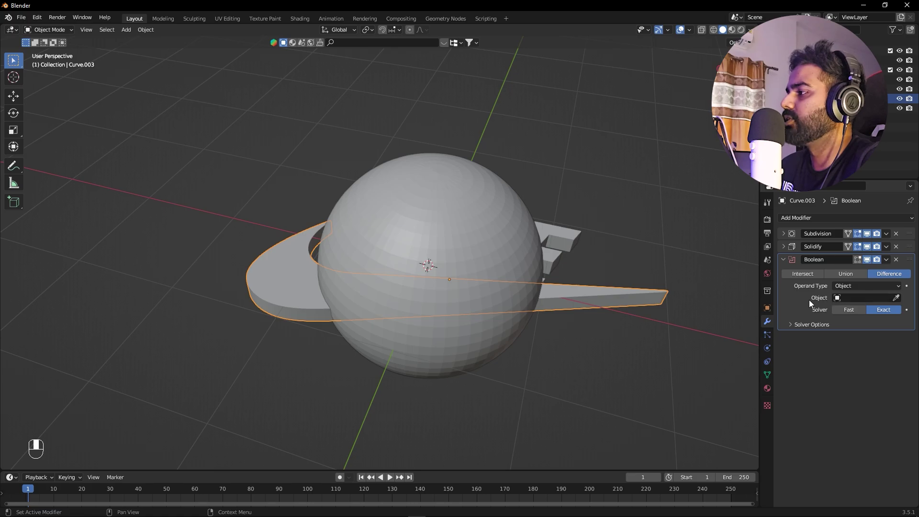
left_click(856, 299)
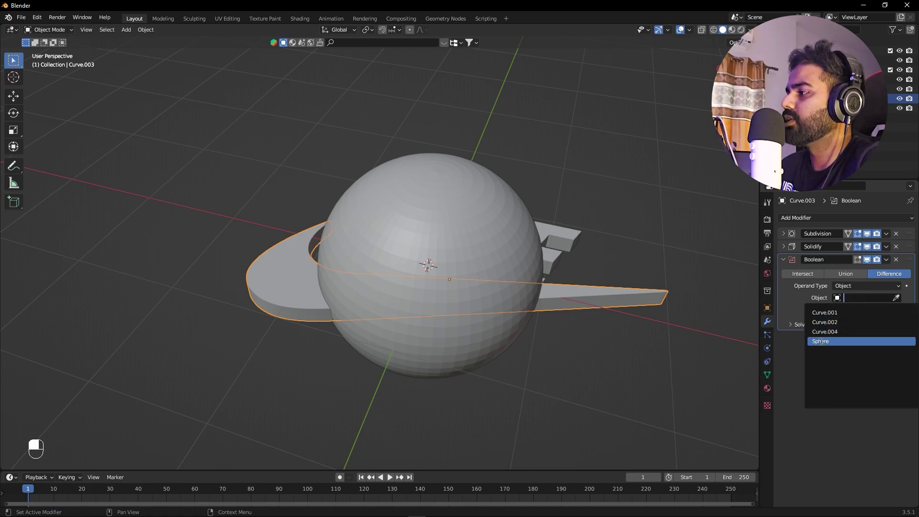
left_click(798, 370)
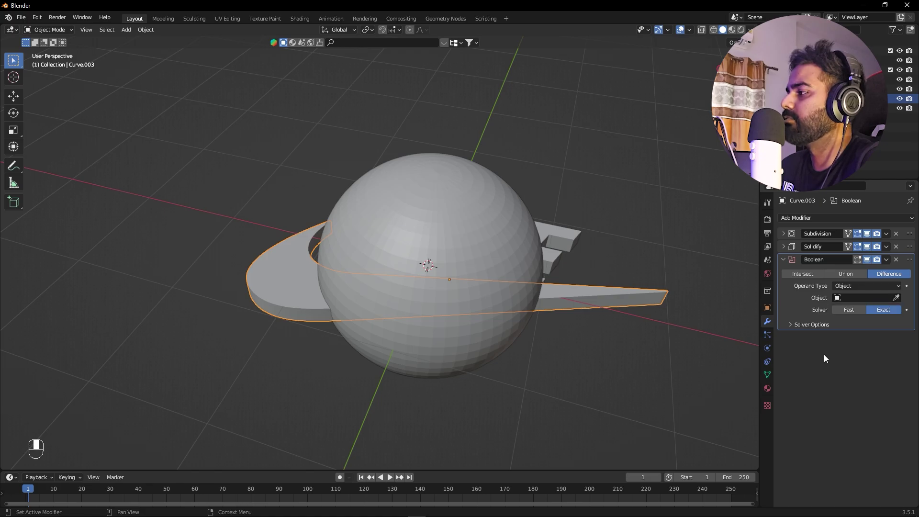
left_click(895, 298)
left_click(438, 338)
middle_click_drag(436, 344, 446, 298)
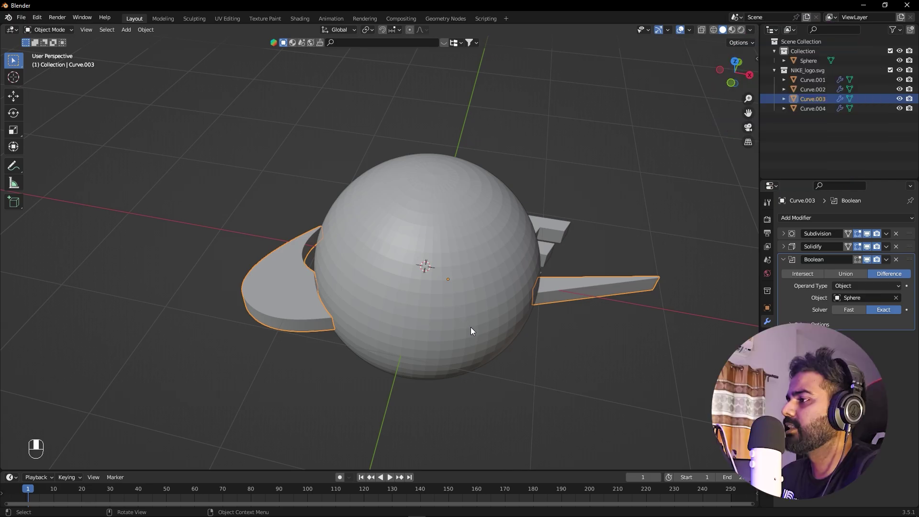
Step: Scale the sphere down to about 0.53 and move it along the swoosh toward its rounded end
left_click(484, 298)
key("s")
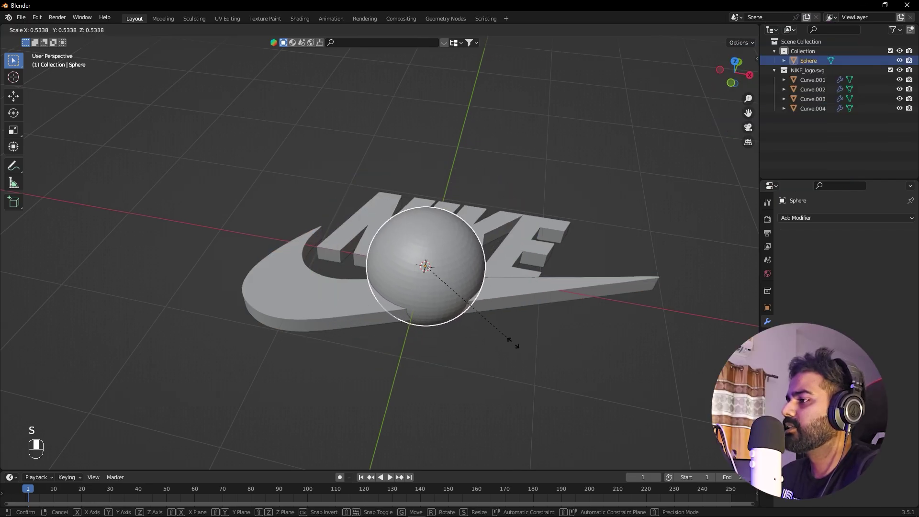
left_click(515, 345)
key("g")
left_click(457, 365)
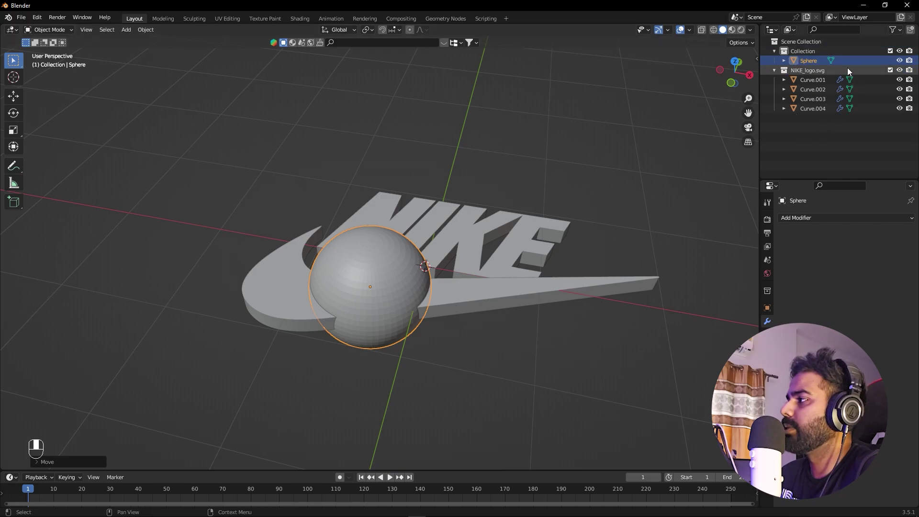
Step: Hide the sphere and examine the Boolean cut it makes in the swoosh from several angles
left_click(899, 60)
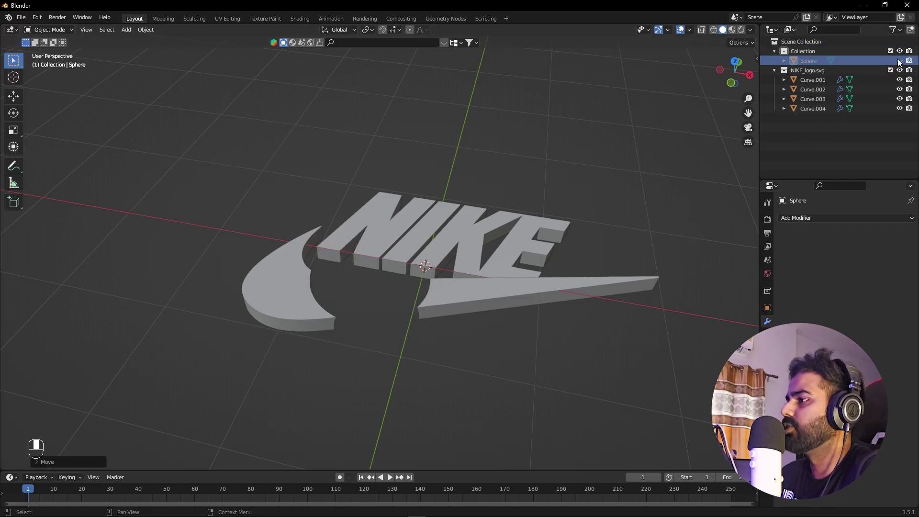
left_click(899, 61)
left_click(363, 258)
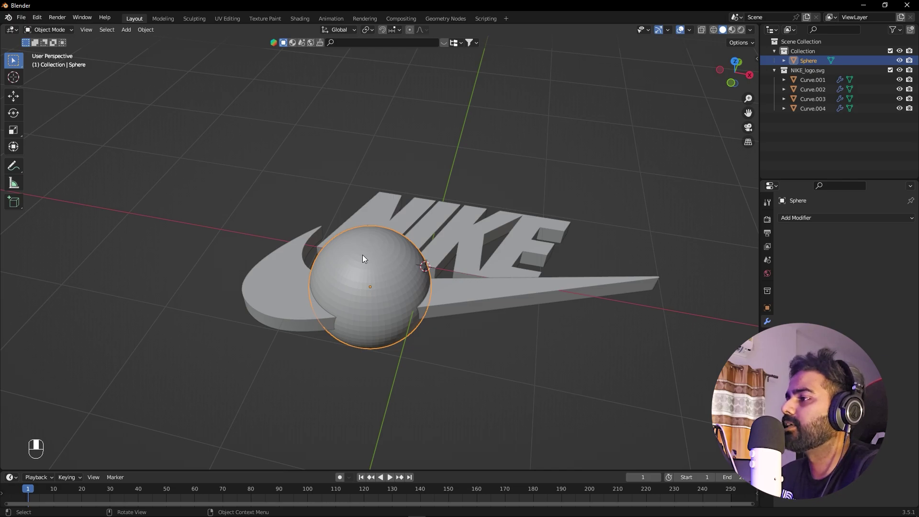
key("h")
left_click_drag(416, 353, 394, 332, "alt")
scroll(366, 315, "up", 3)
left_click_drag(455, 333, 394, 241, "alt")
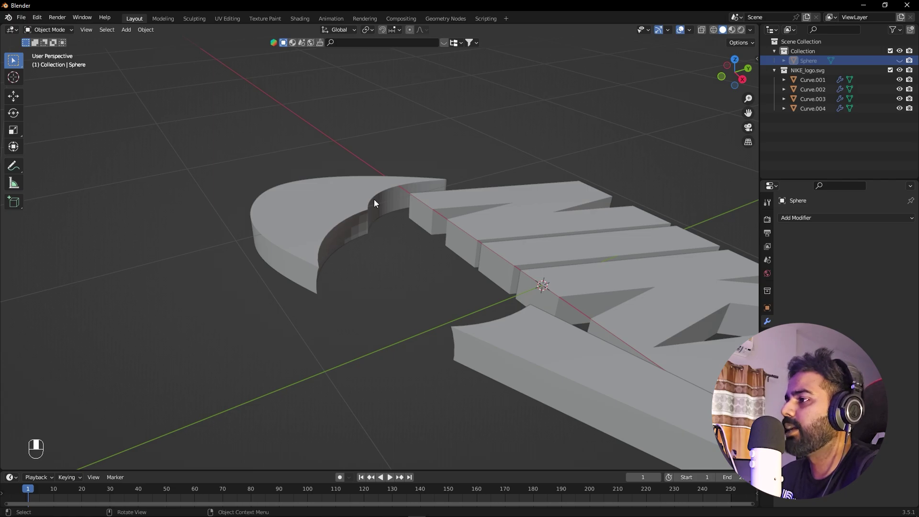
left_click_drag(374, 199, 412, 294, "alt")
scroll(412, 293, "up", 2)
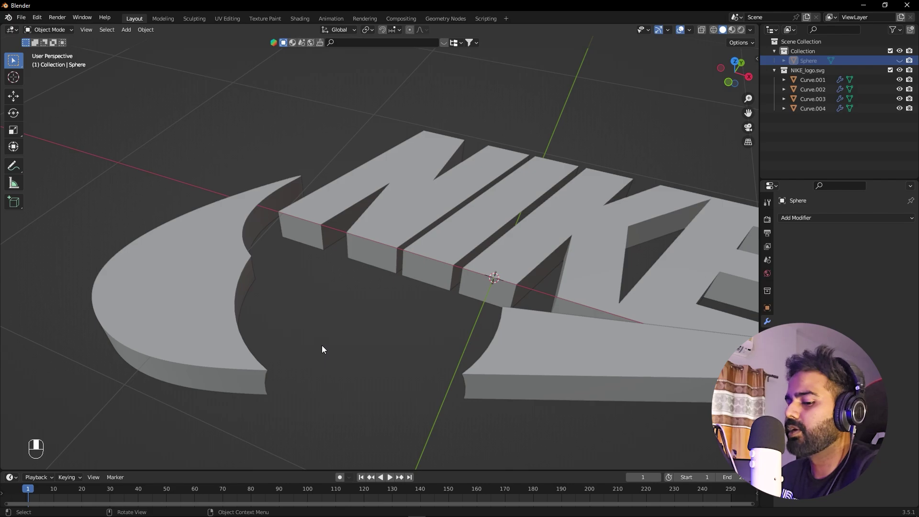
Step: Unhide the sphere, move it onto the swoosh's rounded end, and hide it again to inspect the remaining tip
key("alt+h")
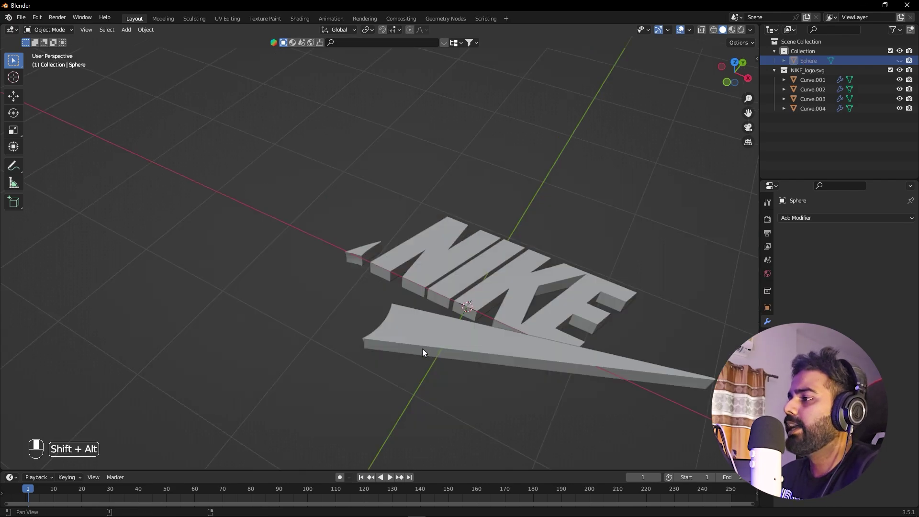
scroll(380, 301, "up", 6)
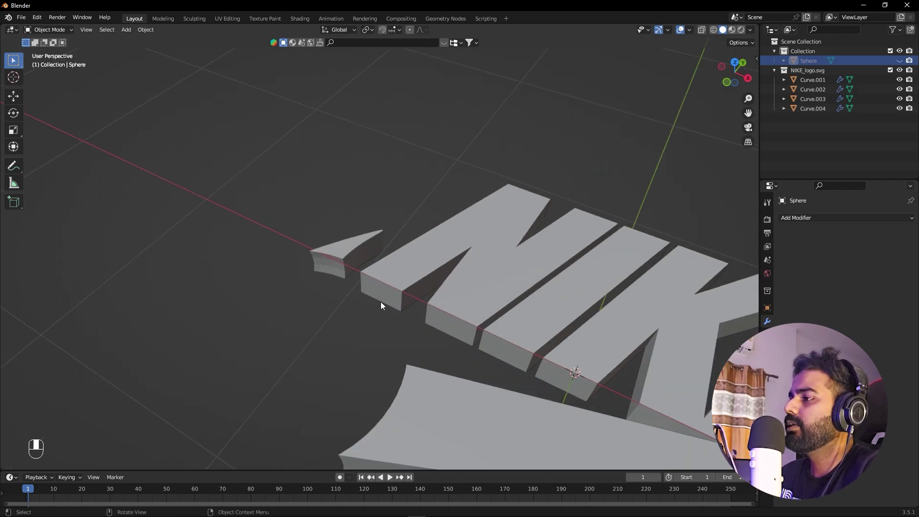
scroll(359, 304, "up", 3)
left_click_drag(342, 303, 566, 355, "alt+shift")
scroll(569, 311, "up", 3)
scroll(541, 331, "down", 4)
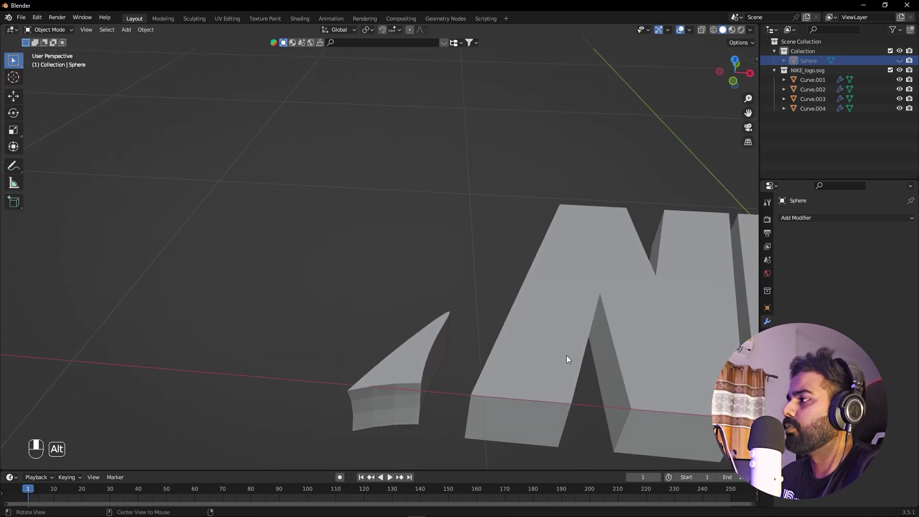
Step: Unhide the sphere and add a Displace modifier with a new texture to it
left_click(900, 61)
scroll(449, 360, "down", 5)
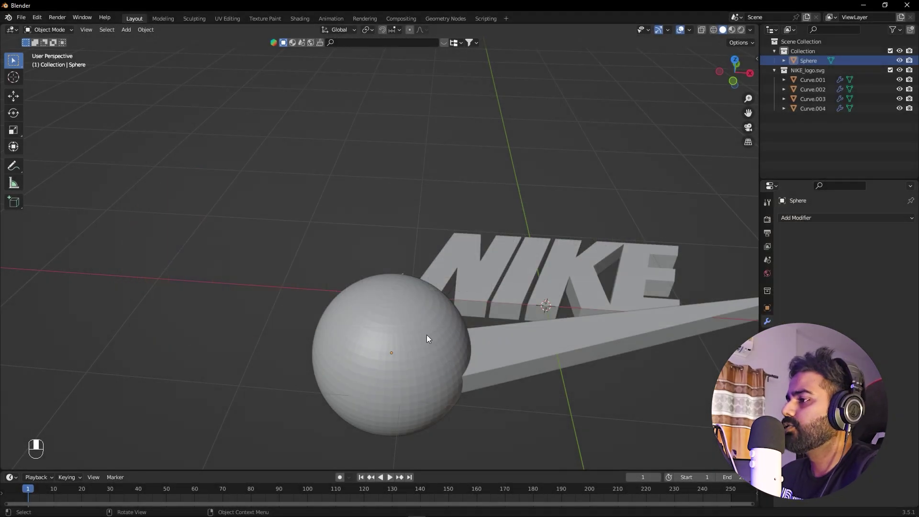
left_click(425, 335)
middle_click_drag(587, 401, 494, 384, "shift")
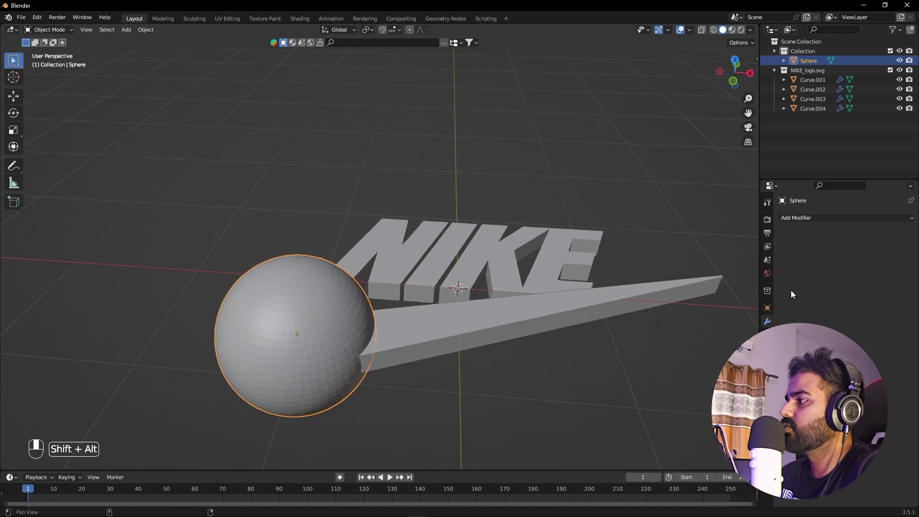
left_click(824, 216)
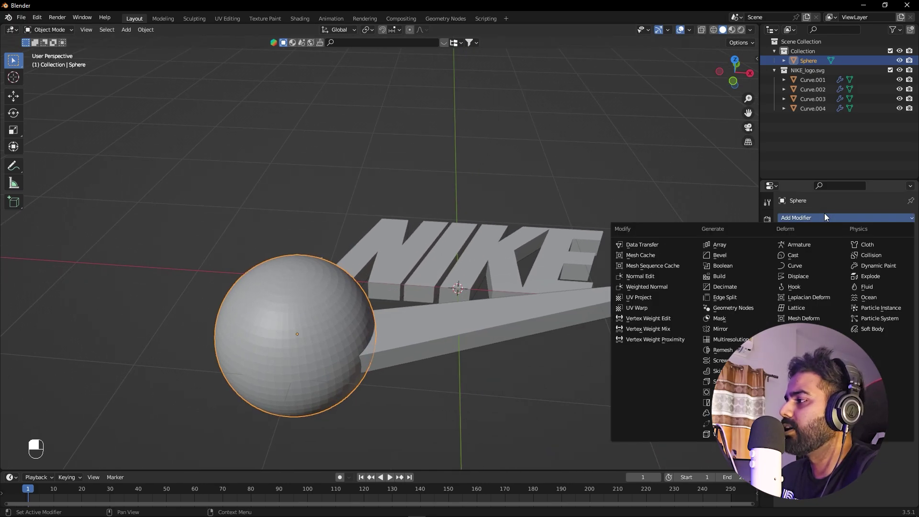
left_click(798, 276)
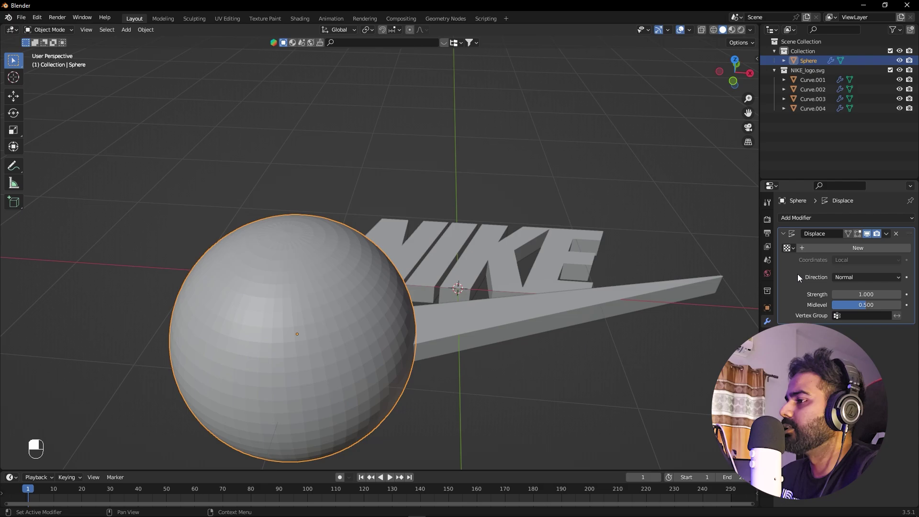
left_click(834, 247)
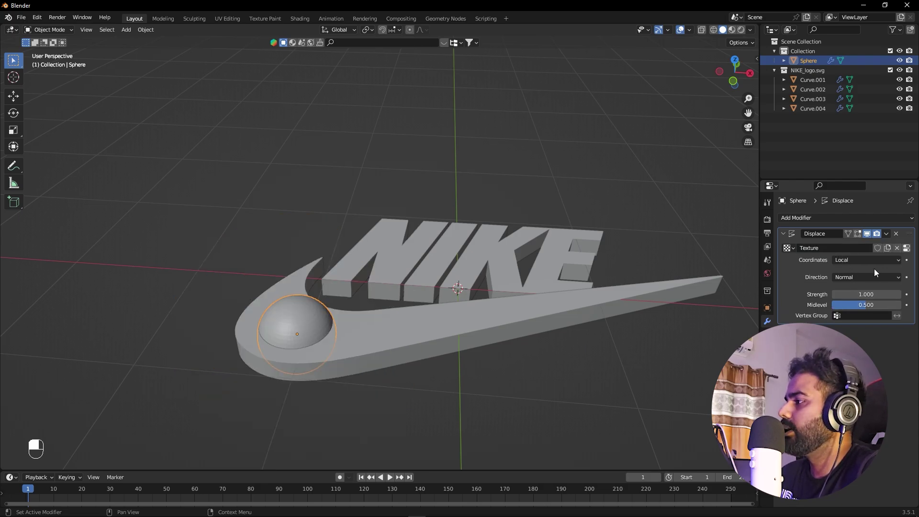
Step: Change the sphere's displacement texture to Clouds and set its size to 0.75
left_click(906, 248)
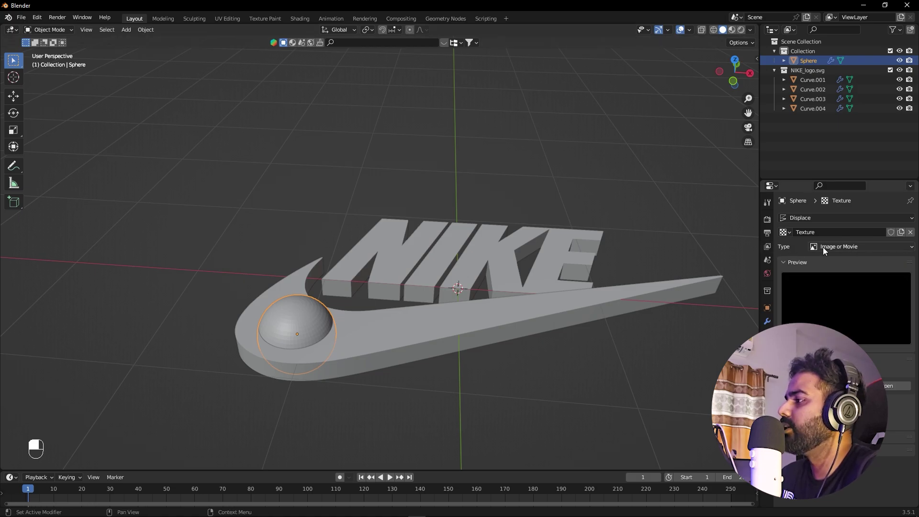
left_click(851, 247)
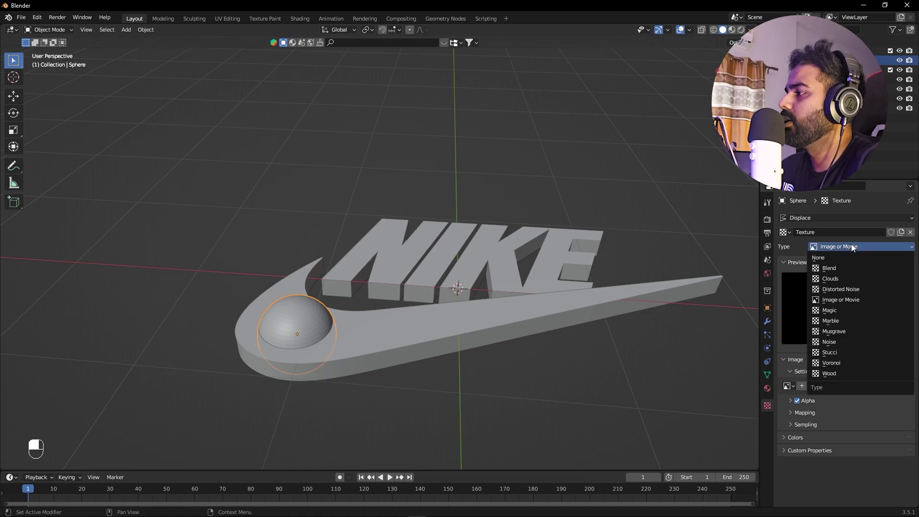
left_click(828, 277)
left_click_drag(507, 335, 536, 348, "alt")
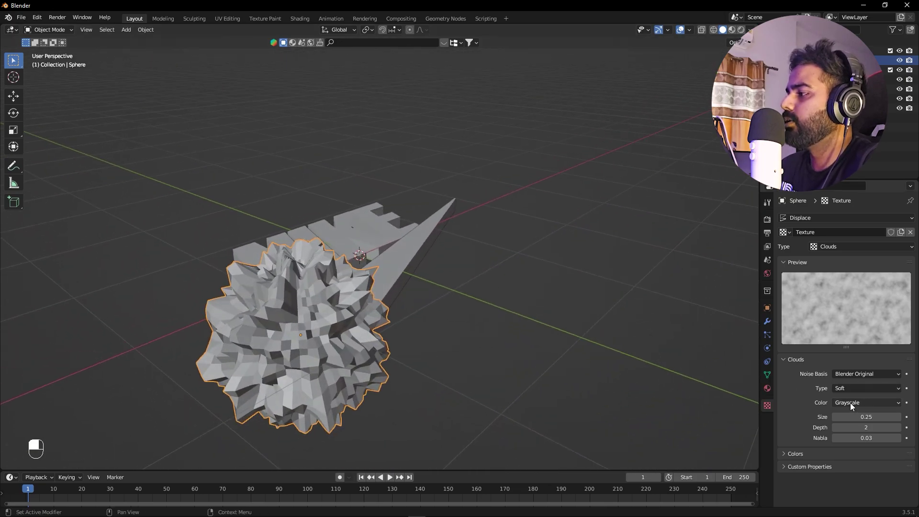
left_click_drag(860, 415, 891, 414)
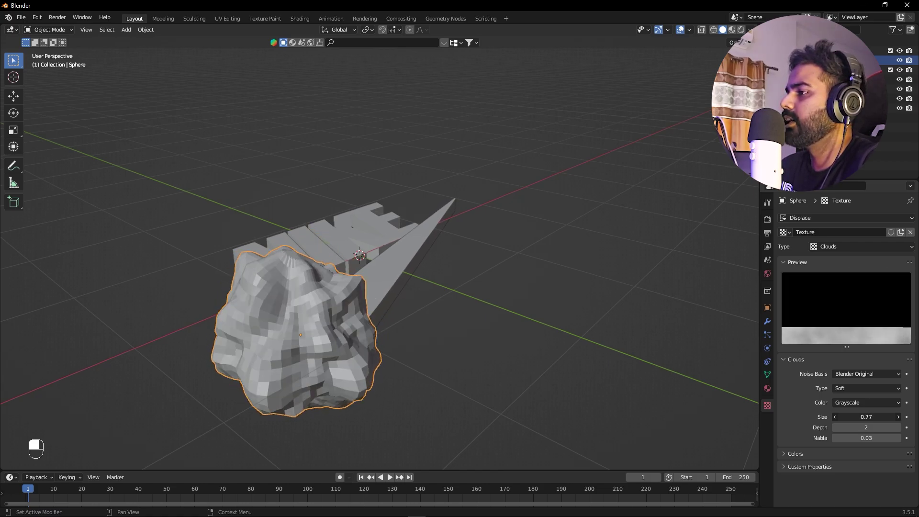
left_click_drag(488, 359, 568, 381, "alt")
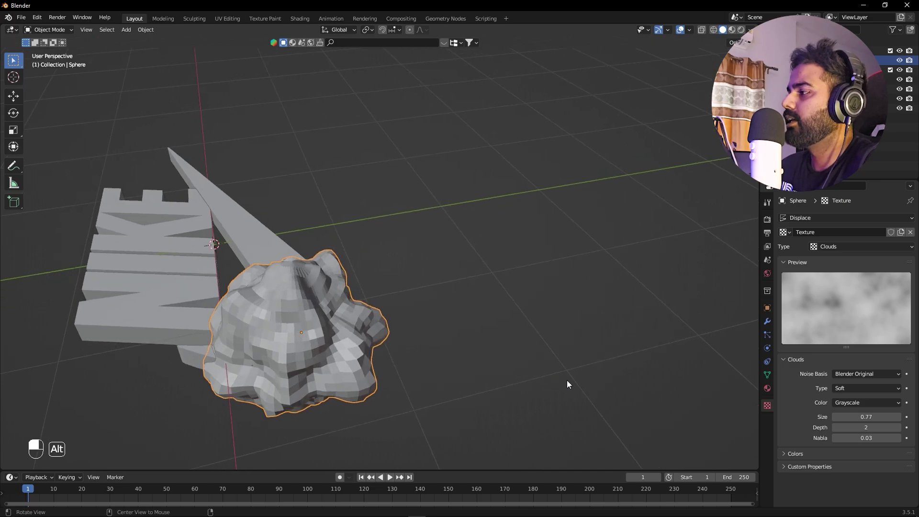
left_click_drag(850, 417, 847, 416)
left_click_drag(526, 354, 480, 363, "alt")
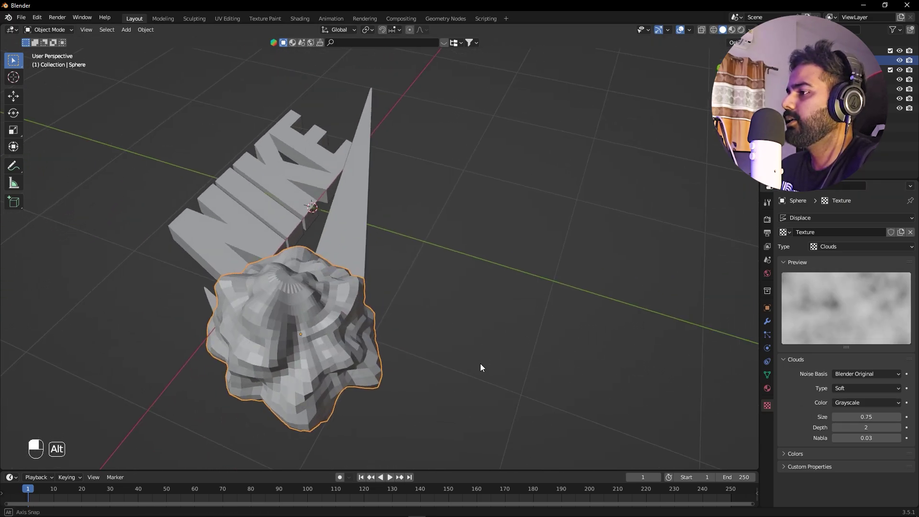
Step: Shade the displaced sphere smooth and hide it, leaving the swoosh's cut edge in view
left_click(900, 60)
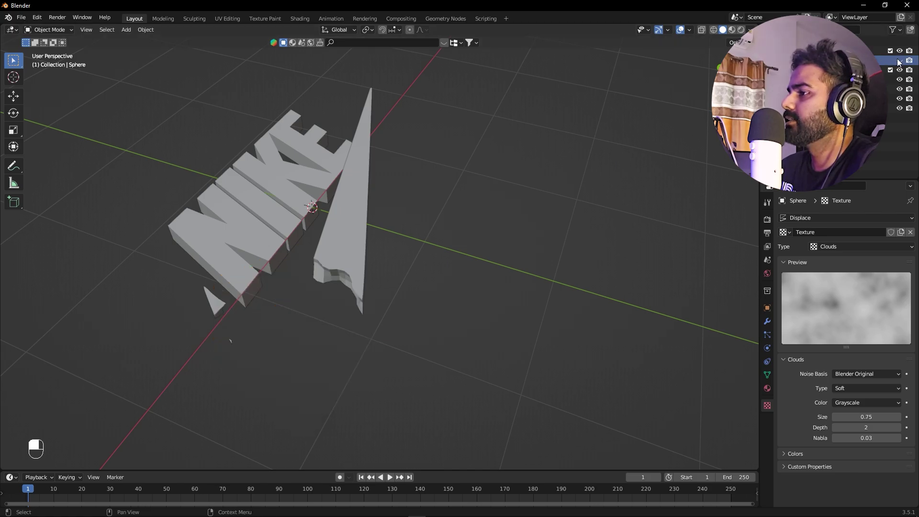
left_click_drag(432, 345, 440, 306, "alt")
scroll(440, 305, "up", 3)
left_click_drag(347, 329, 459, 301, "alt+shift")
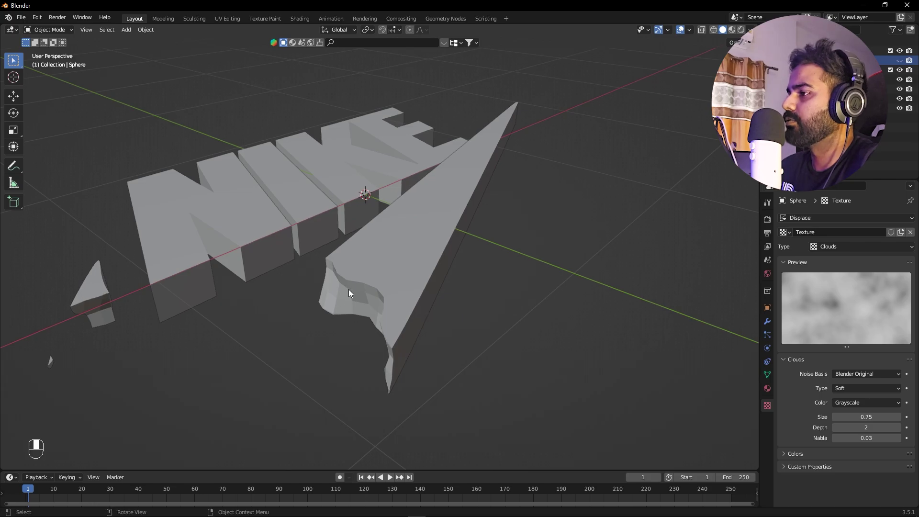
left_click(899, 60)
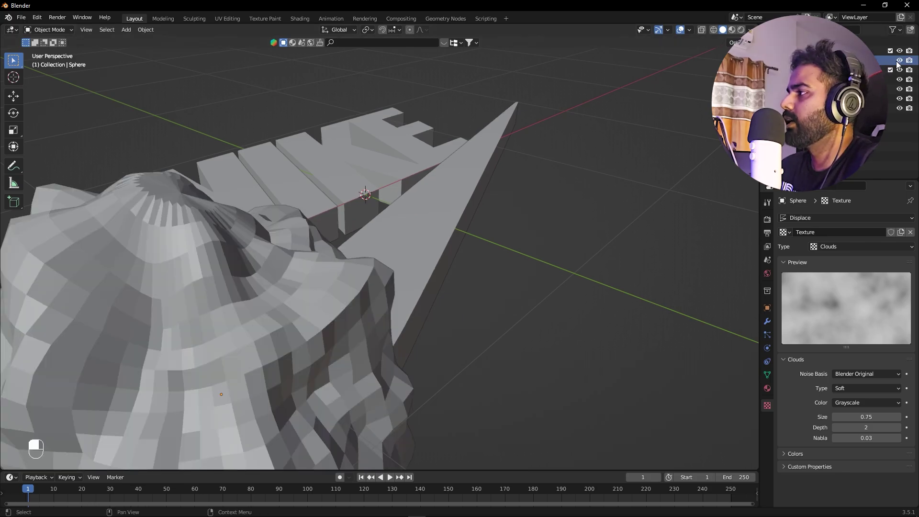
right_click(274, 258)
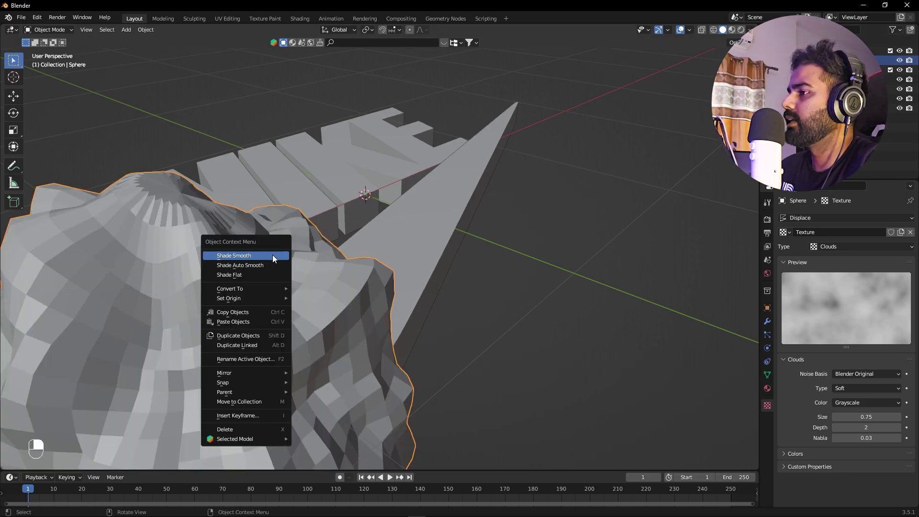
left_click(242, 255)
key("h")
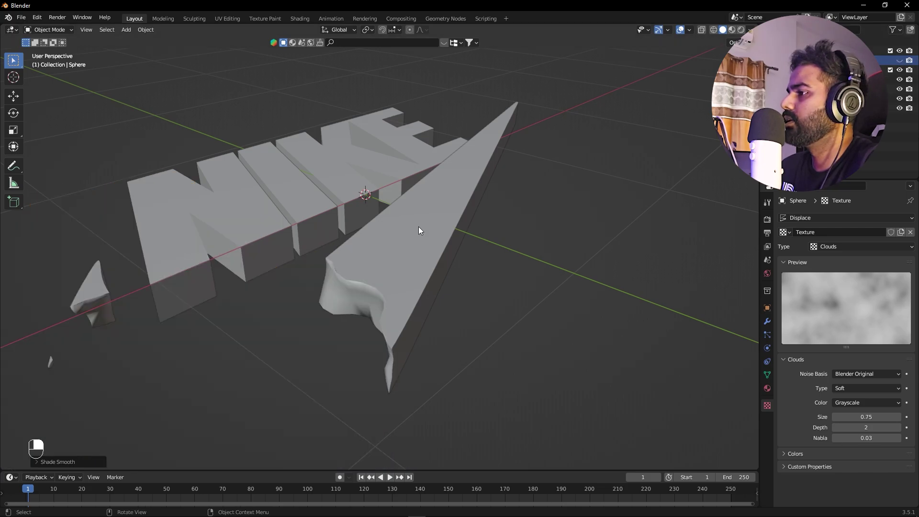
Step: Unhide the displaced sphere and move it off the swoosh to beside the NIKE letters
left_click(411, 232)
middle_click_drag(406, 234, 501, 391, "alt")
left_click(901, 61)
left_click(320, 203)
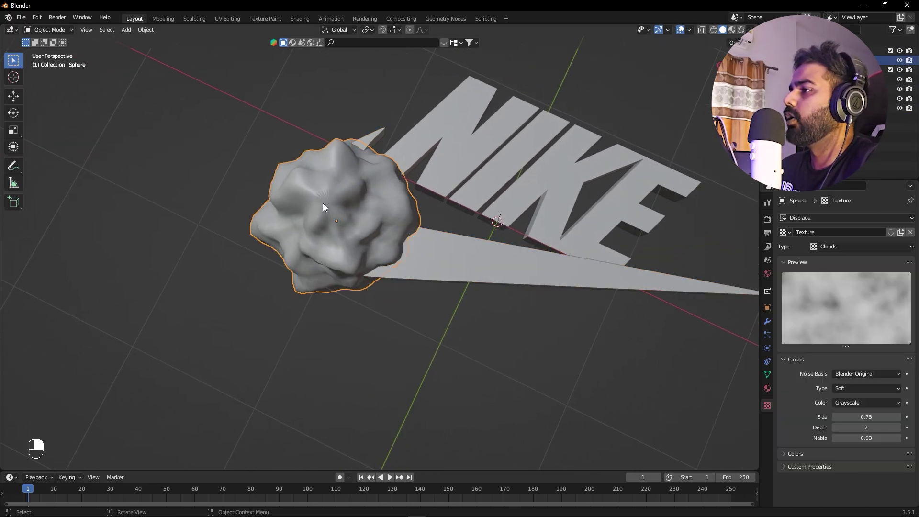
key("g")
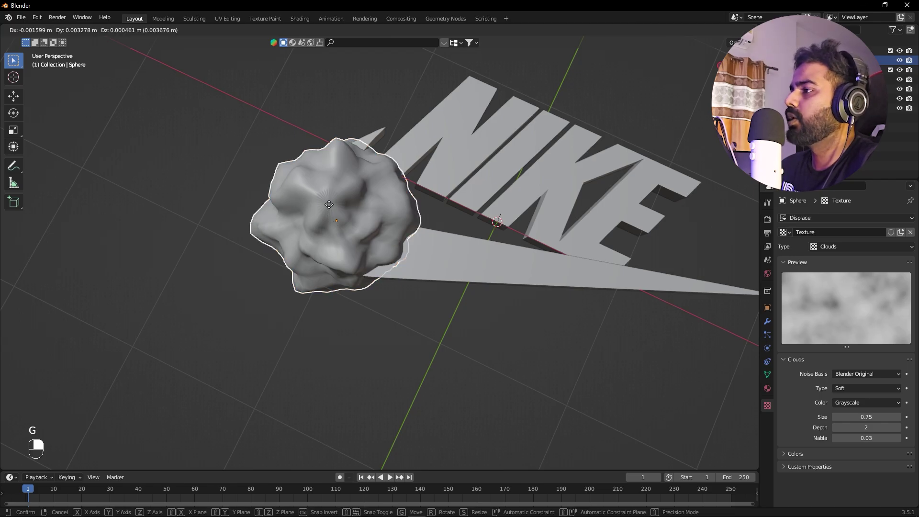
left_click(419, 50)
Step: Move the sphere back over the swoosh and along it until it sits beyond the pointed tip
scroll(402, 158, "down", 2)
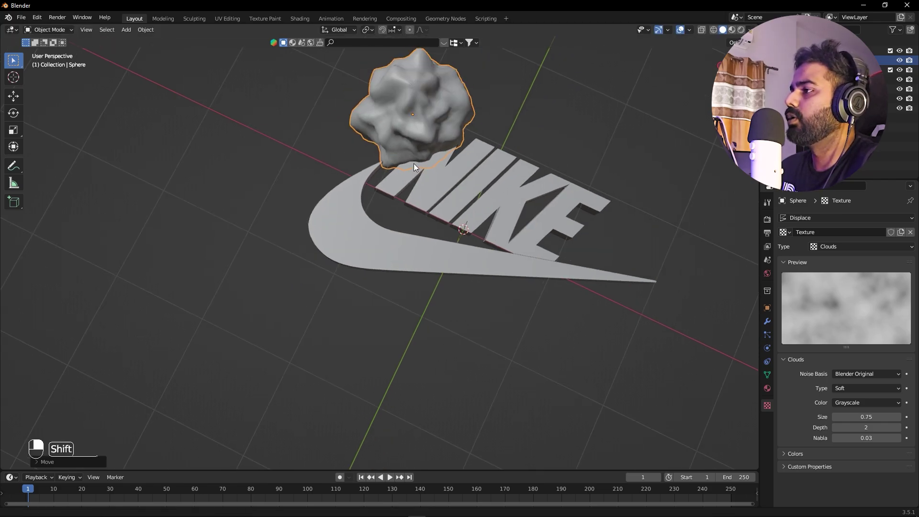
middle_click_drag(413, 163, 371, 162, "alt+shift")
key("g")
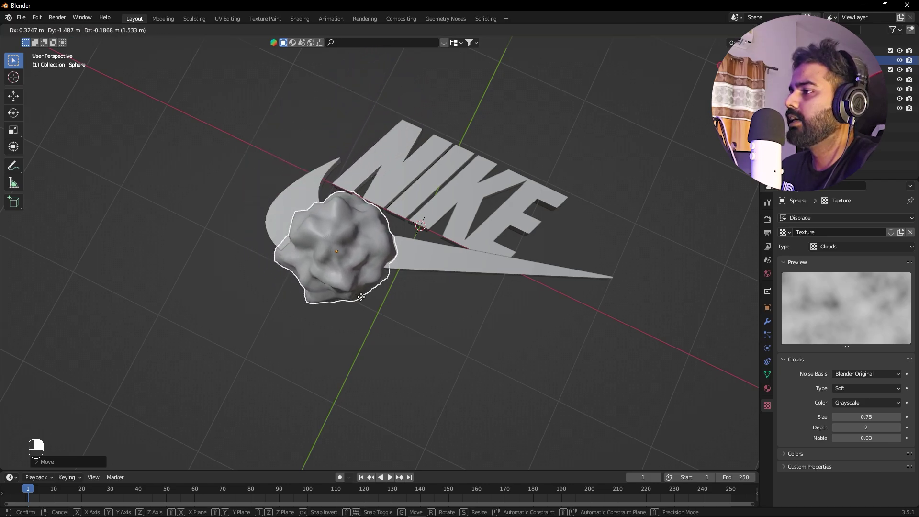
left_click(408, 300)
key("g")
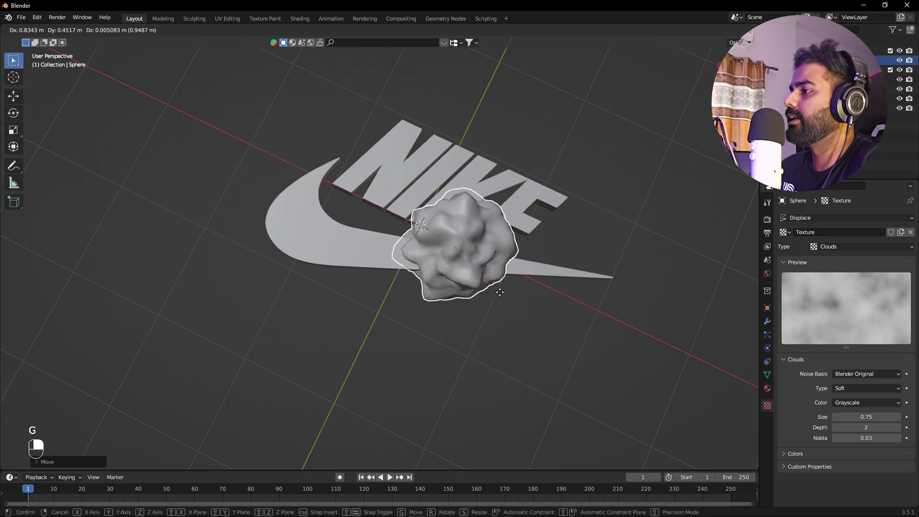
left_click(731, 326)
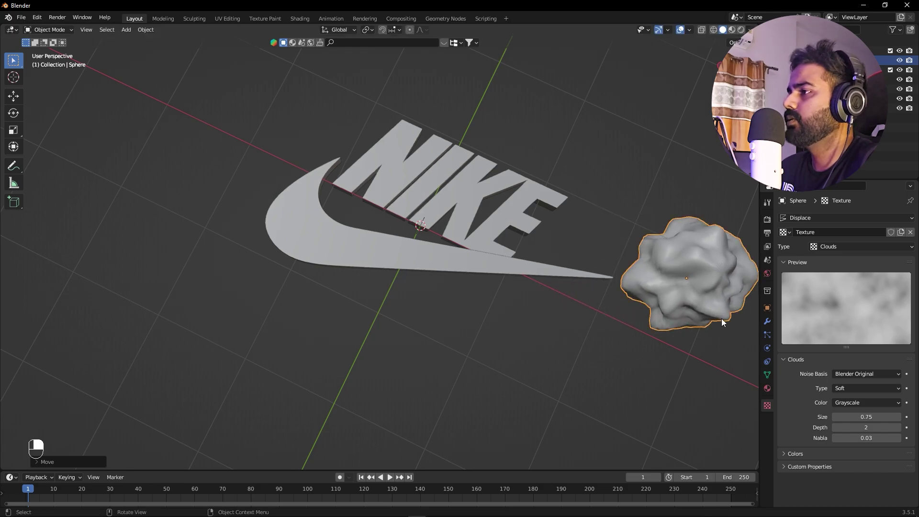
Step: In top view, move the sphere over the curved end of the swoosh beside the letter N
key("KP_7")
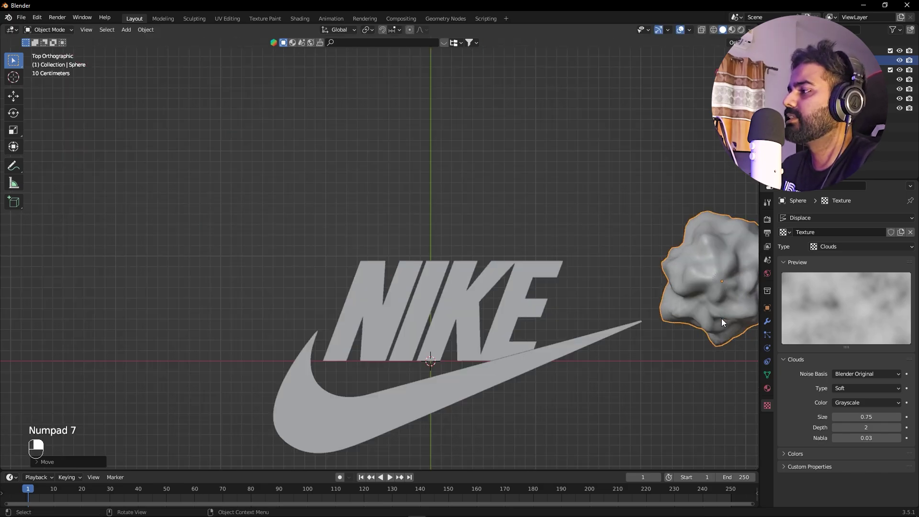
left_click_drag(547, 444, 511, 319, "alt+shift")
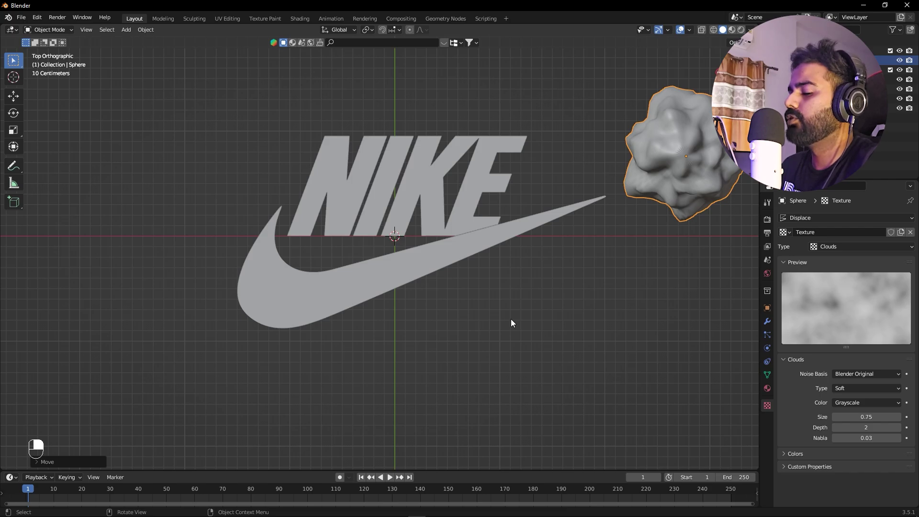
key("g")
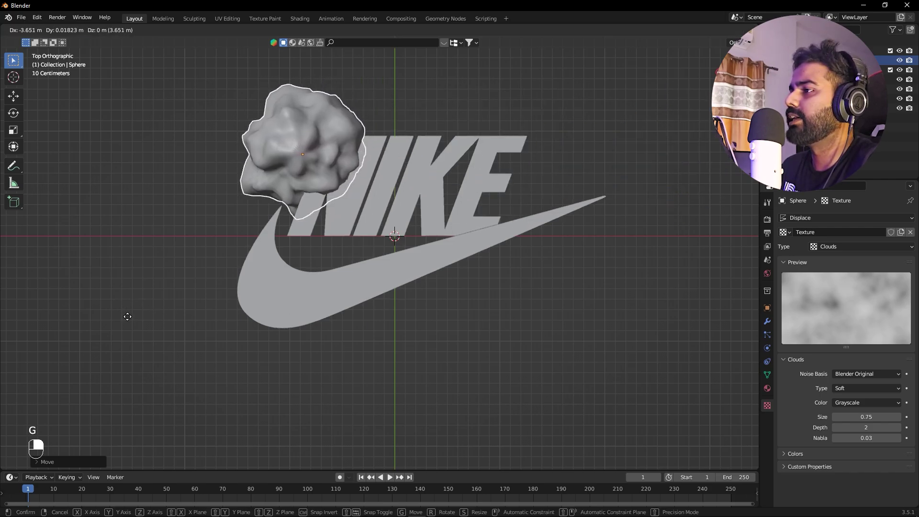
left_click(89, 418)
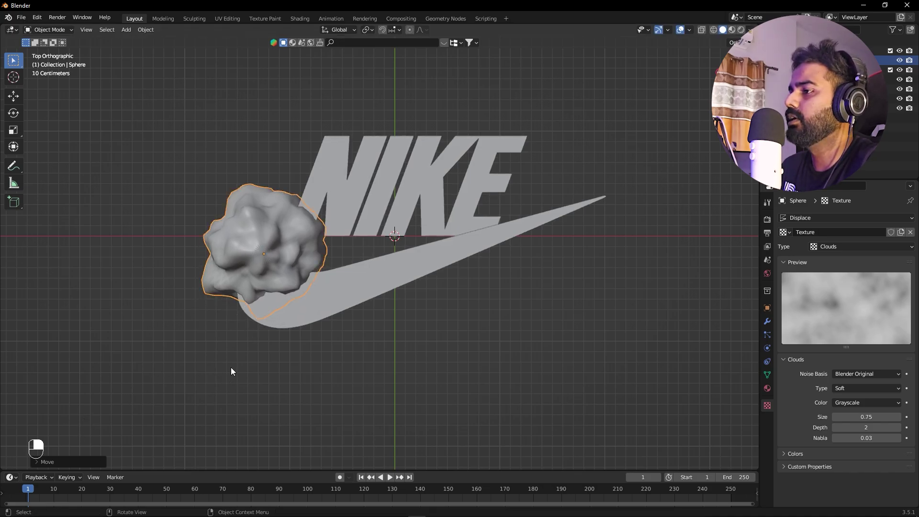
Step: Scale the sphere up to cover the swoosh's curved end and apply its scale
key("s")
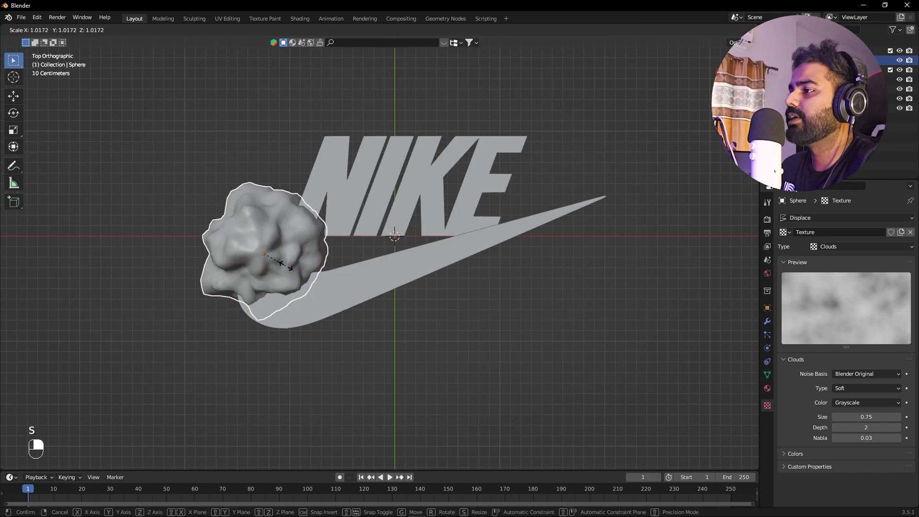
left_click(295, 276)
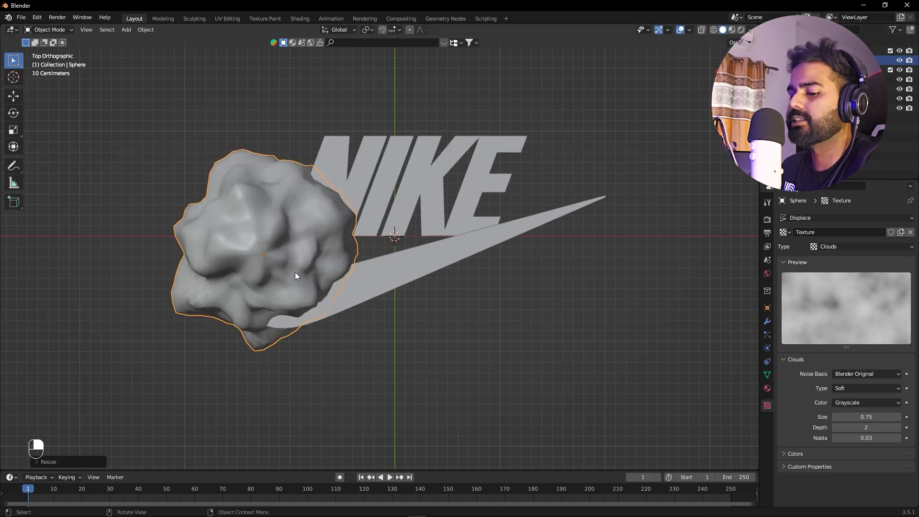
key("ctrl")
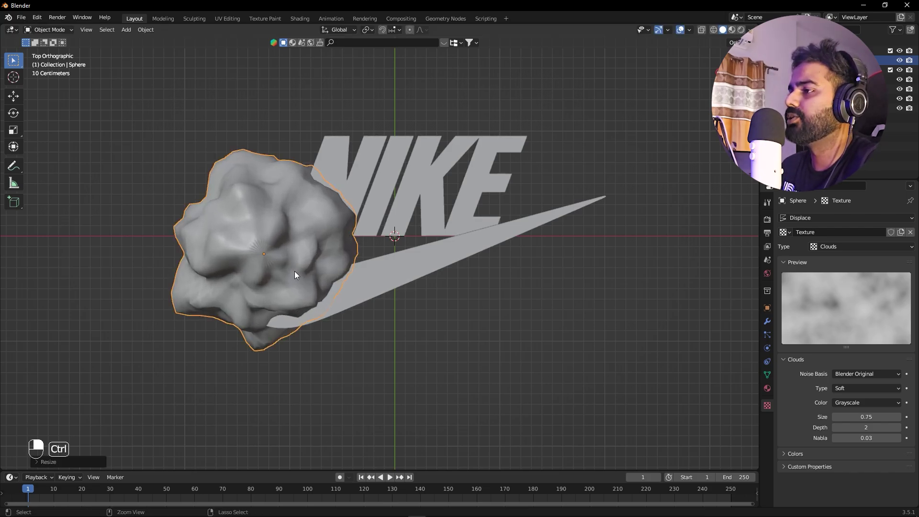
key("ctrl+a")
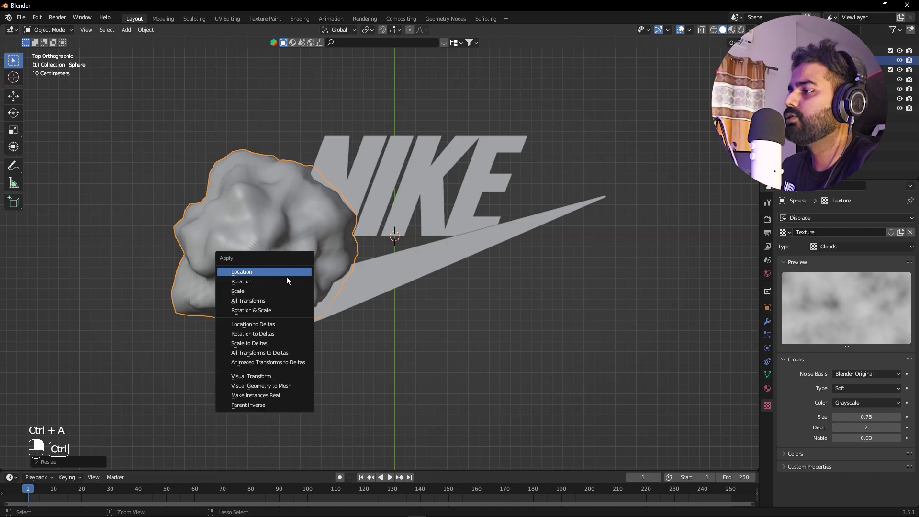
left_click(232, 289)
left_click_drag(304, 324, 307, 290, "alt")
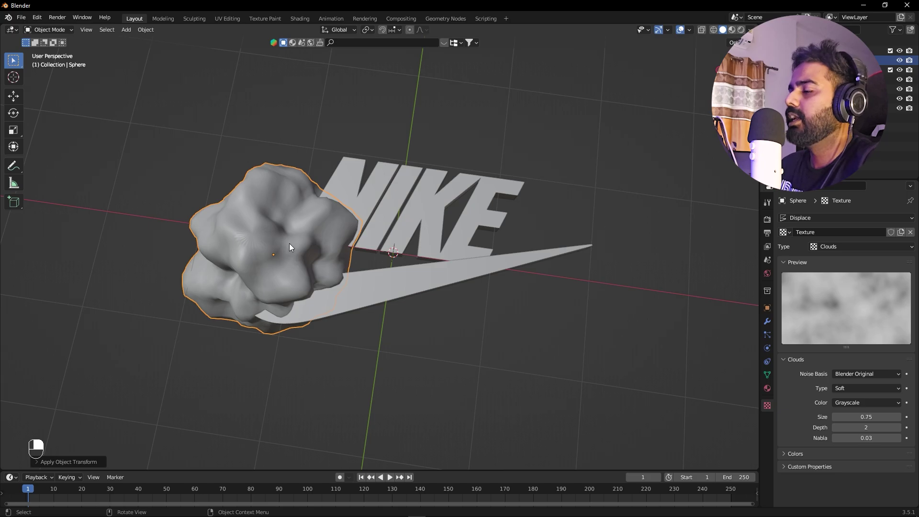
Step: Return to top view and hide the NIKE letter meshes, leaving only the swoosh and sphere
key("KP_7")
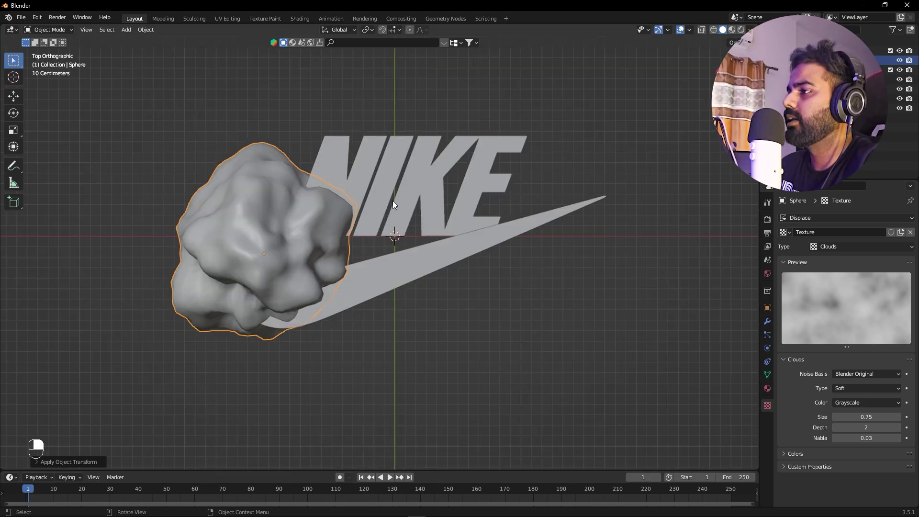
left_click(365, 156)
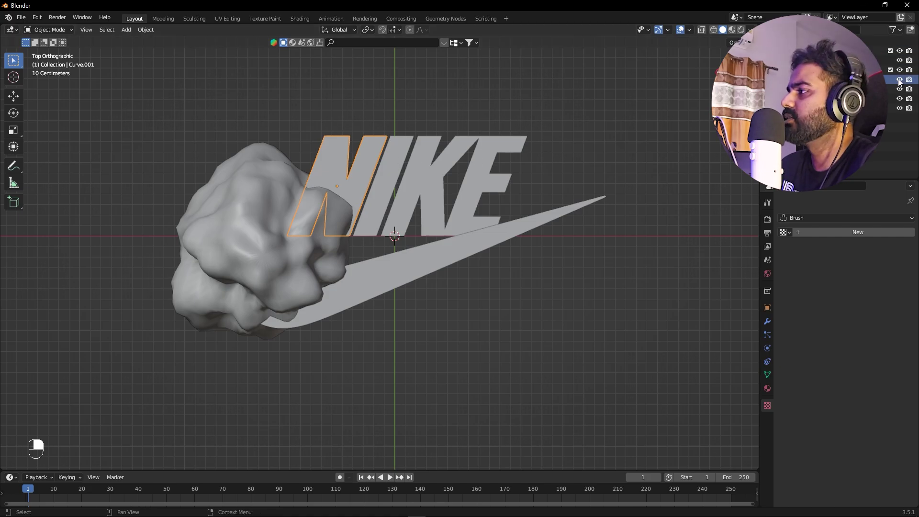
left_click_drag(900, 79, 901, 100)
left_click(899, 99)
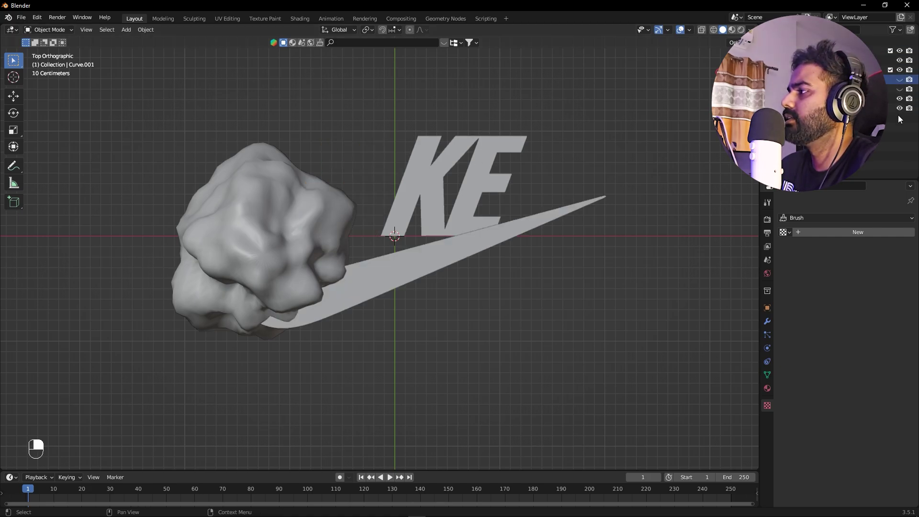
left_click(900, 108)
Step: Insert a Location keyframe for the sphere at frame 1
left_click(323, 212)
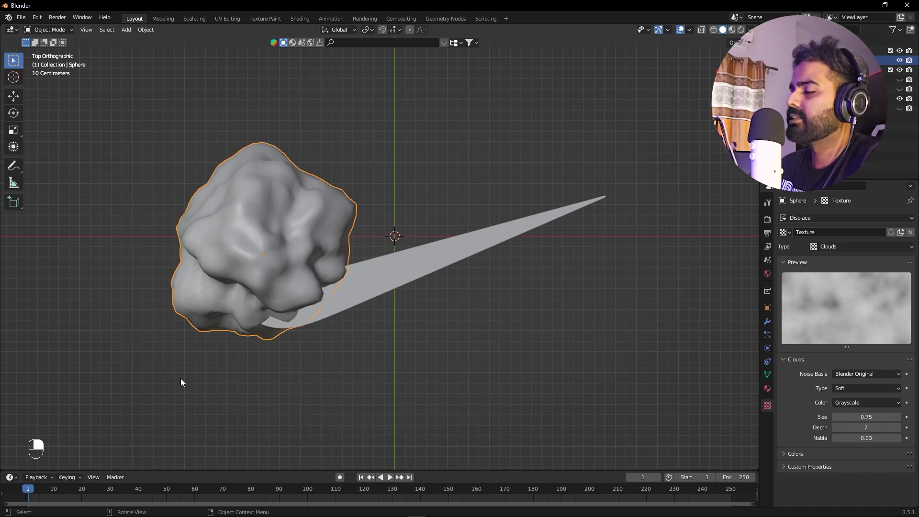
key("i")
left_click(110, 343)
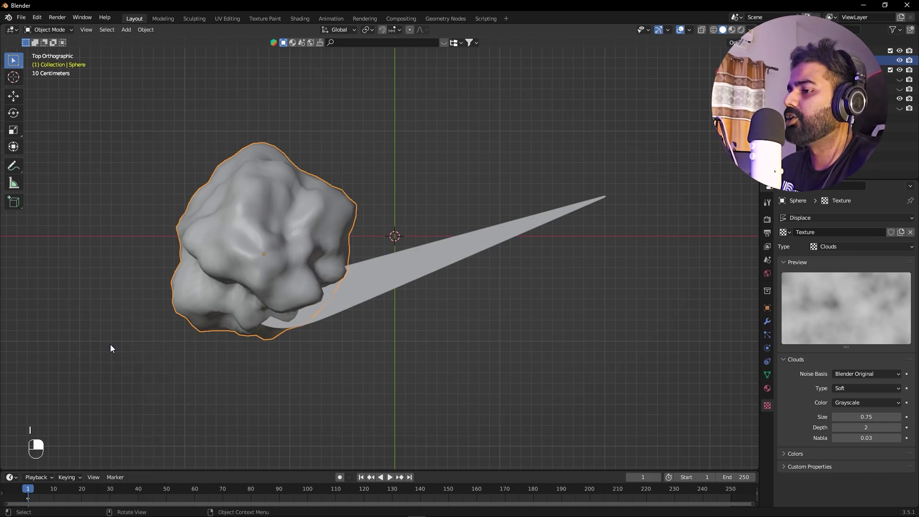
Step: At frame 30, move the sphere over the middle of the swoosh and insert a Location keyframe
key("space")
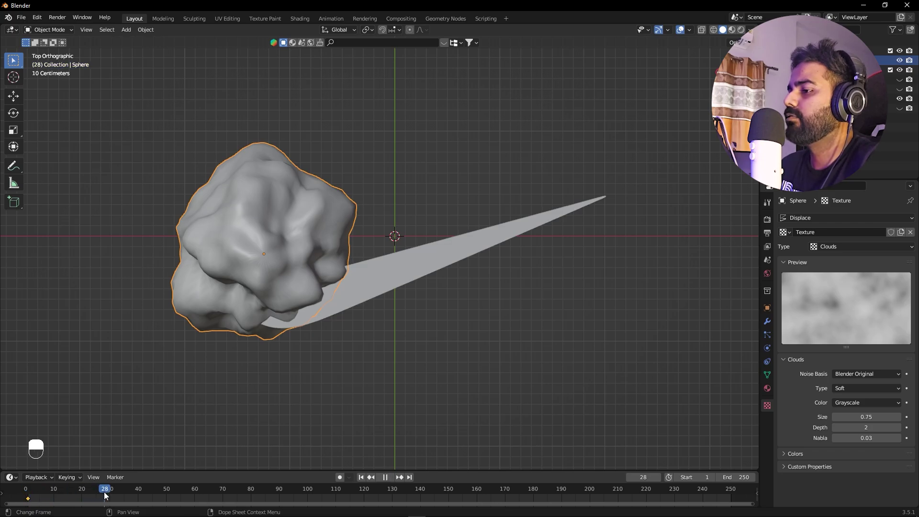
left_click_drag(104, 496, 110, 496)
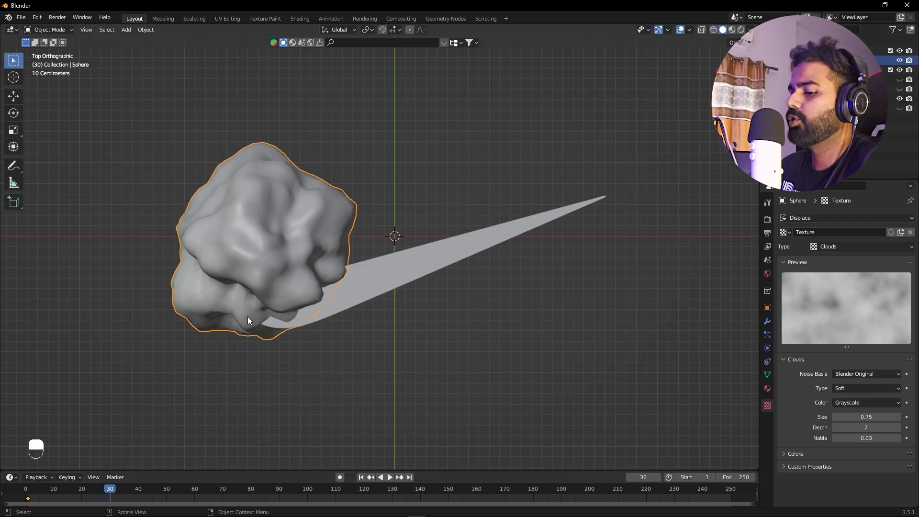
key("g")
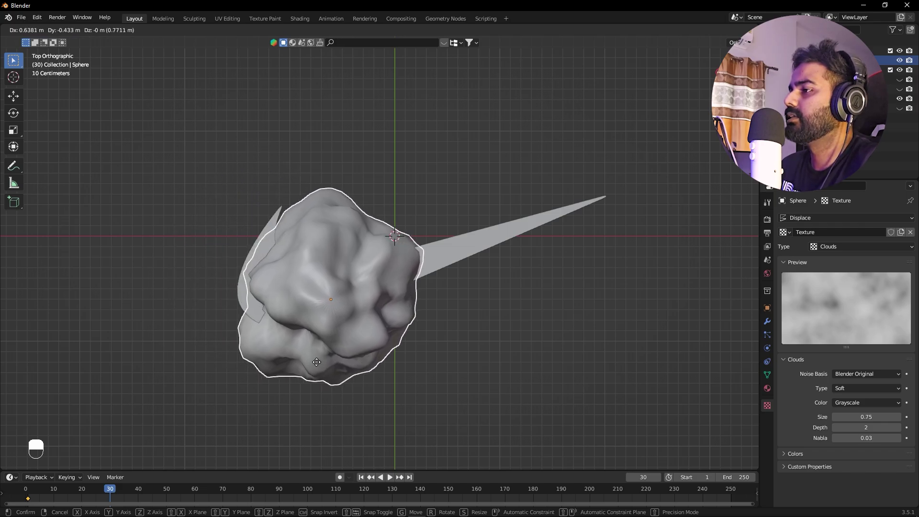
left_click(337, 364)
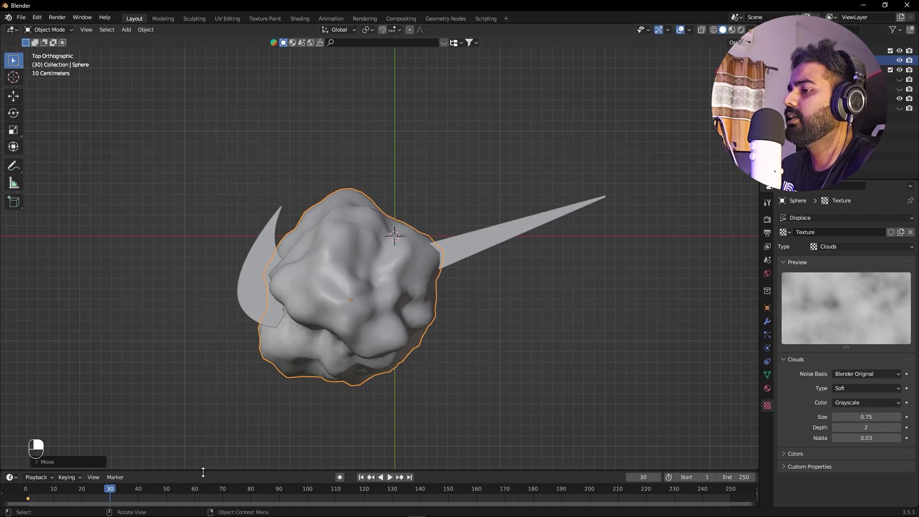
key("i")
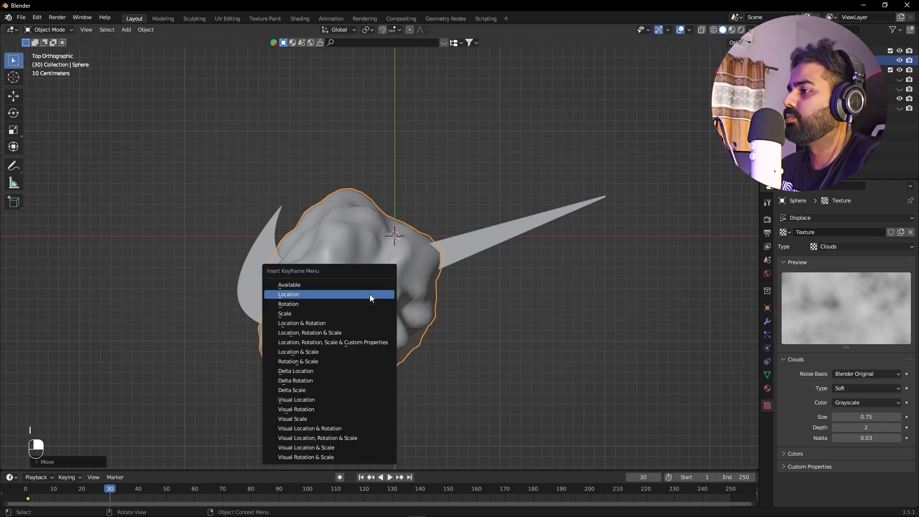
left_click(322, 294)
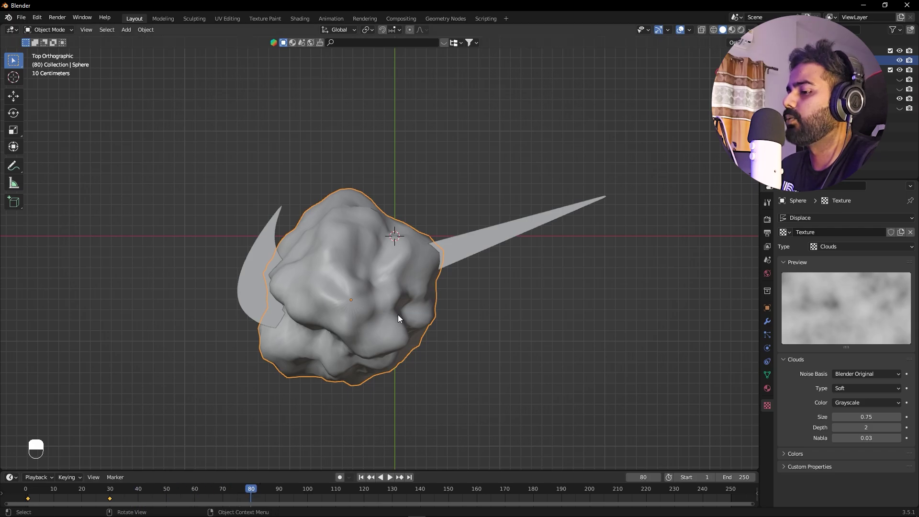
Step: At frame 80, move the sphere to the swoosh's pointed tip so the swoosh is fully uncovered, and insert a Location keyframe
key("g")
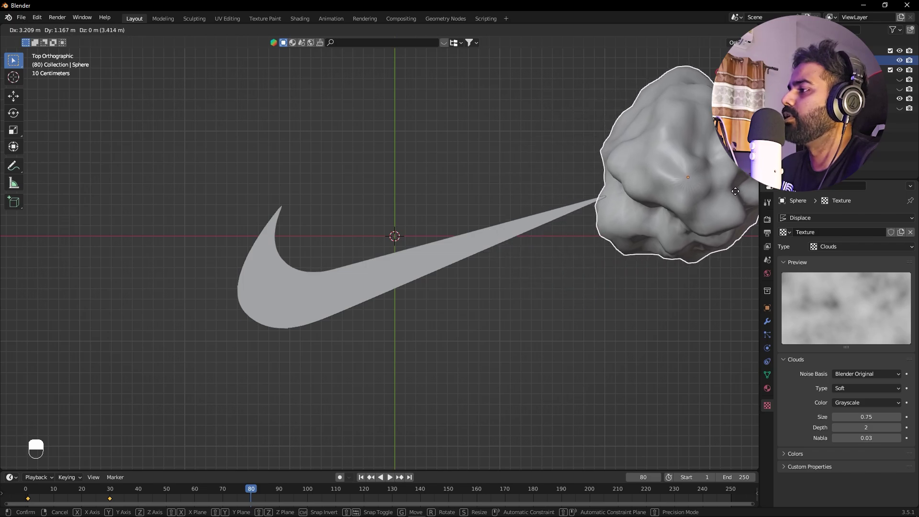
left_click(735, 191)
key("i")
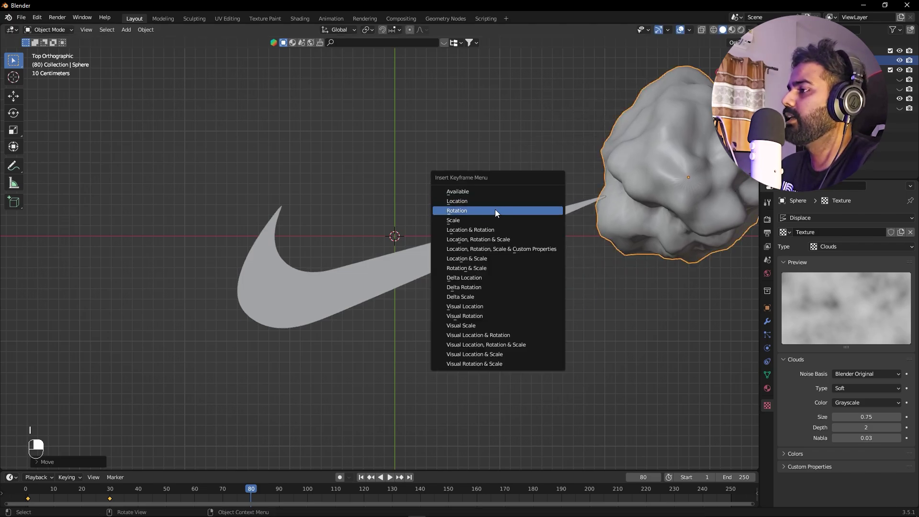
left_click(469, 202)
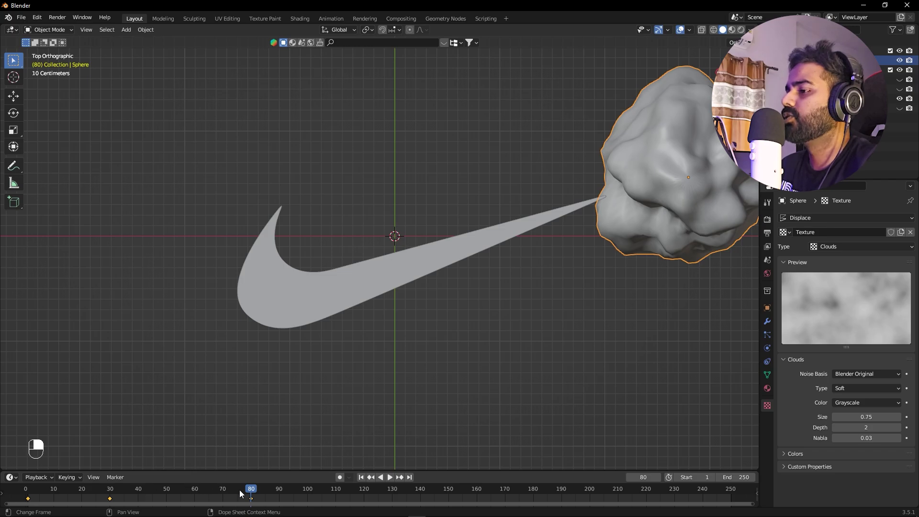
Step: Play the sphere animation from the first frame to check its path along the swoosh
left_click_drag(239, 490, 28, 492)
key("space")
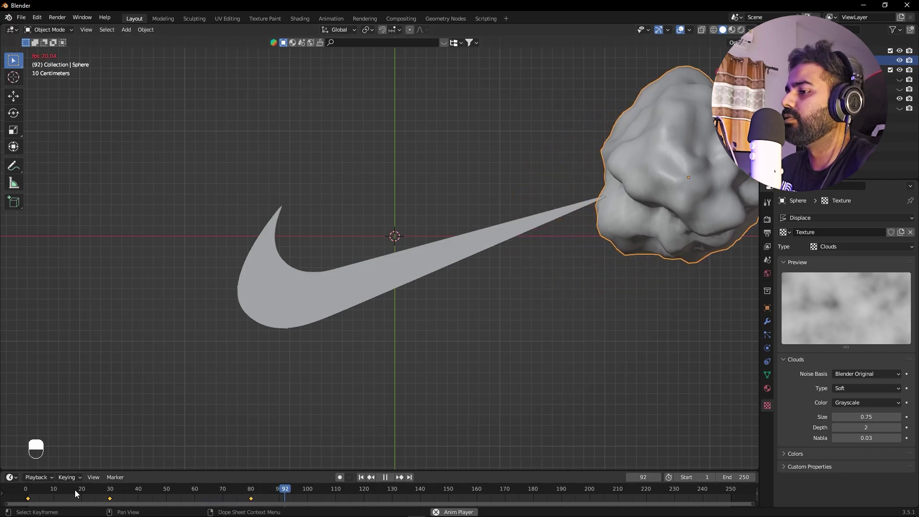
left_click_drag(74, 490, 27, 492)
key("space")
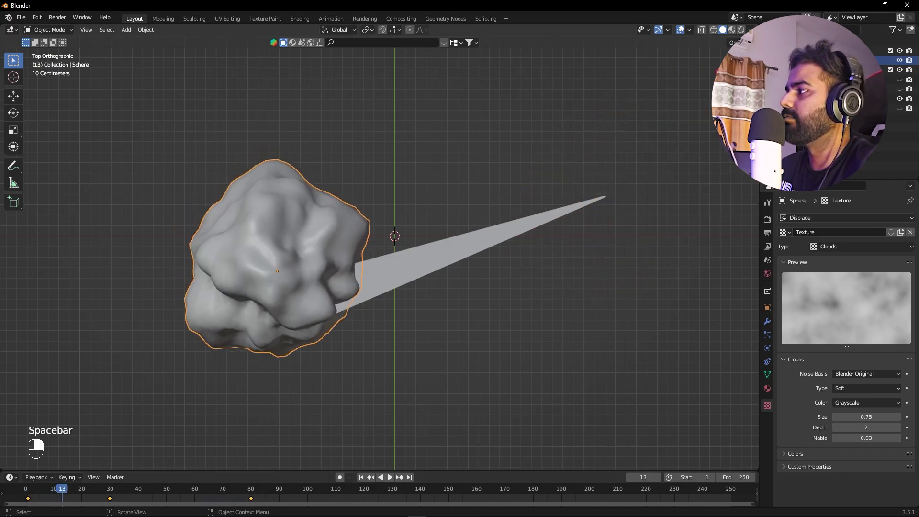
Step: Hide the sphere and play the animation from an angled close view, stopping it at frame 35 to inspect the cut edges
left_click(899, 59)
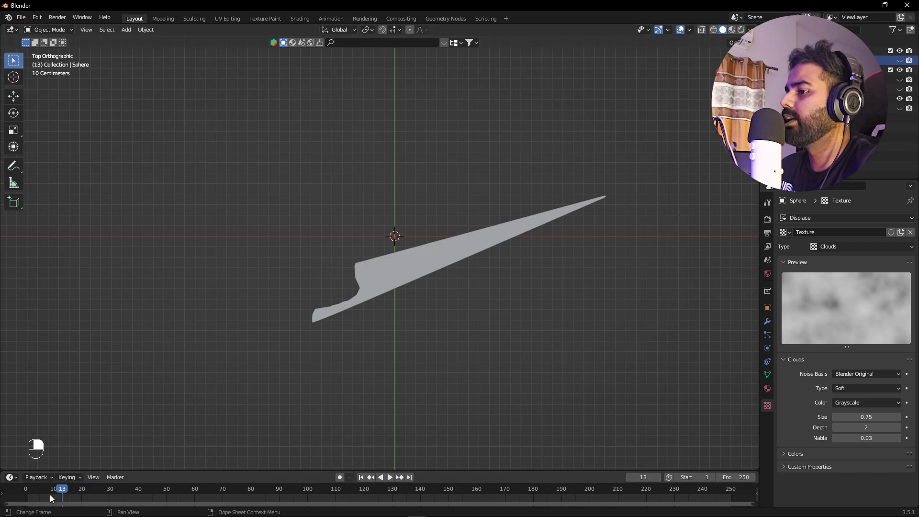
key("space")
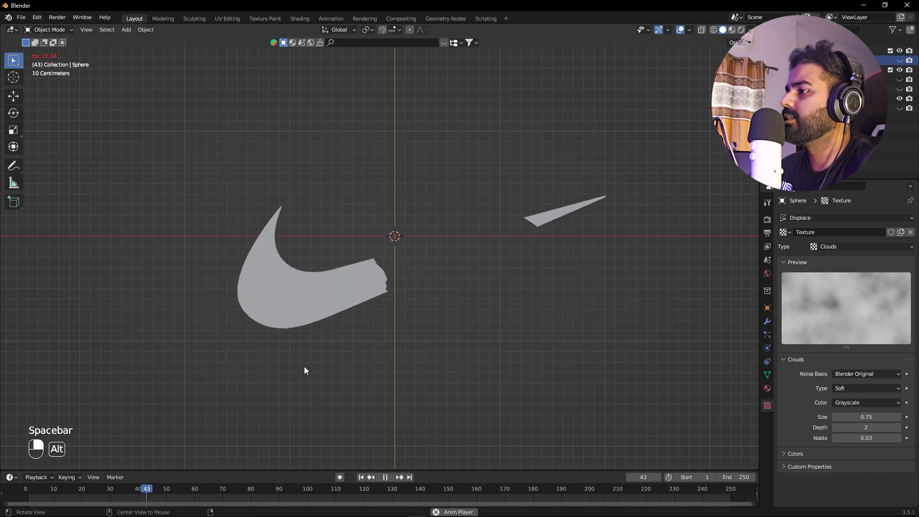
middle_click_drag(304, 368, 213, 289, "alt")
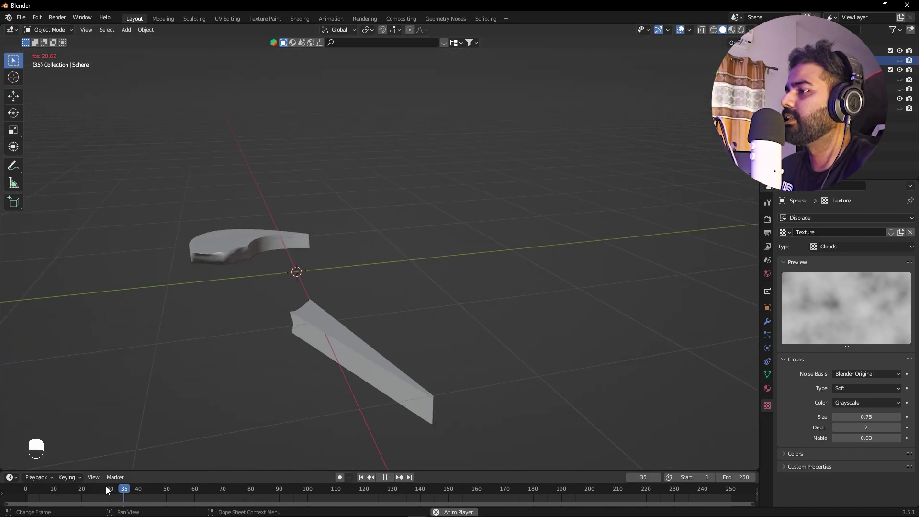
left_click(53, 483)
scroll(86, 305, "up", 4)
middle_click_drag(85, 305, 228, 231, "shift")
key("space")
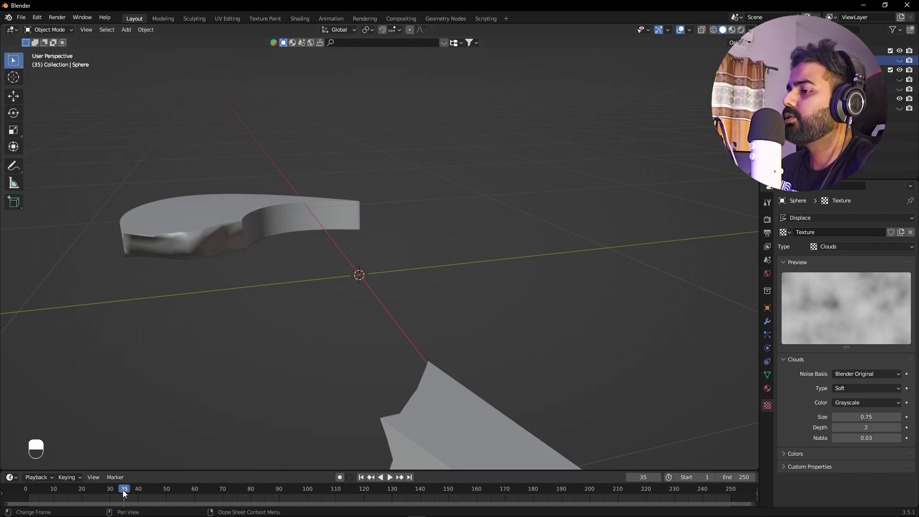
Step: Go to frame 30 and make the hidden sphere visible in the viewport again
left_click_drag(123, 493, 111, 490)
scroll(415, 303, "down", 4)
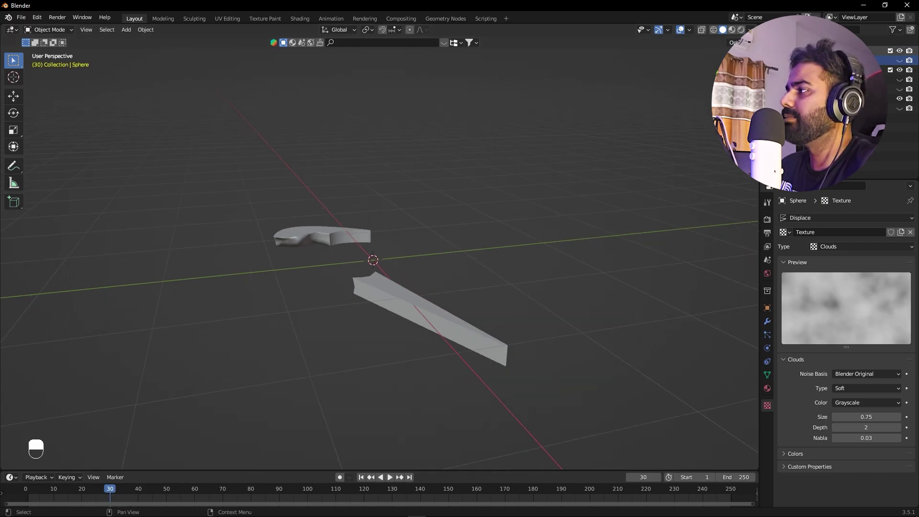
left_click(897, 61)
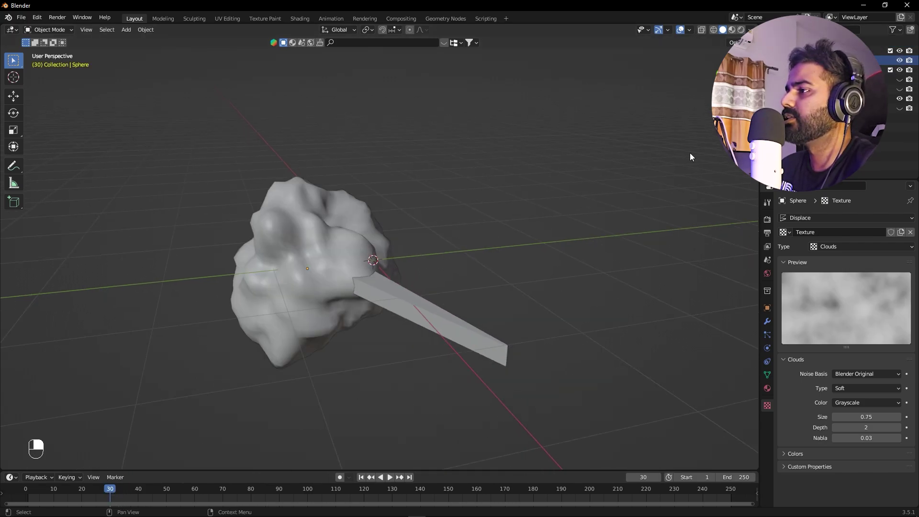
Step: Try rotating the displaced sphere about the global Z axis at frame 30, and undo the rotation
left_click_drag(352, 253, 377, 287, "alt")
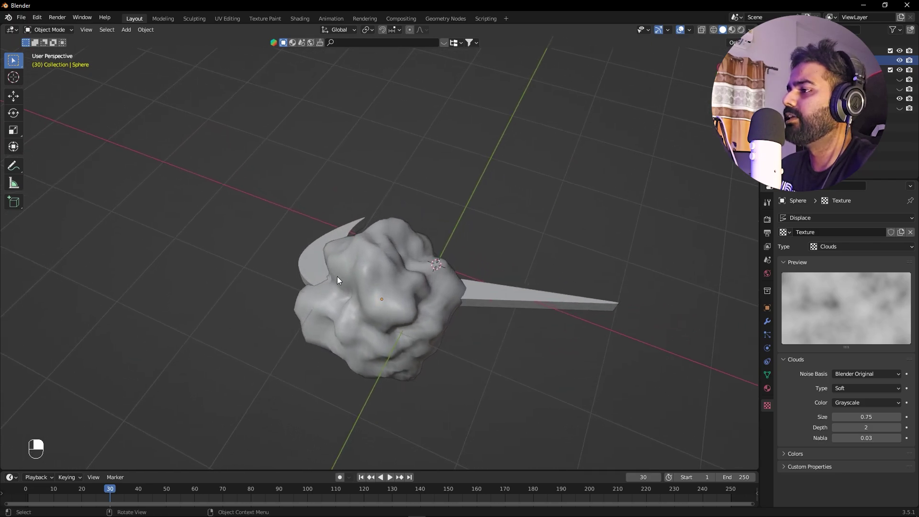
left_click(383, 291)
key("r")
key("z")
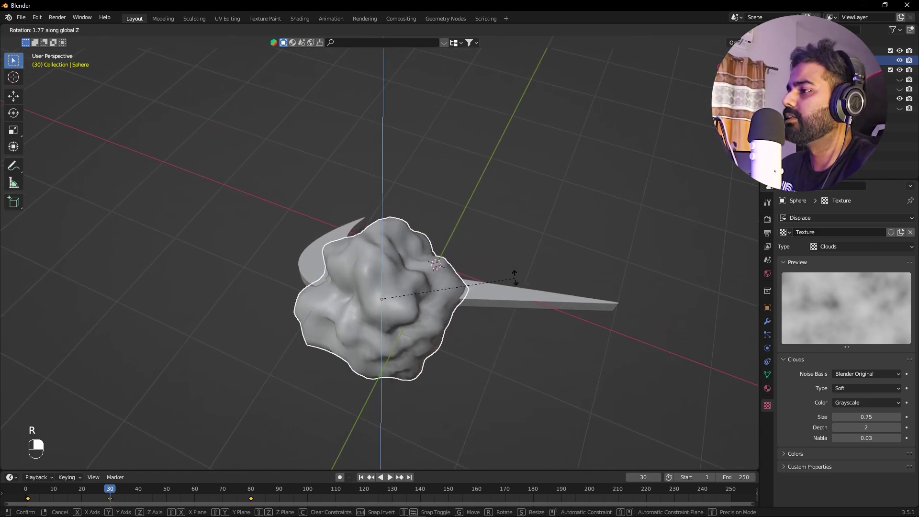
left_click(222, 169)
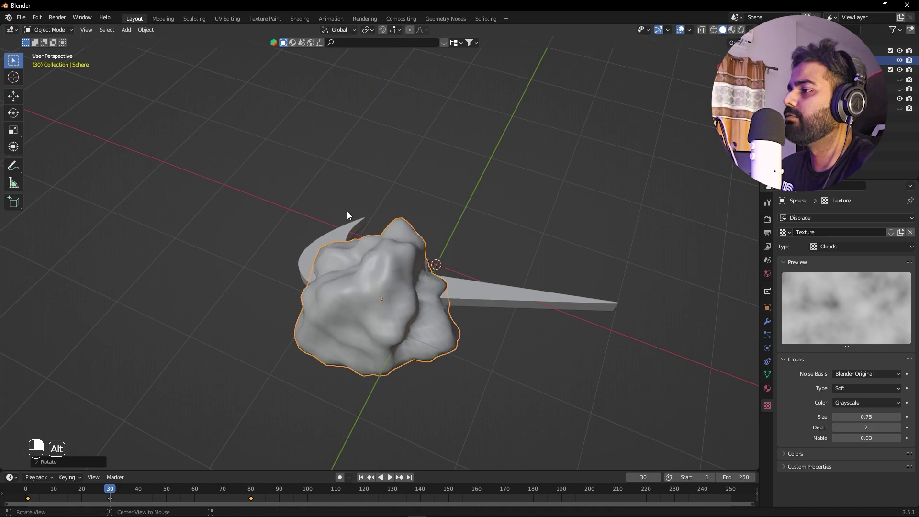
left_click_drag(346, 211, 437, 297, "alt+shift")
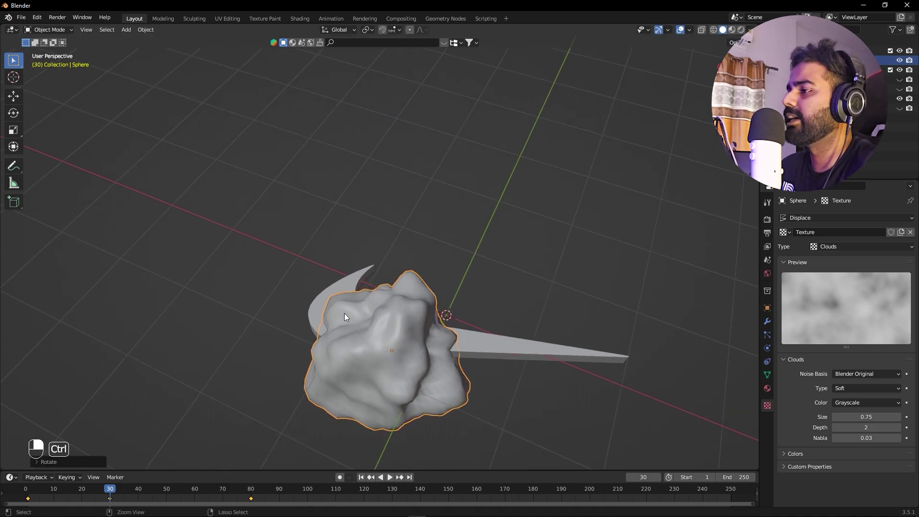
key("ctrl+z")
left_click_drag(566, 277, 543, 186, "alt+shift")
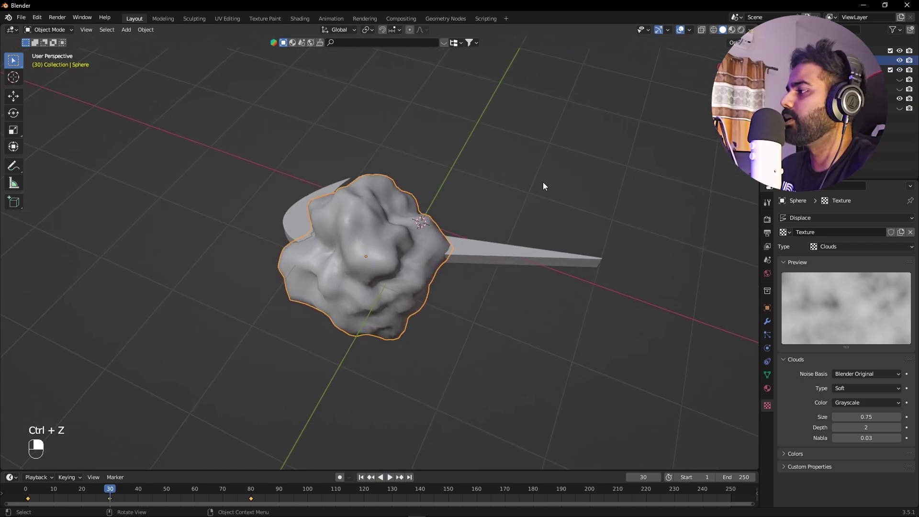
Step: Set the texture coordinates of the sphere's Displace modifier to Object
left_click(766, 322)
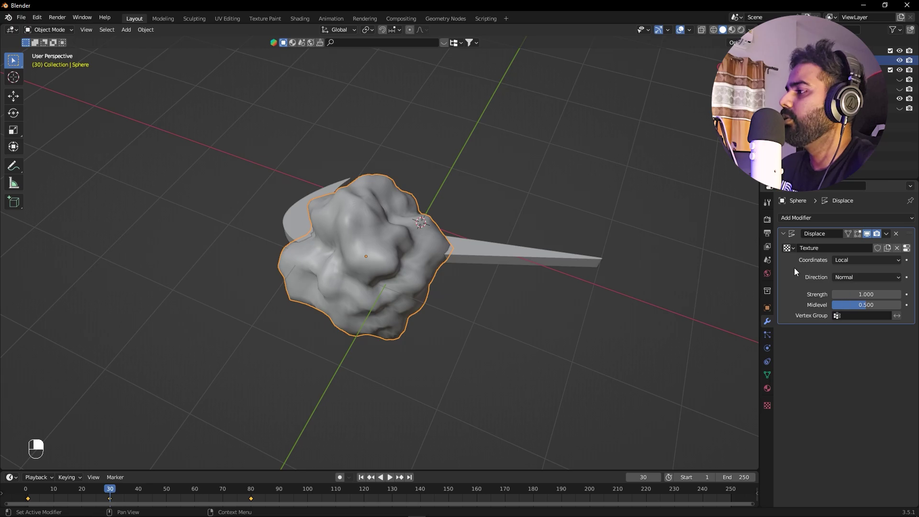
left_click(854, 260)
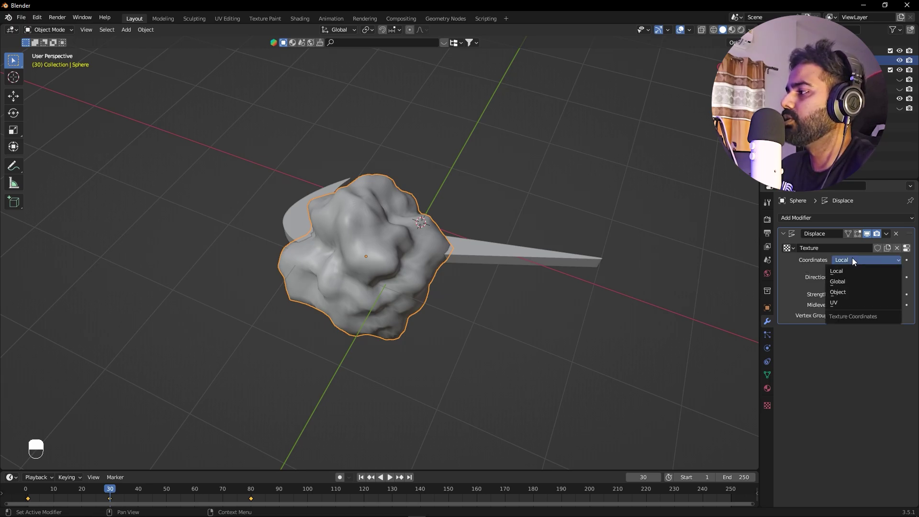
left_click(841, 292)
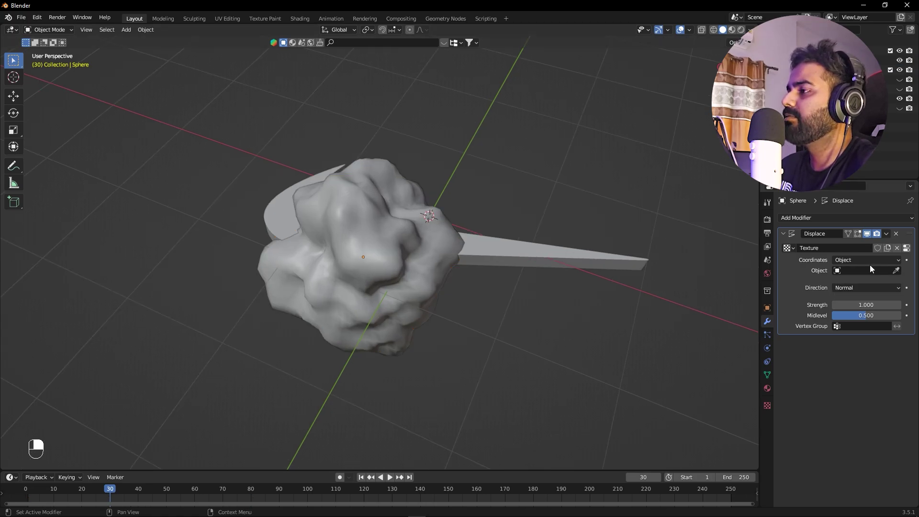
Step: Add a Plain Axes empty and move it along the Y axis to about -5.5 m, clear of the swoosh
scroll(511, 344, "down", 4)
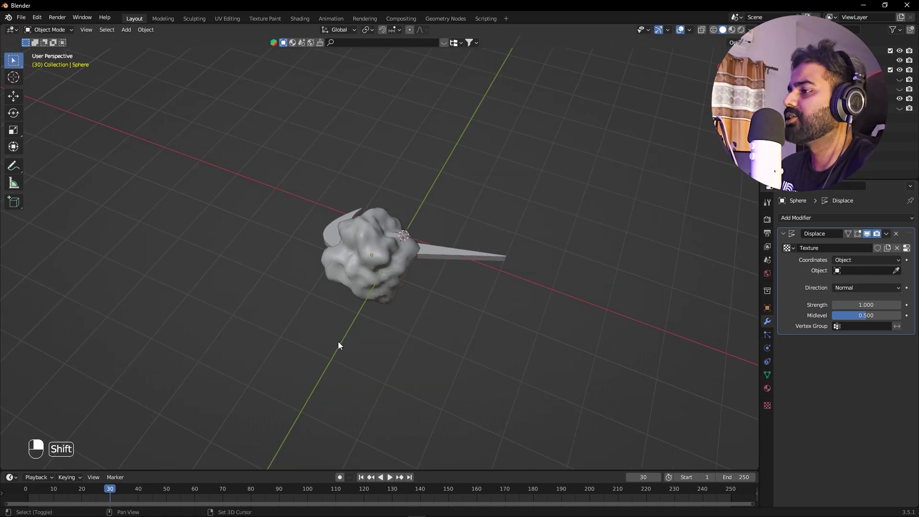
key("shift+a")
mouse_move(331, 419)
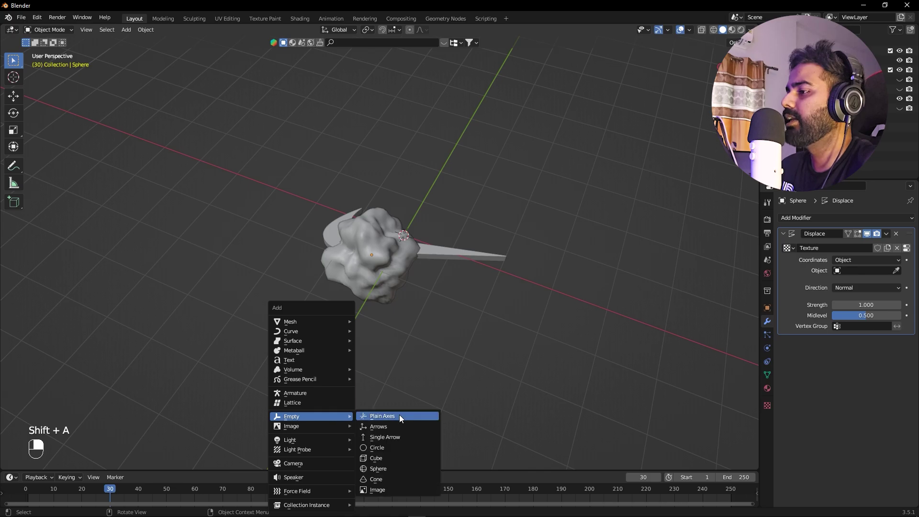
left_click(409, 412)
middle_click_drag(458, 374, 415, 361)
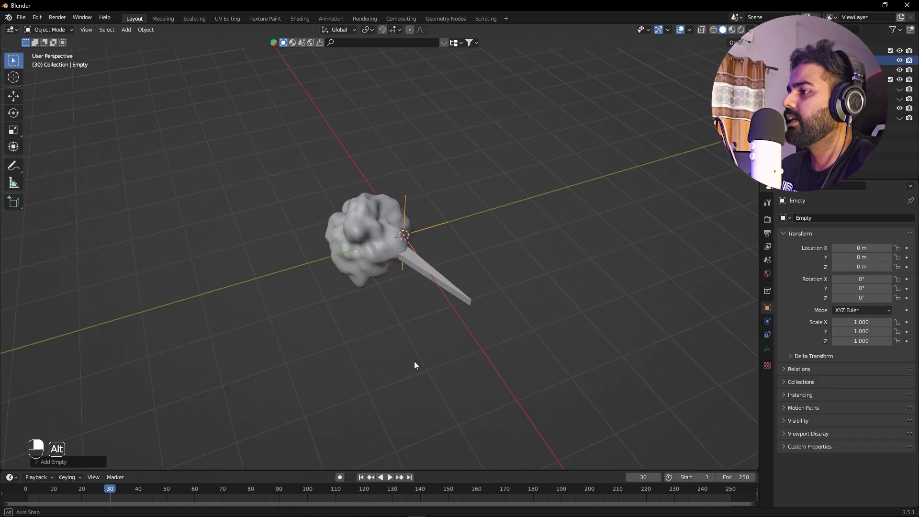
key("g")
key("y")
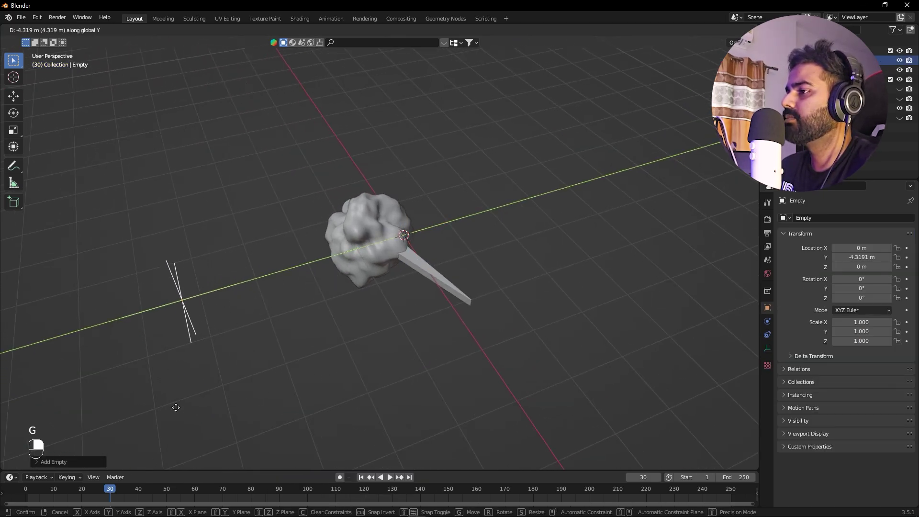
left_click(121, 417)
middle_click_drag(410, 367, 417, 340)
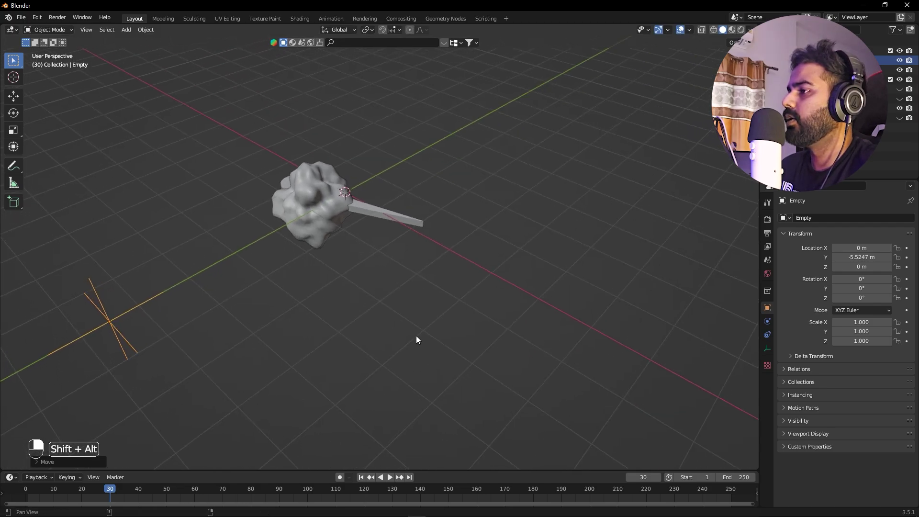
Step: Assign the Empty as the coordinate object of the sphere's Displace modifier
left_click(308, 188)
left_click(882, 274)
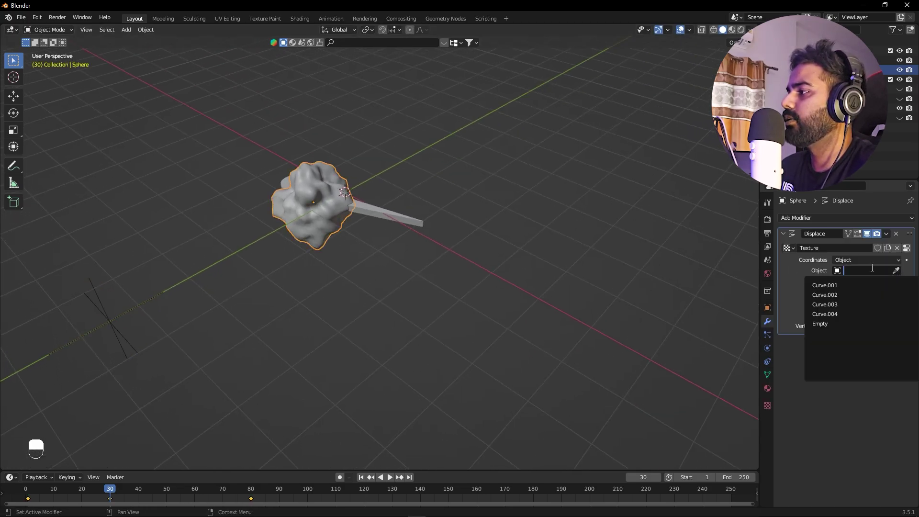
left_click(821, 324)
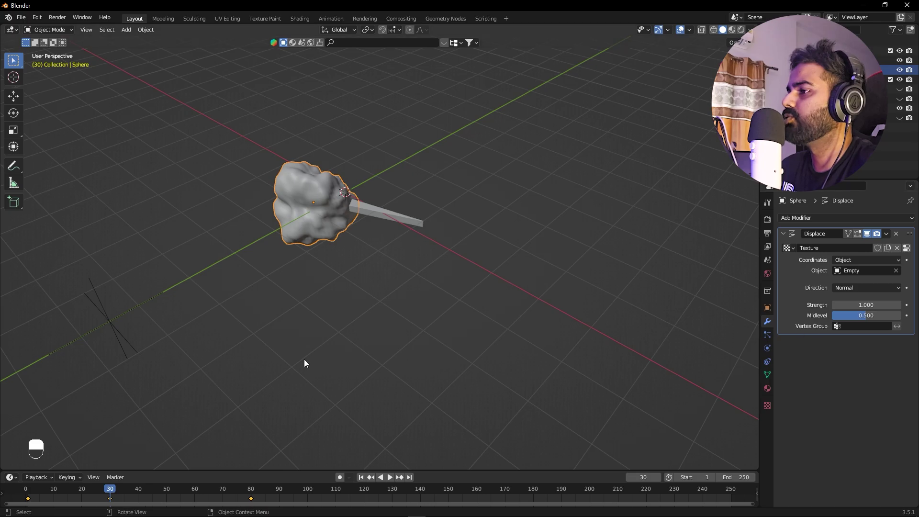
Step: Play the animation from the start to check how the sphere's displacement changes along its path, and return to frame 1
left_click_drag(113, 489, 31, 499)
key("space")
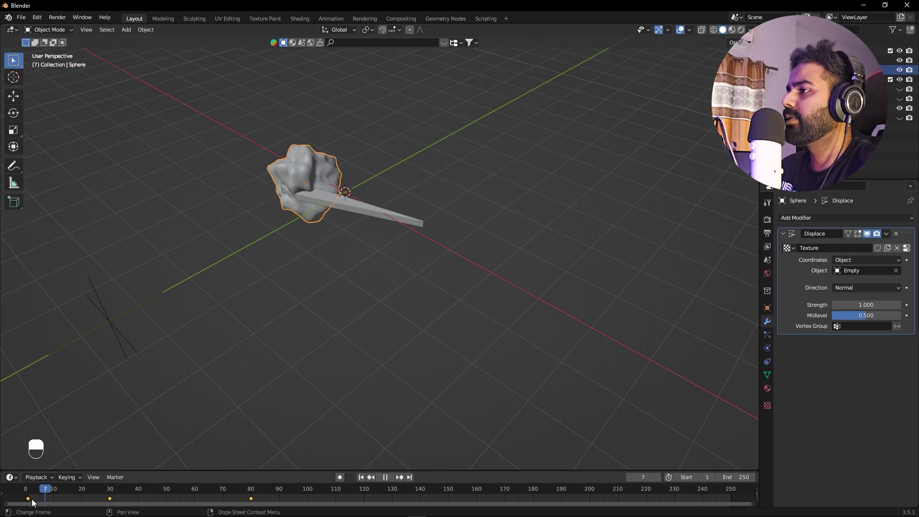
left_click_drag(288, 208, 389, 248, "alt+shift")
scroll(398, 222, "up", 4)
left_click_drag(451, 233, 395, 177, "alt+shift")
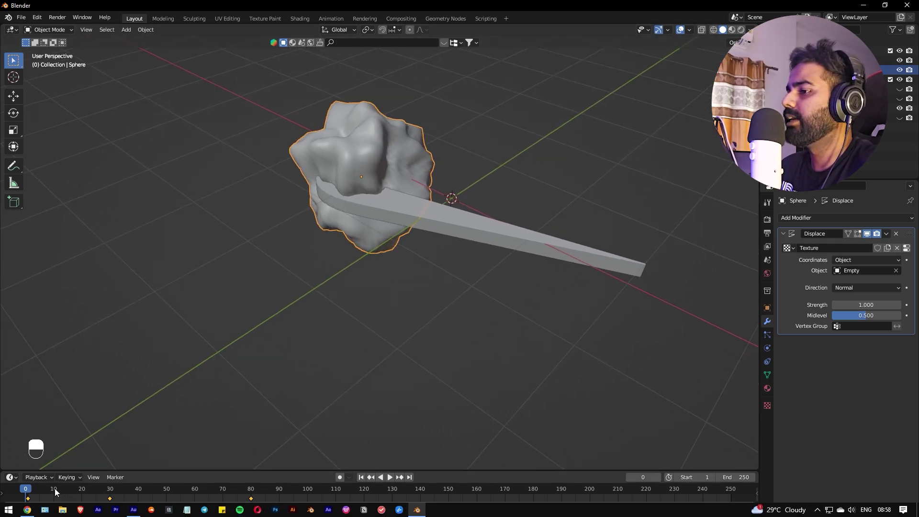
left_click_drag(55, 490, 50, 489)
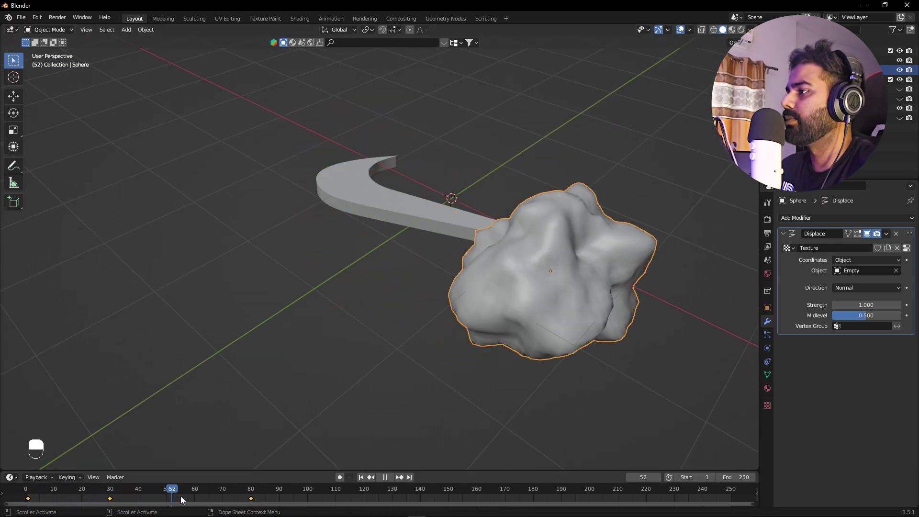
left_click_drag(229, 499, 29, 500)
key("Escape")
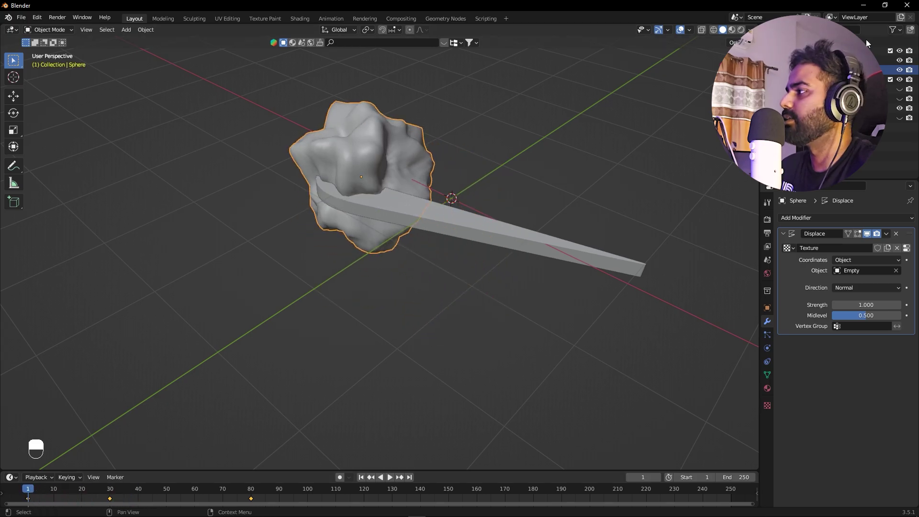
Step: Hide the sphere and play the animation from a closer view, stopping it at frame 36 to inspect the swoosh's cut edge
left_click(900, 70)
scroll(359, 123, "up", 3)
middle_click_drag(372, 225, 403, 303, "shift")
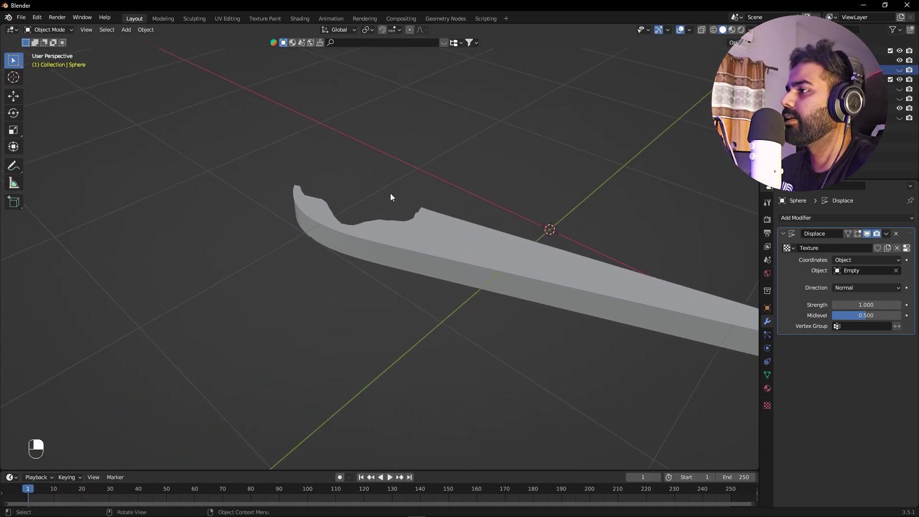
key("space")
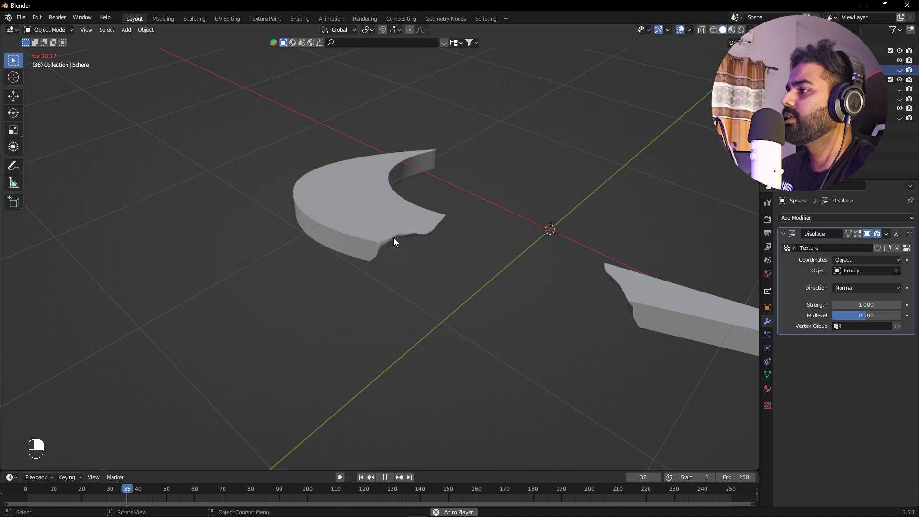
key("space")
left_click_drag(421, 271, 441, 260, "alt")
left_click_drag(490, 287, 475, 263, "alt+shift")
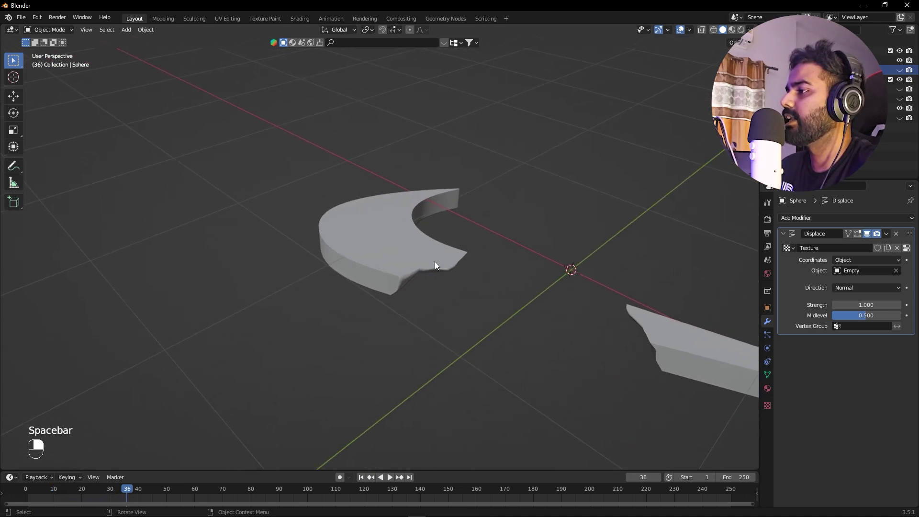
Step: Select the swoosh and examine its cut edge up close around frames 35 to 43, ending on frame 35
left_click(435, 261)
key("KP_Decimal")
scroll(435, 261, "up", 3)
left_click_drag(244, 217, 370, 207, "alt+shift")
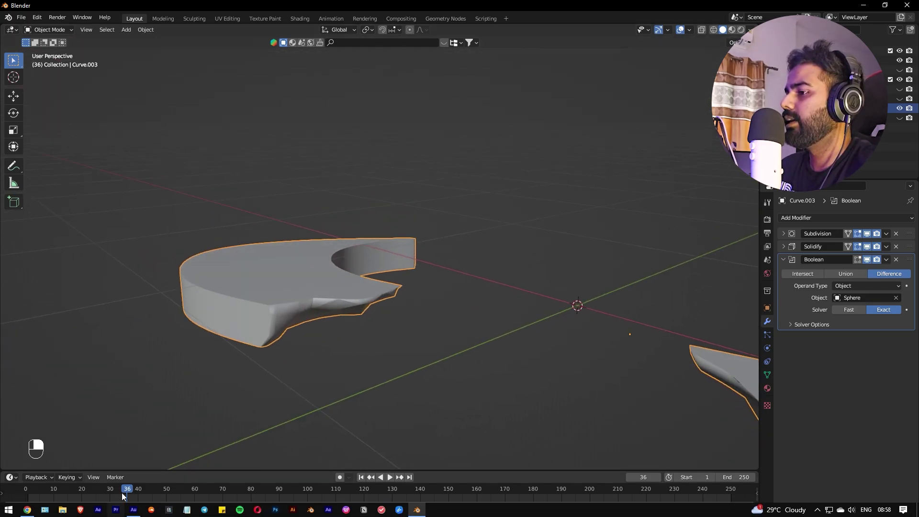
key("space")
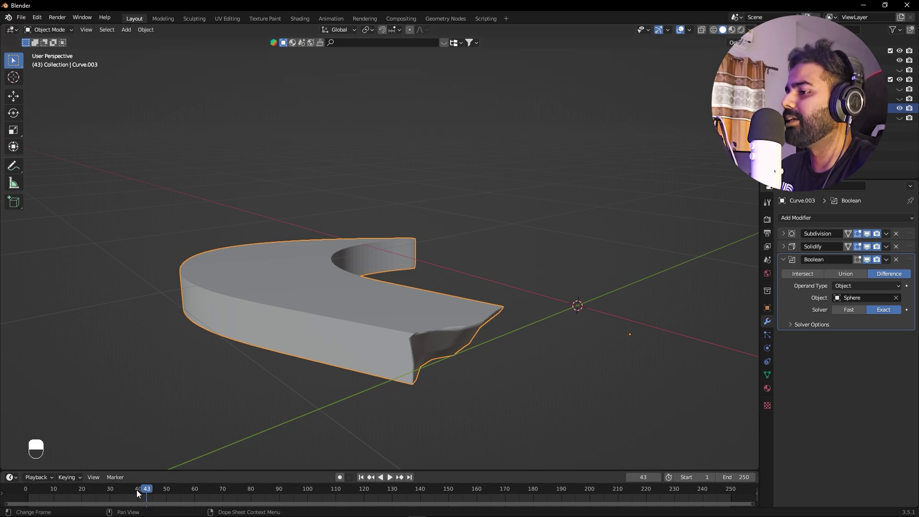
mouse_move(136, 493)
left_mouse_down()
mouse_move(116, 498)
mouse_move(124, 493)
left_mouse_up()
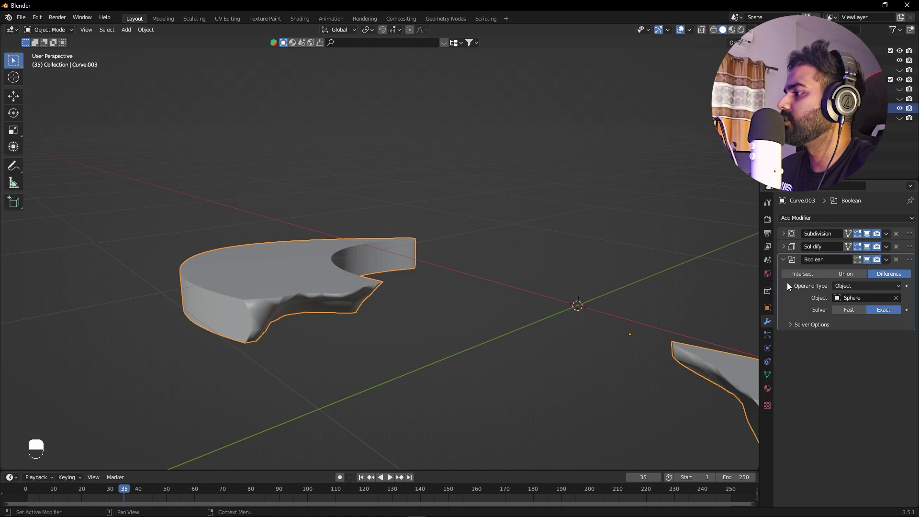
Step: Try a different strength in the sphere's Displace modifier and undo the change
left_click(814, 69)
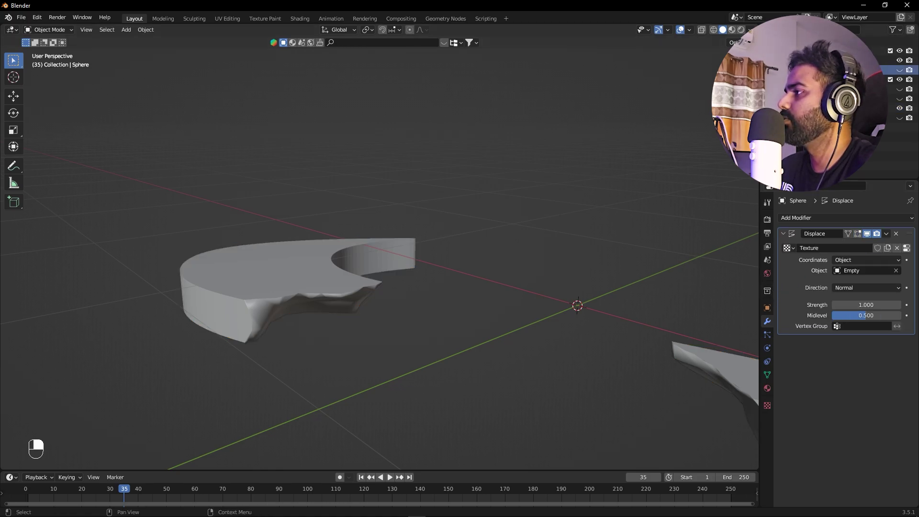
mouse_move(856, 308)
left_mouse_down()
mouse_move(895, 308)
mouse_move(844, 308)
mouse_move(871, 308)
mouse_move(861, 308)
left_mouse_up()
key("ctrl+z")
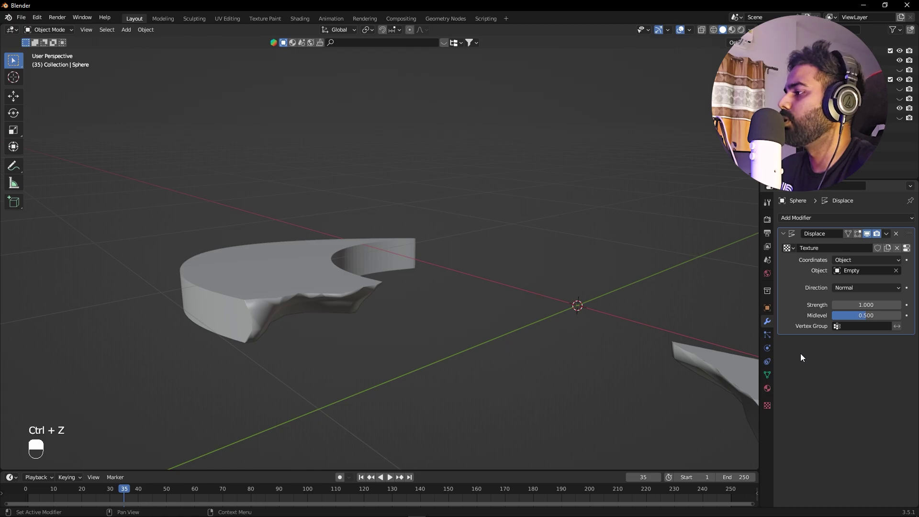
Step: Try a Clouds texture size of 0.06 and a larger size on the sphere's displacement, and undo both changes
left_click(767, 405)
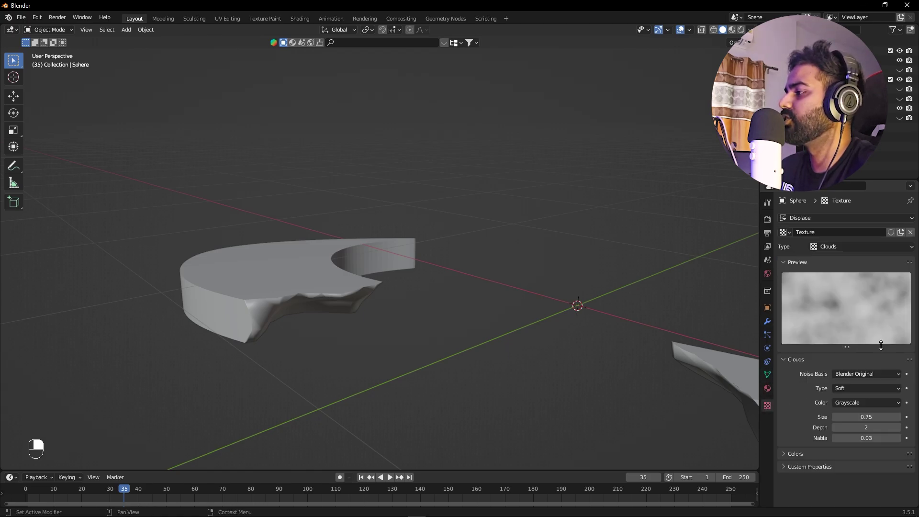
left_click_drag(866, 416, 823, 416)
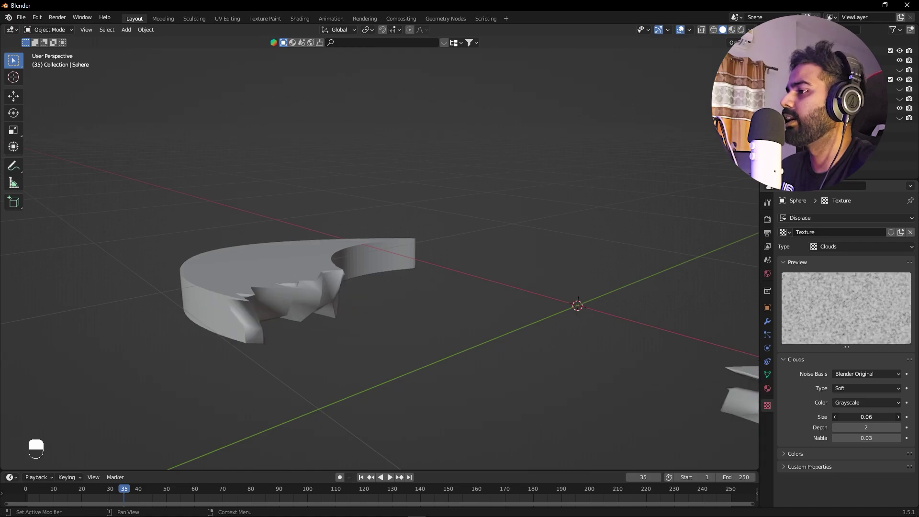
middle_click_drag(430, 312, 400, 239, "alt")
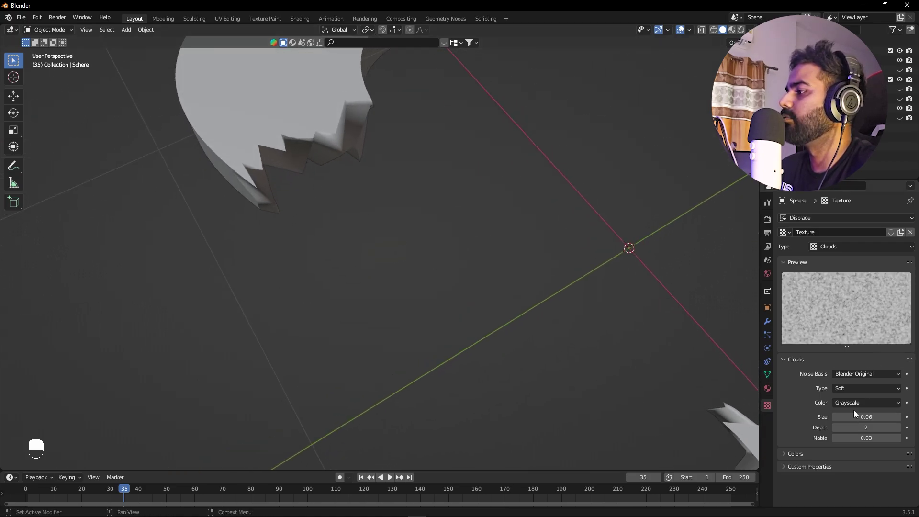
left_click_drag(865, 417, 900, 417)
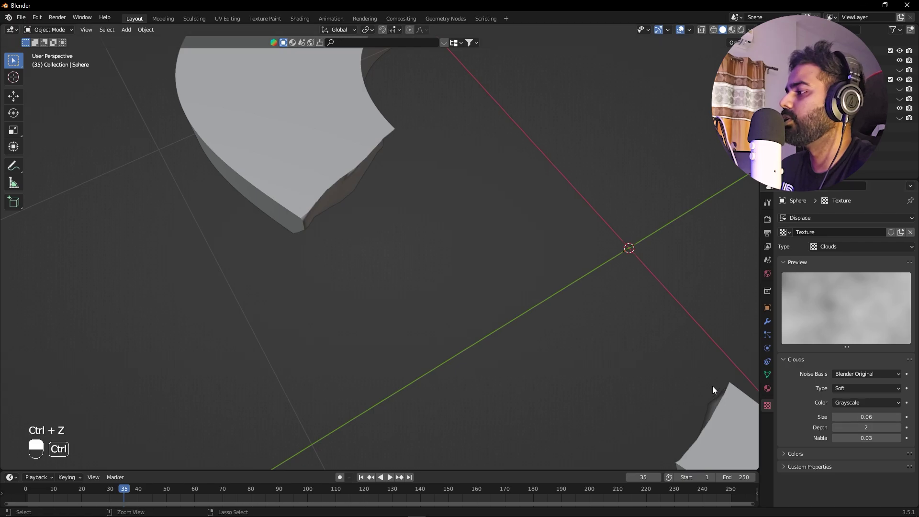
key("ctrl+z")
middle_click_drag(518, 303, 506, 342)
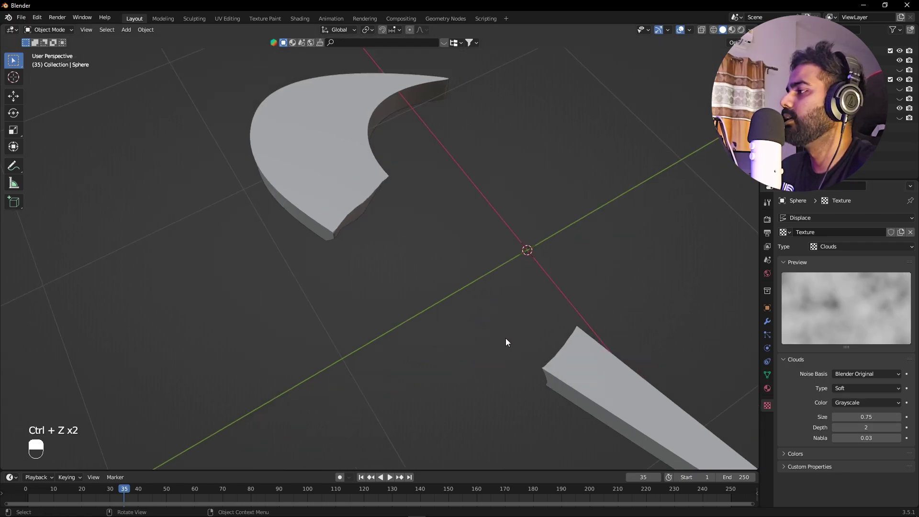
scroll(453, 282, "down", 2, "alt")
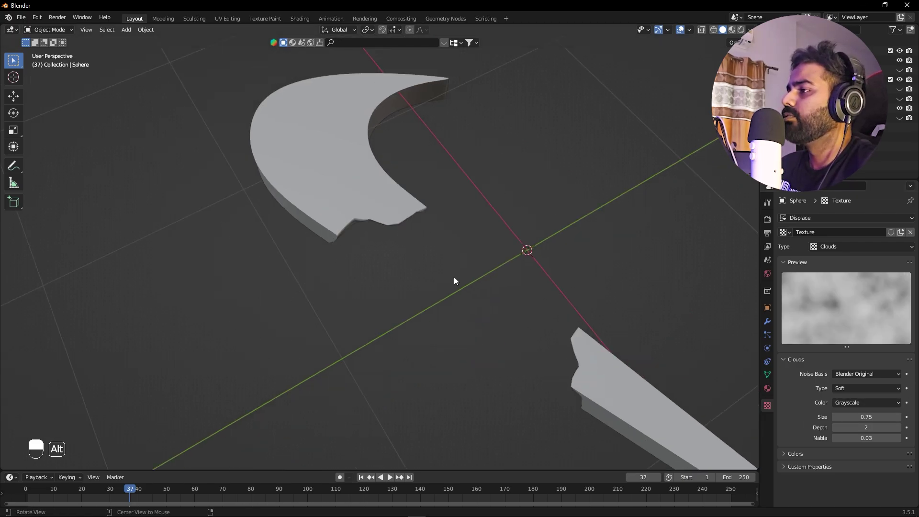
Step: Return to frame 0 and add a camera to the scene
left_click_drag(103, 495, 19, 494)
middle_click_drag(285, 362, 308, 298, "shift")
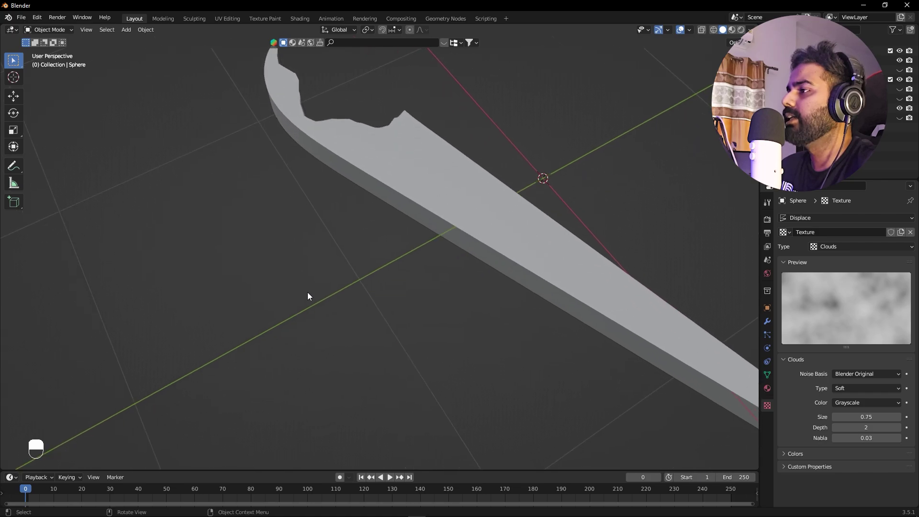
scroll(318, 311, "down", 4)
key("shift+a")
mouse_move(329, 323)
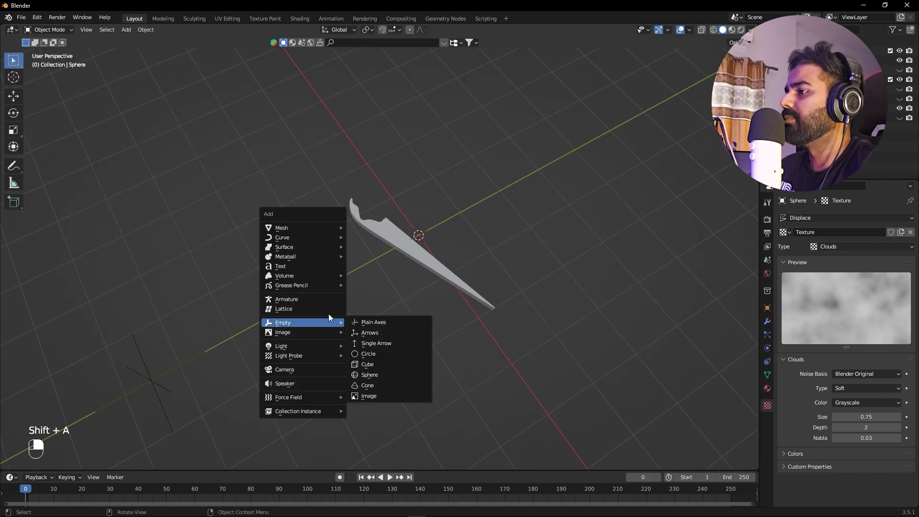
left_click(293, 367)
Step: Frame the swoosh's curved end at a low angle and align the camera to this view
scroll(368, 229, "up", 6)
middle_click_drag(366, 188, 482, 280, "shift")
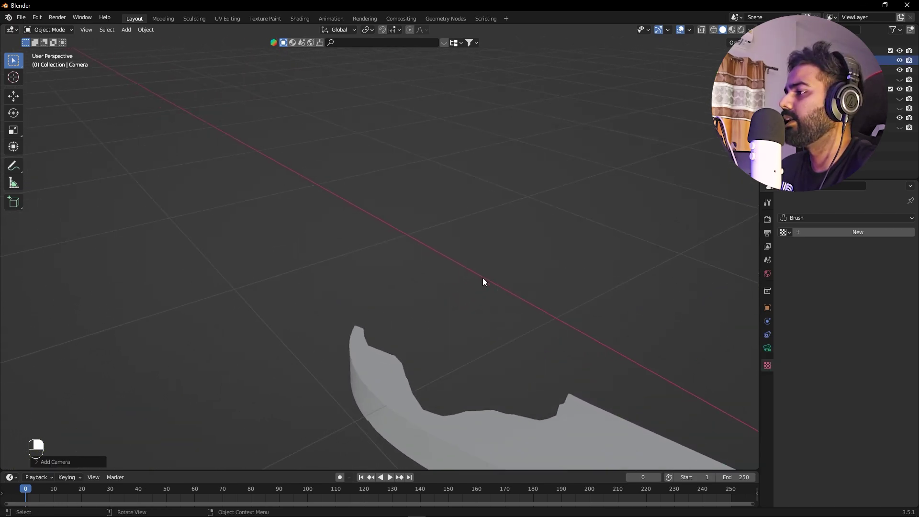
left_click_drag(514, 304, 468, 254, "alt+shift")
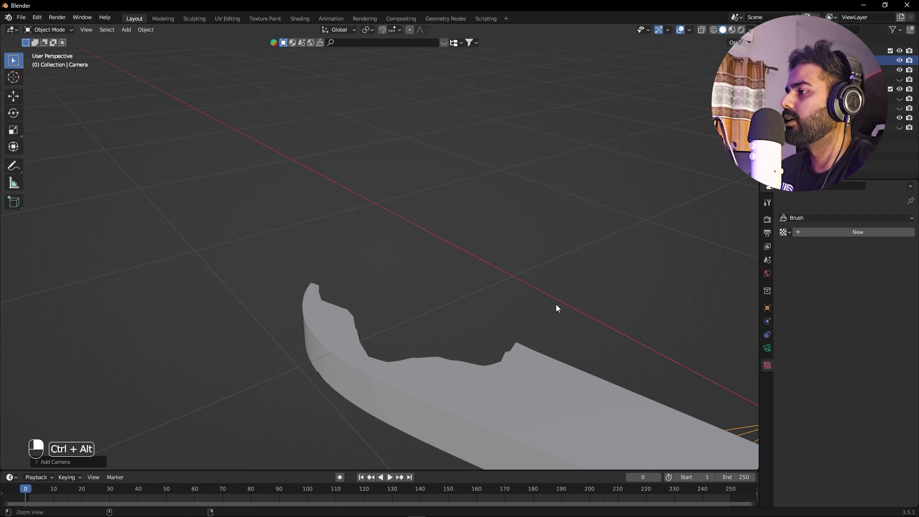
key("ctrl+alt+KP_0")
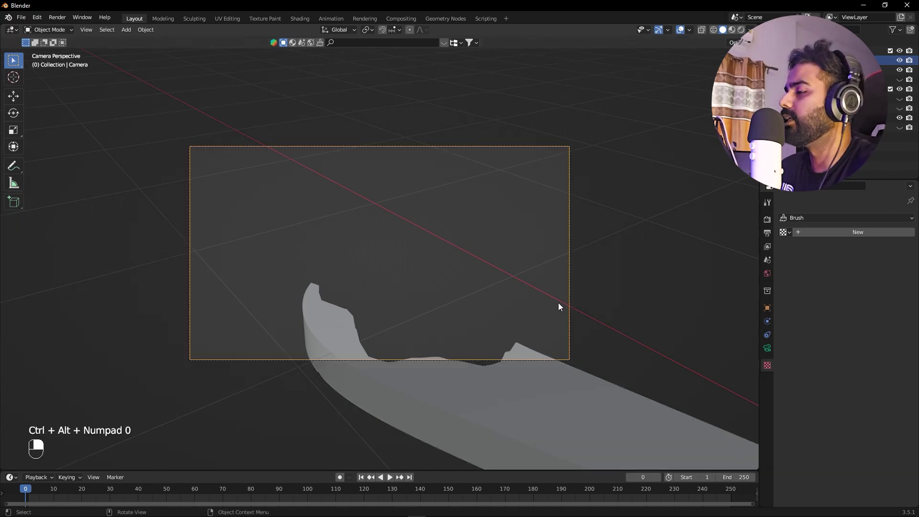
Step: Lock the camera to the view so that navigating moves the camera
key("n")
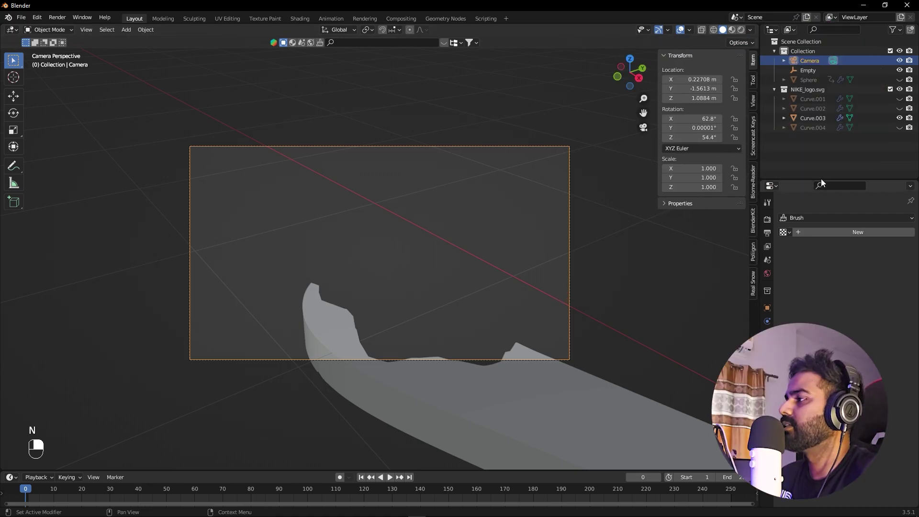
left_click(753, 103)
left_click(698, 174)
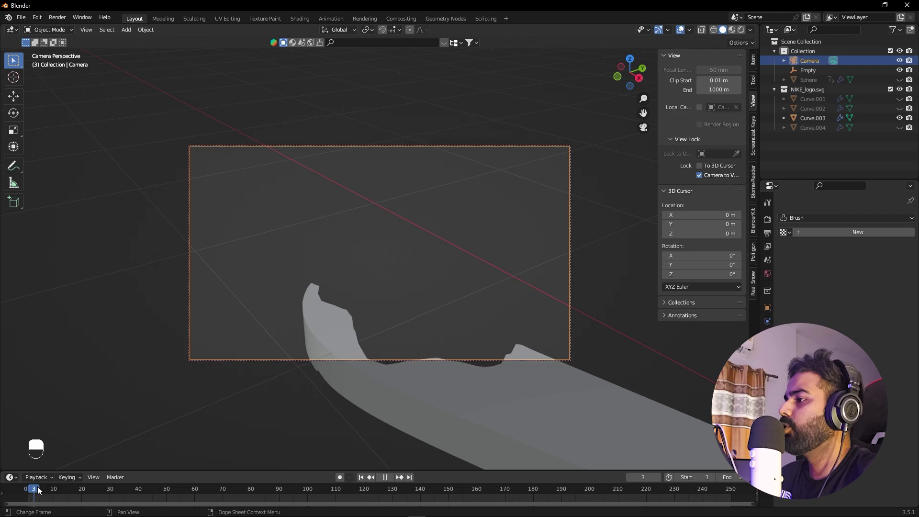
Step: At frame 21, reframe the camera on the first swoosh fragments and insert a Location & Rotation keyframe
left_click_drag(37, 486, 90, 491)
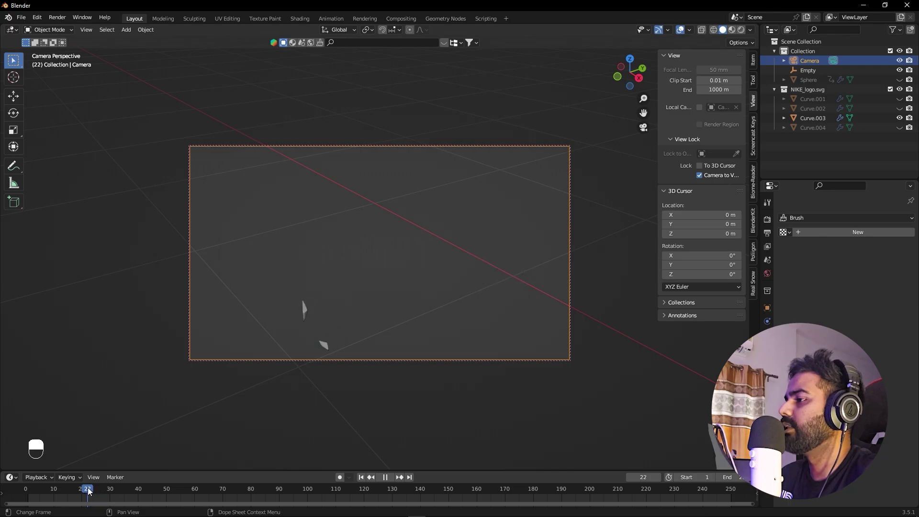
left_click_drag(442, 287, 448, 243, "alt+shift")
scroll(440, 255, "up", 2)
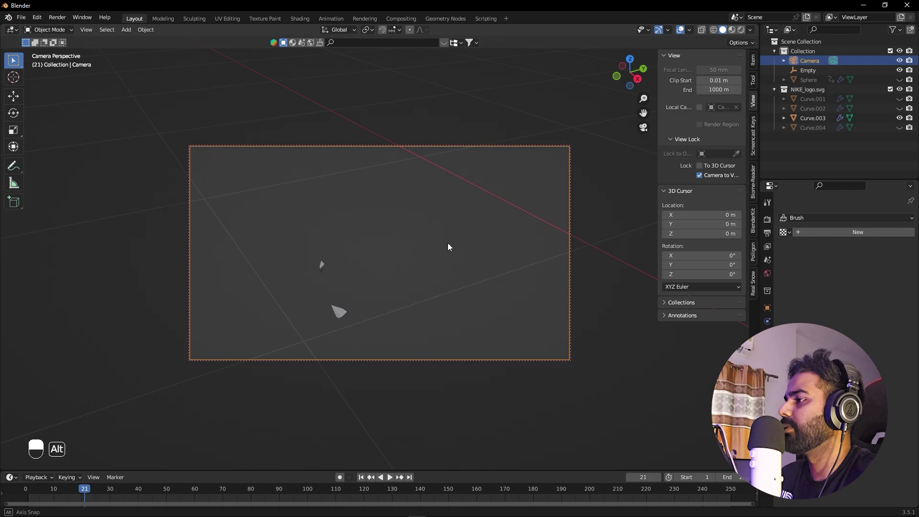
middle_click_drag(448, 247, 440, 301, "alt")
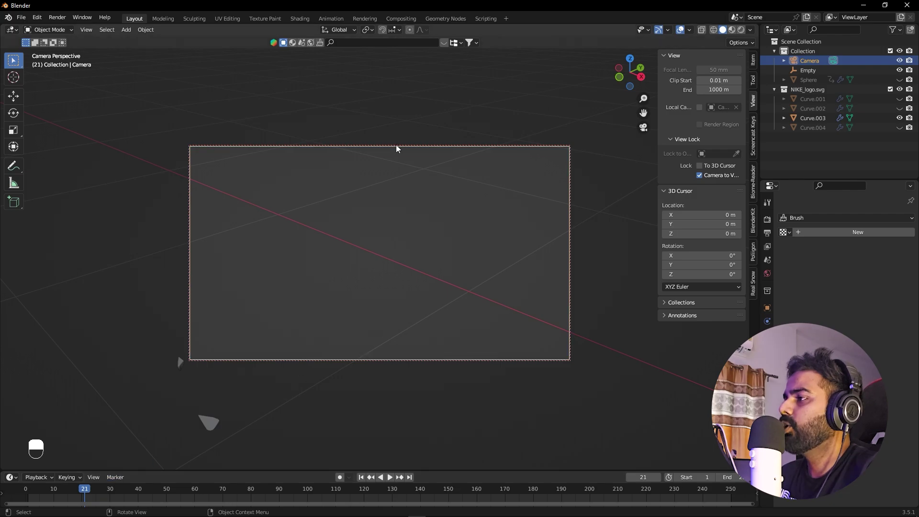
key("i")
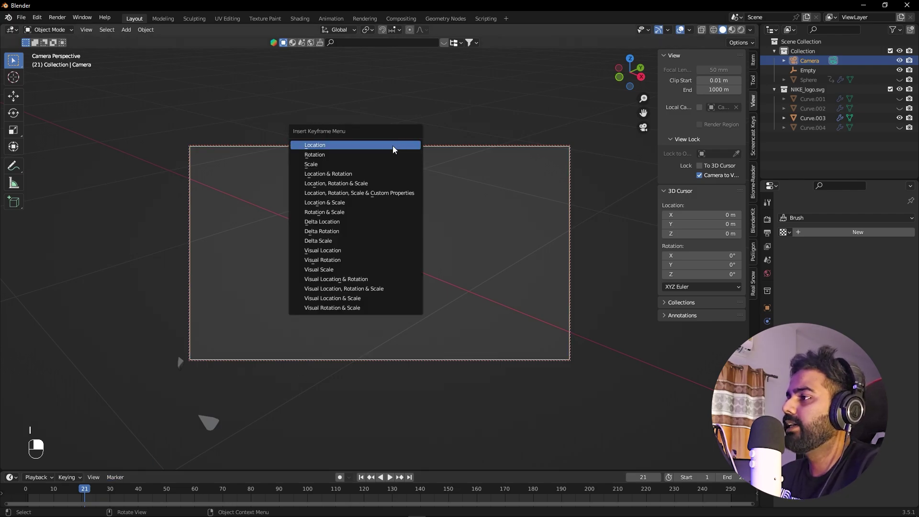
left_click(341, 177)
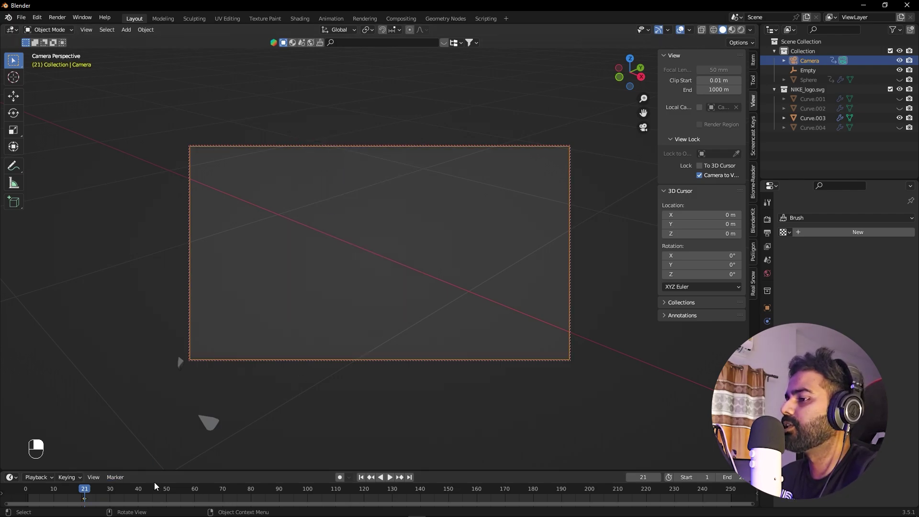
Step: At frame 62, pull the camera back to show the swoosh's length and insert a Location & Rotation keyframe
key("space")
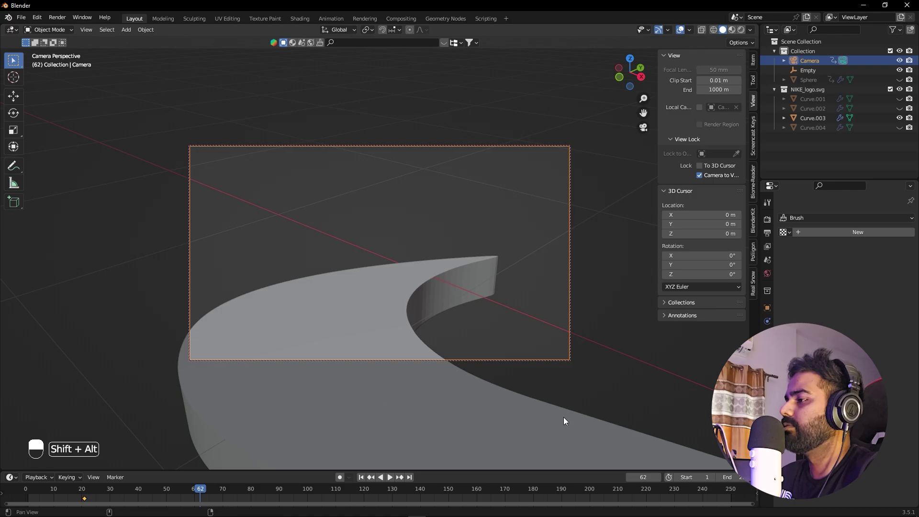
middle_click_drag(564, 417, 330, 265, "shift")
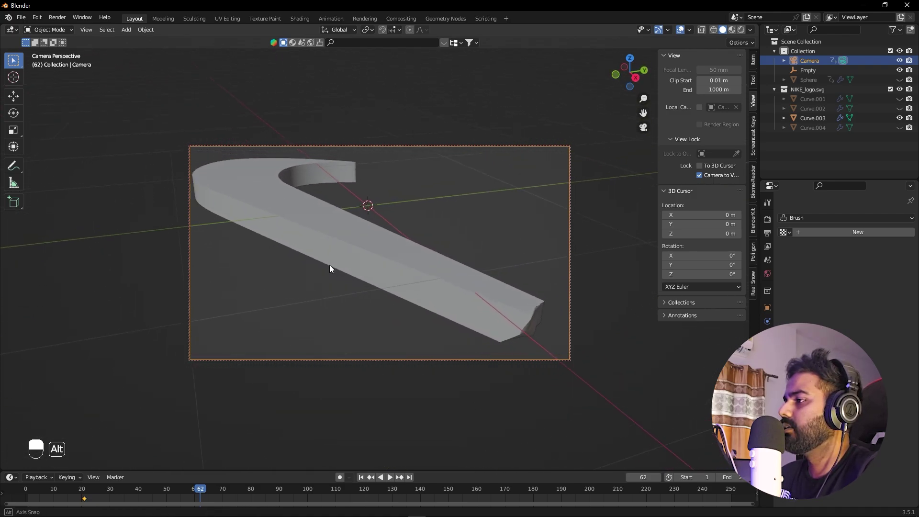
left_click_drag(329, 265, 292, 244, "alt")
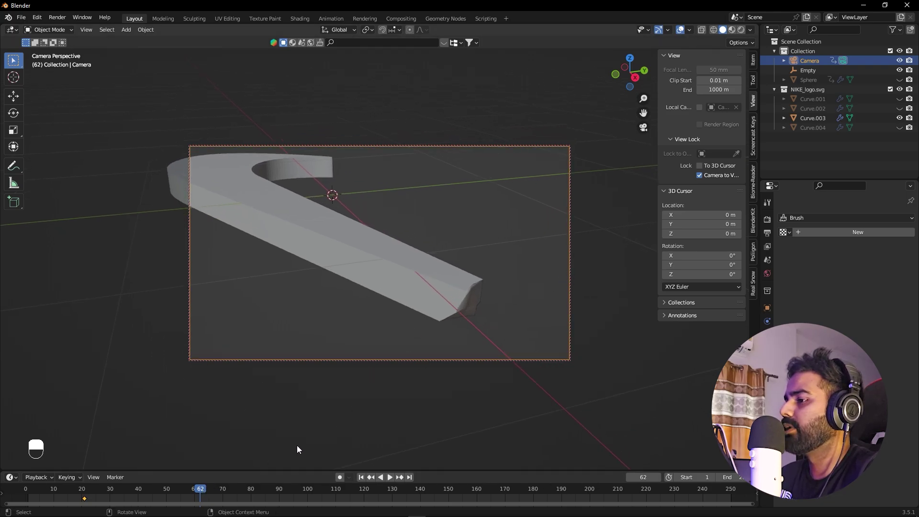
key("i")
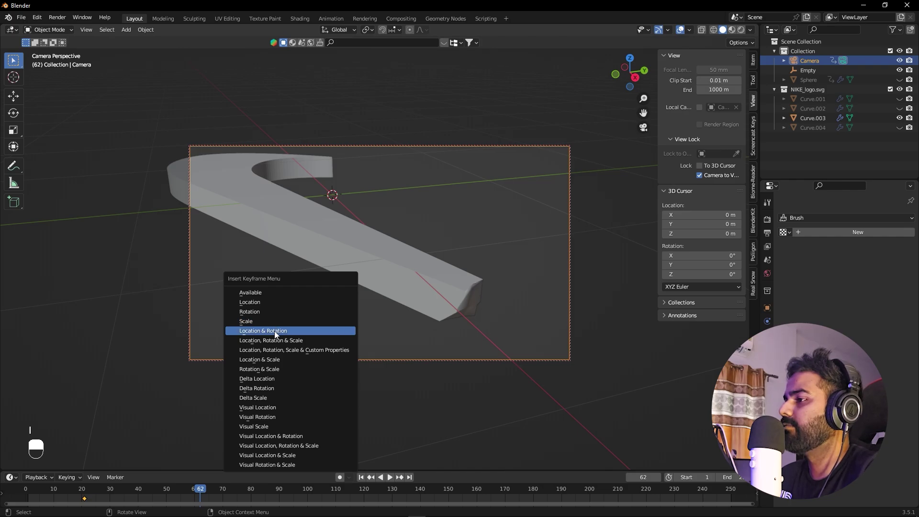
left_click(274, 331)
Step: Check the camera move around frame 32, then shift the camera's framing at frame 21 and keyframe it again
left_click_drag(200, 496, 117, 491)
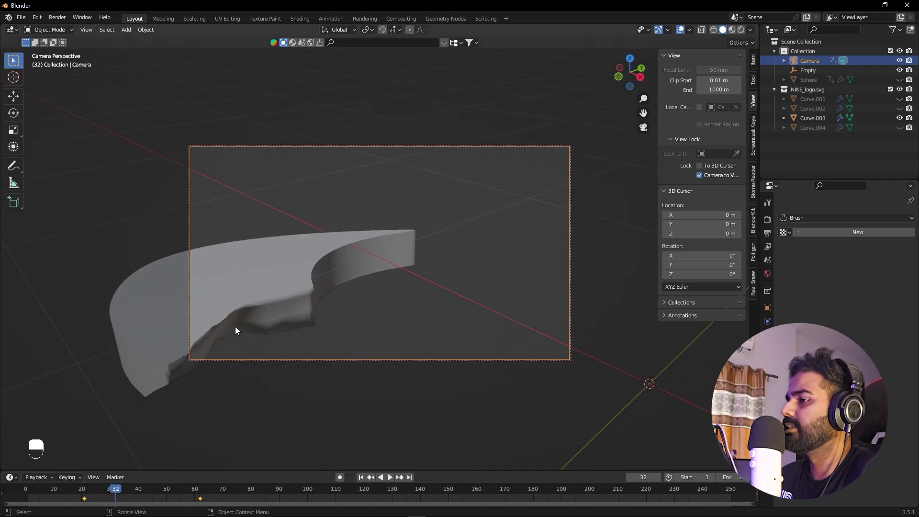
left_click_drag(116, 489, 84, 489)
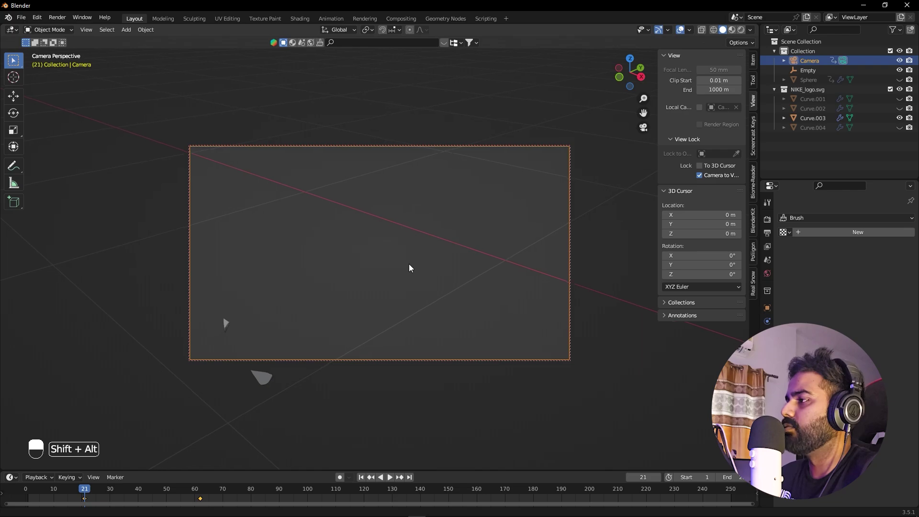
middle_click_drag(409, 264, 402, 258, "shift")
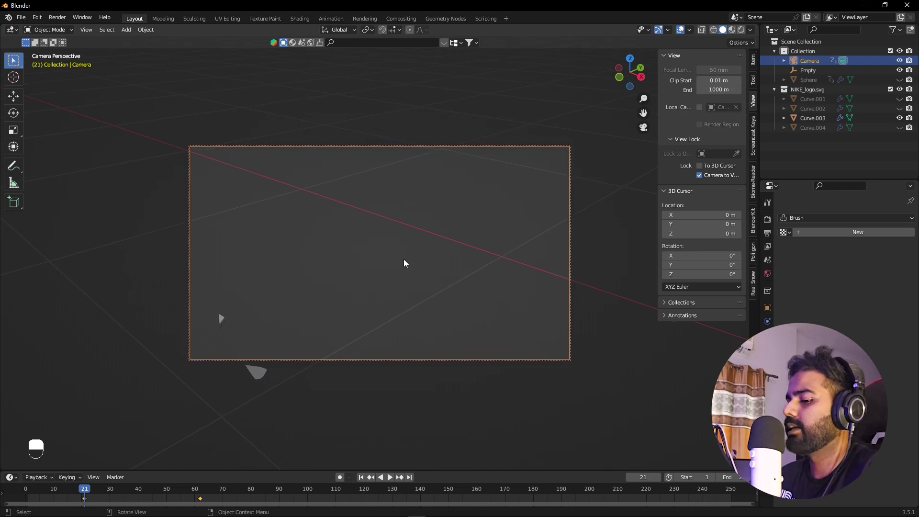
key("i")
left_click(329, 259)
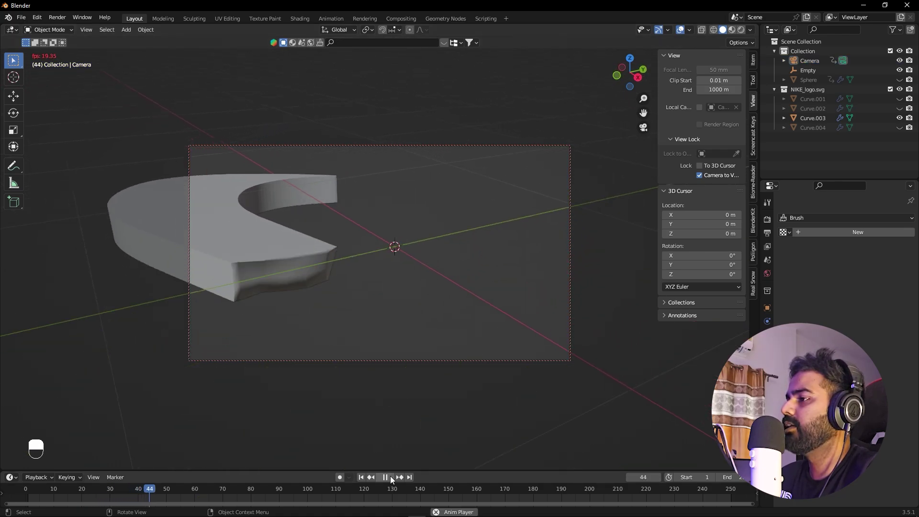
Step: Review the camera animation and move the camera's second keyframe to frame 80
key("space")
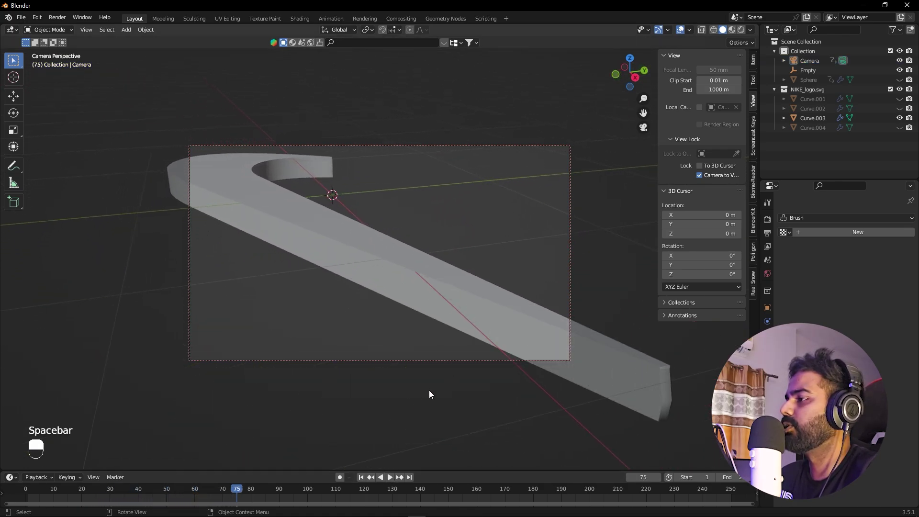
left_click(307, 362)
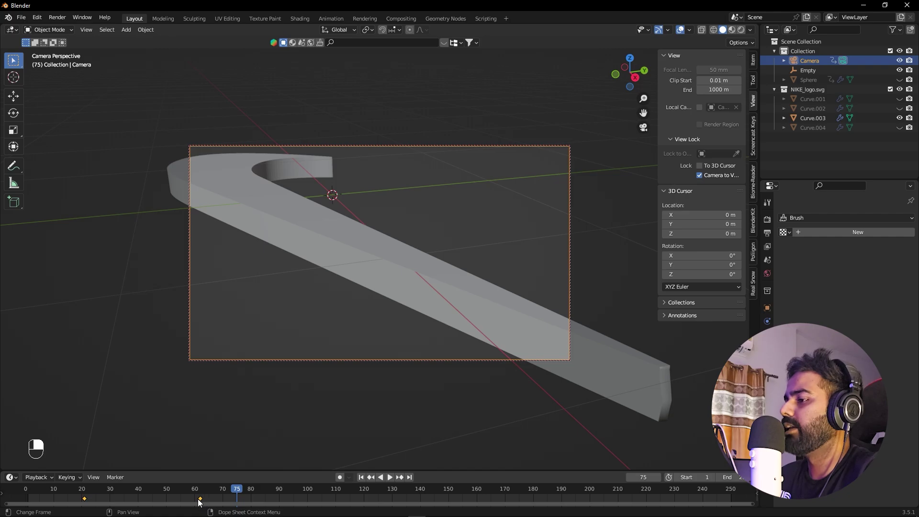
key("ctrl+z")
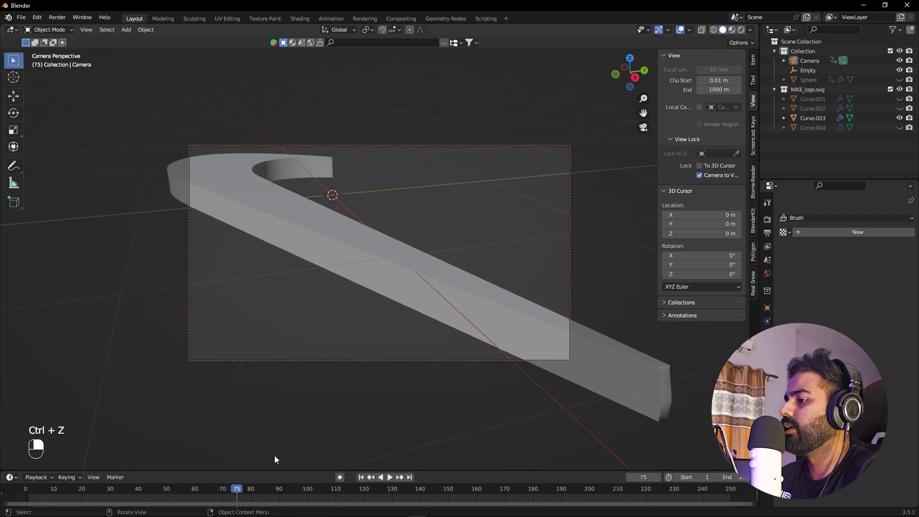
left_click_drag(245, 490, 248, 497)
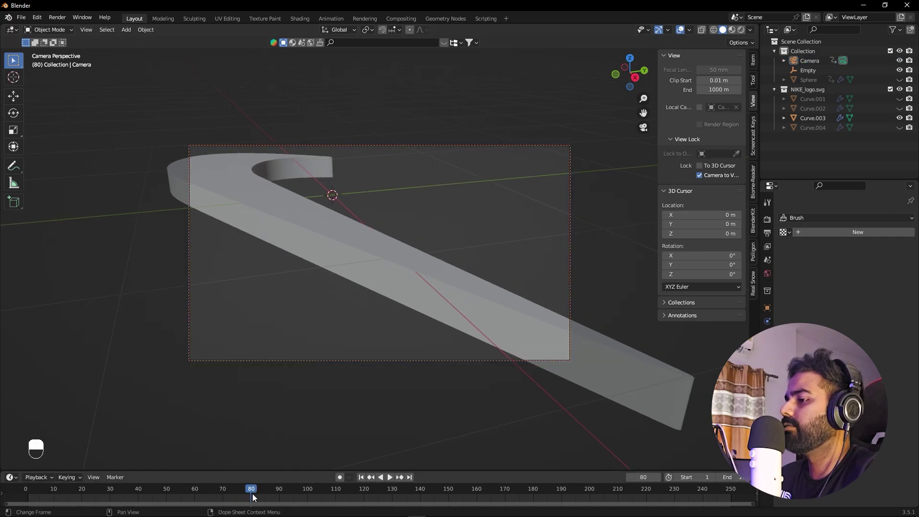
left_click(338, 361)
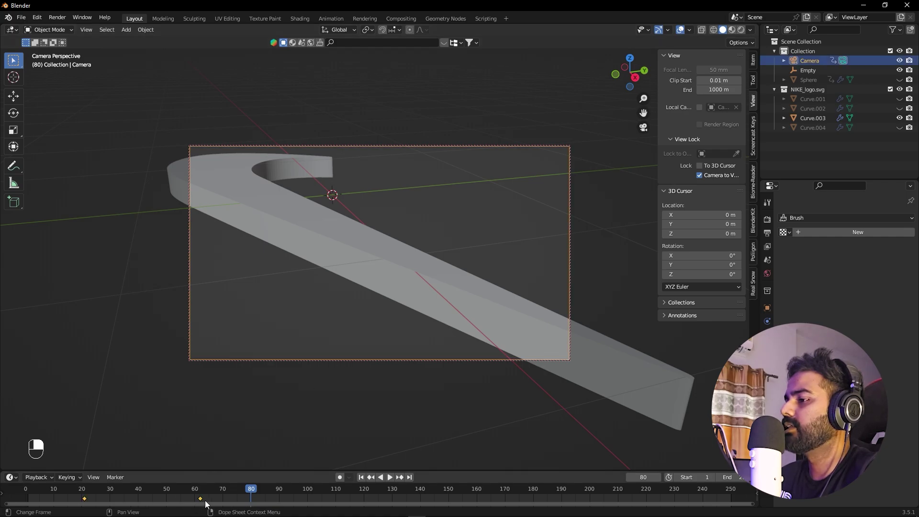
left_click_drag(200, 501, 251, 503)
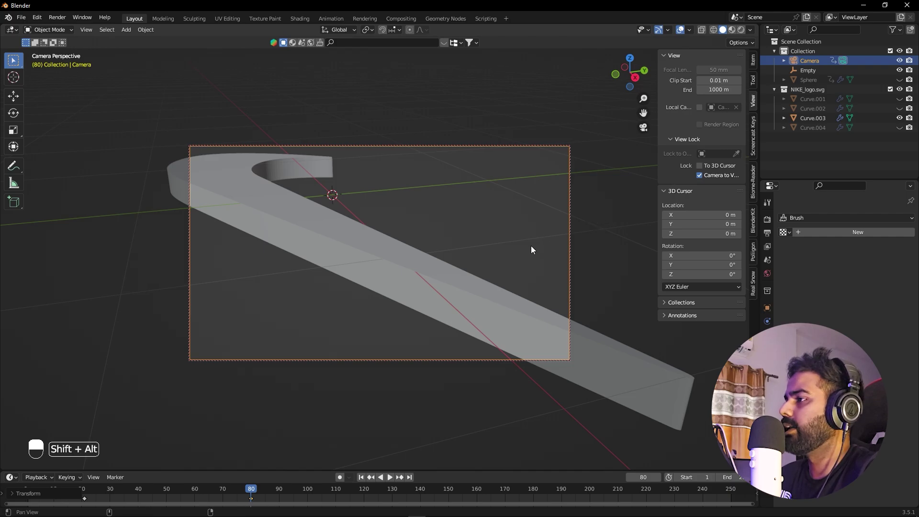
Step: Reframe the camera at frame 80 so the whole swoosh fits inside the frame, and keyframe it again
left_click_drag(531, 245, 409, 206, "alt+shift")
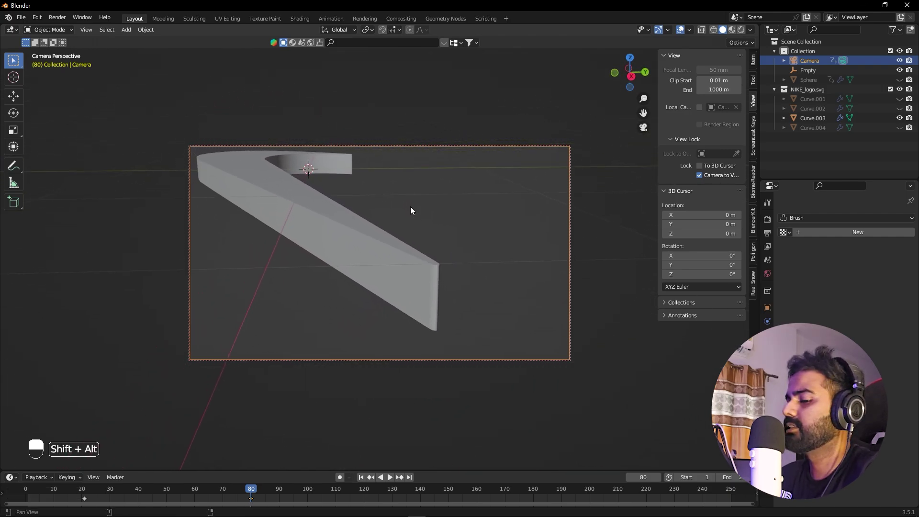
key("i")
left_click(362, 204)
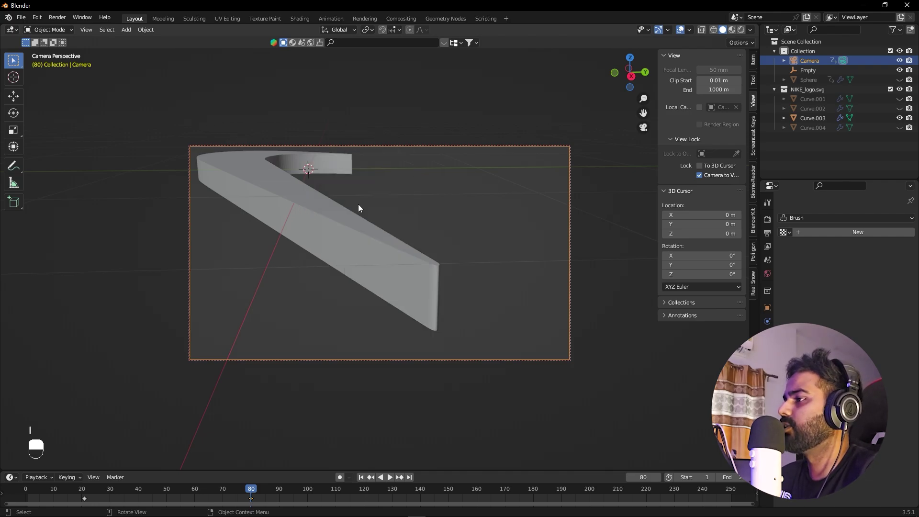
Step: Scrub back to frame 31 and set both camera keyframes to Linear interpolation
left_click_drag(252, 489, 113, 497)
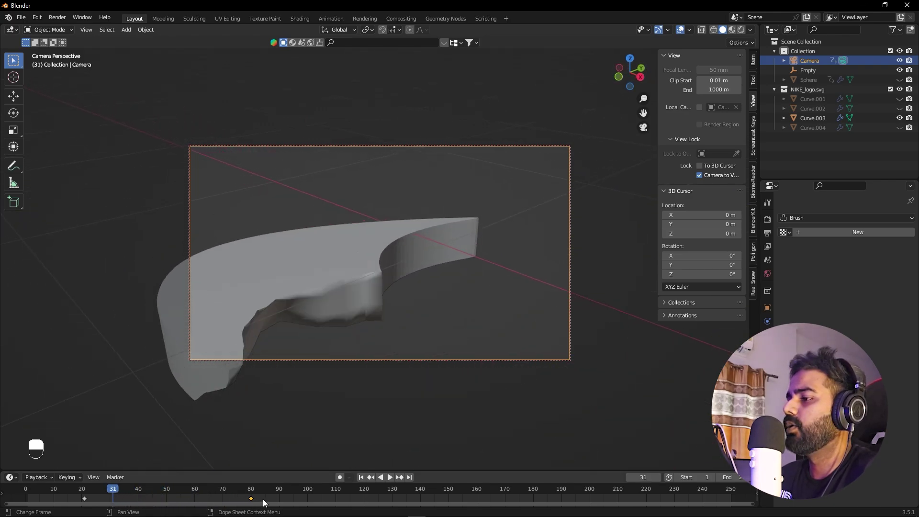
left_click_drag(263, 502, 41, 502)
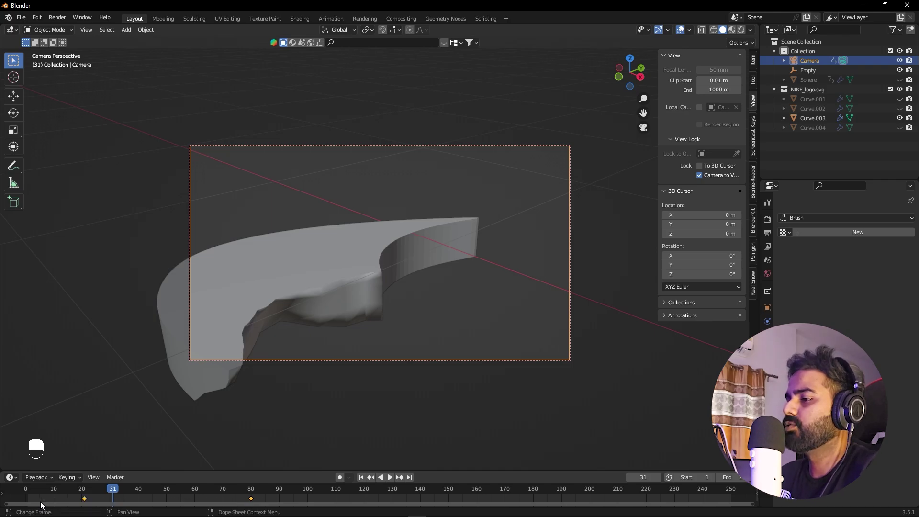
key("t")
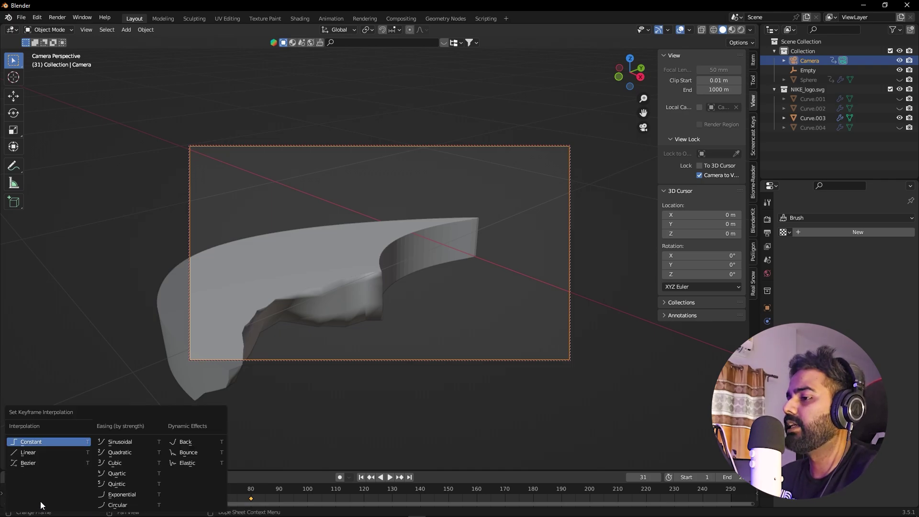
left_click(25, 454)
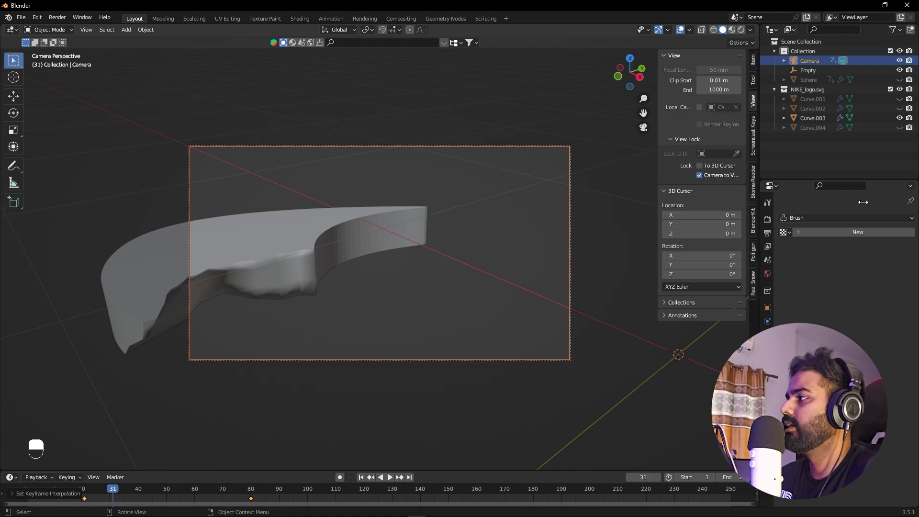
Step: Unhide the sphere, set all its keyframes to Linear interpolation, and hide it again
left_click(811, 79)
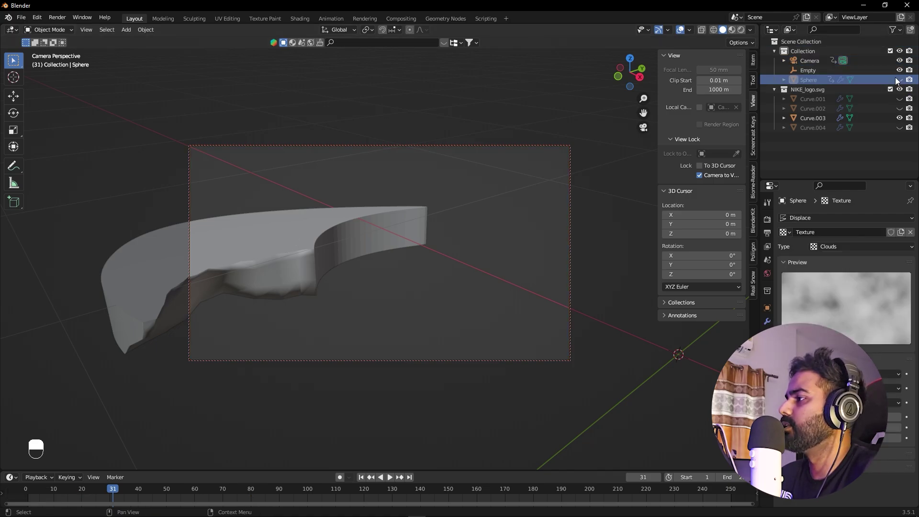
left_click(900, 79)
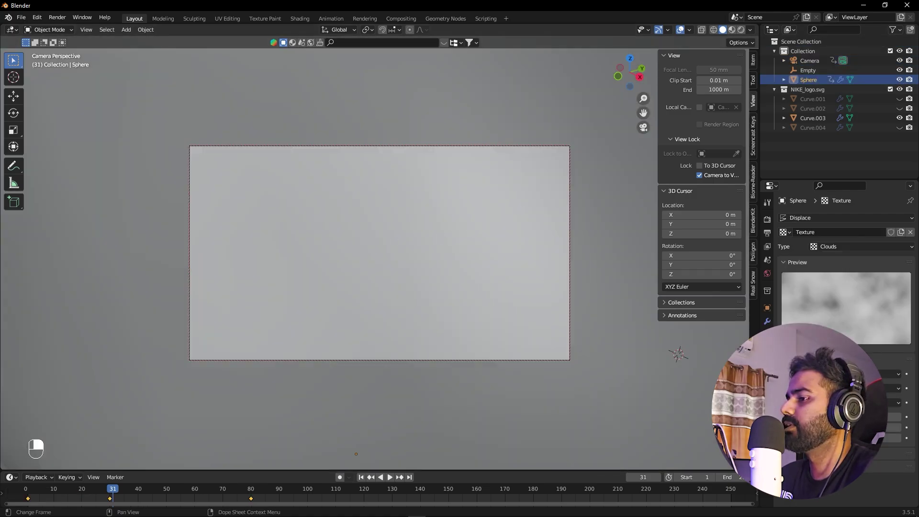
left_click_drag(268, 493, 3, 498)
key("t")
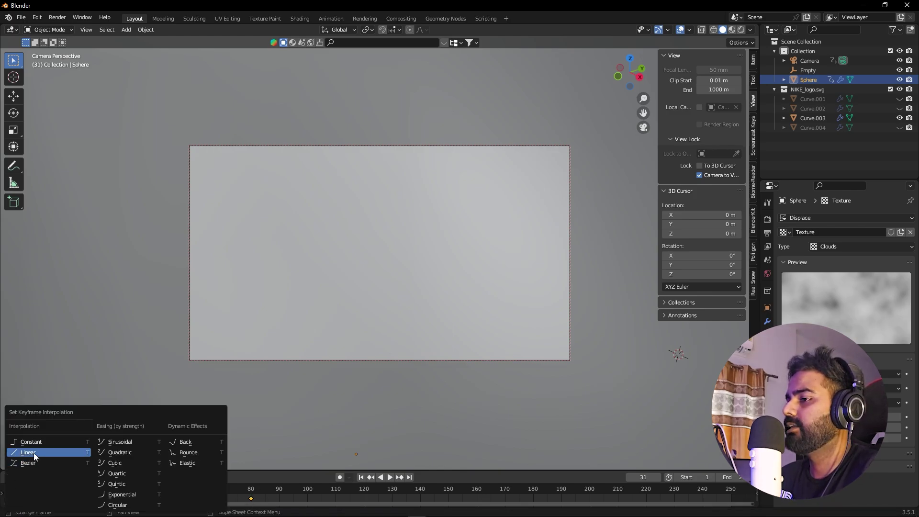
left_click(28, 452)
left_click(899, 79)
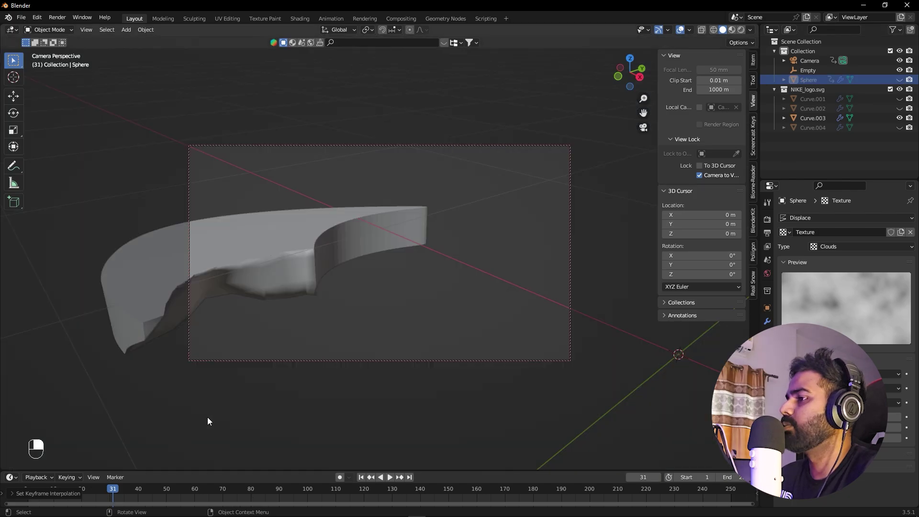
Step: Play the animation through the camera and scrub back to frame 12 to check how the swoosh begins
key("space")
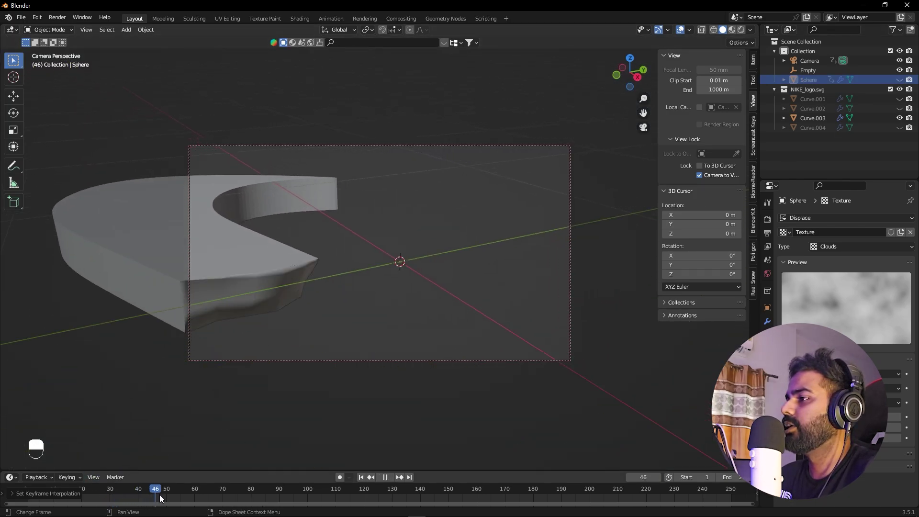
left_click_drag(231, 493, 60, 489)
left_click(206, 360)
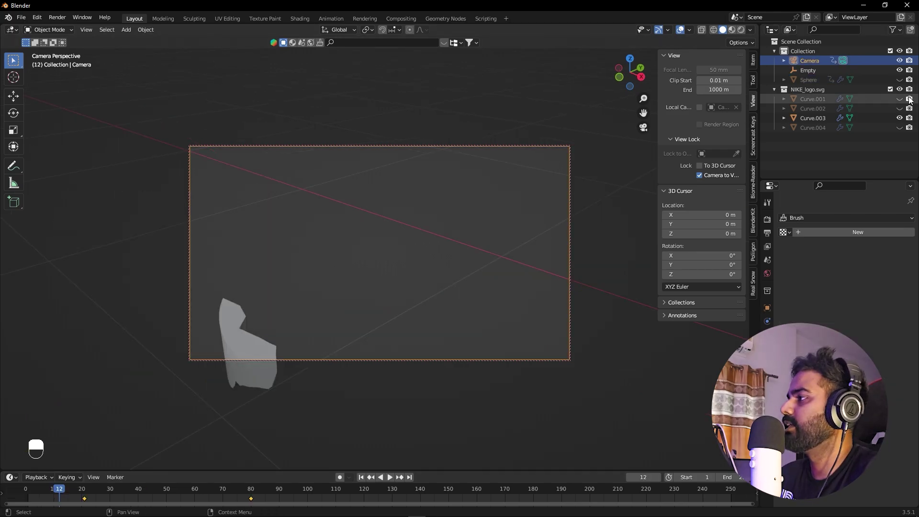
Step: Unhide the sphere, scale it up outside the camera view so it covers more of the swoosh, and apply its transform
left_click(807, 79)
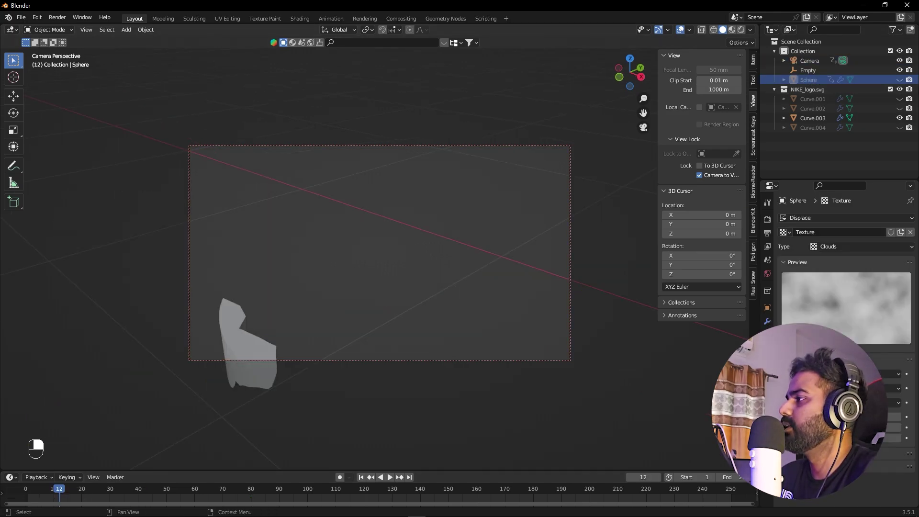
left_click(899, 79)
key("KP_0")
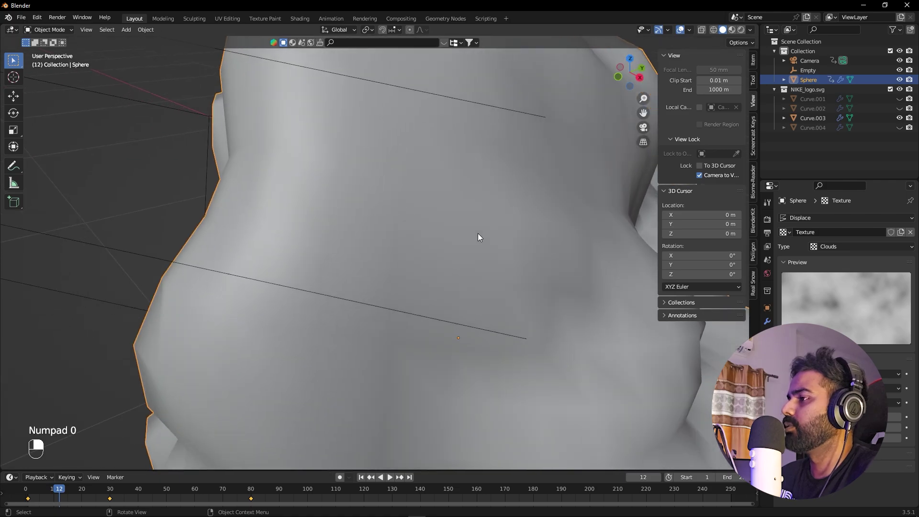
scroll(477, 255, "down", 8)
middle_click_drag(454, 291, 477, 315)
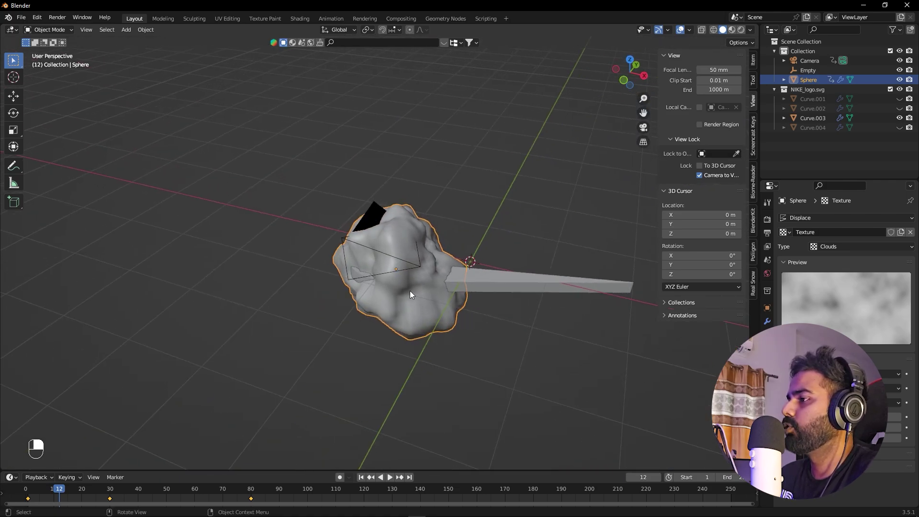
key("s")
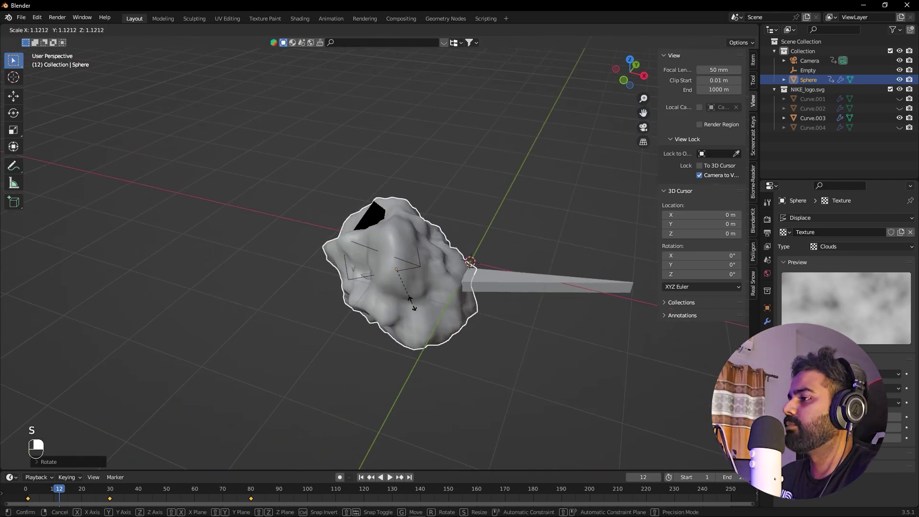
left_click(420, 310)
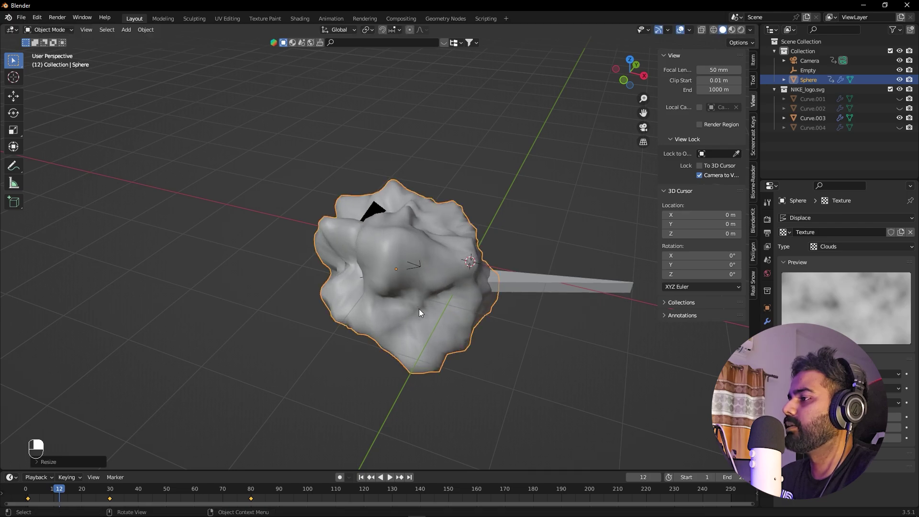
key("ctrl+a")
left_click(401, 311)
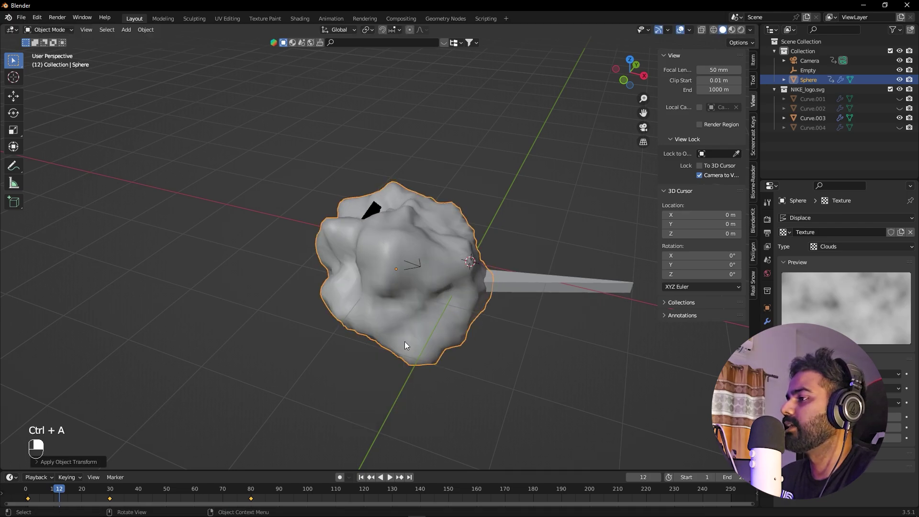
Step: Hide the sphere again, return to the camera view, and scrub through the animation to frame 72
left_click(447, 385)
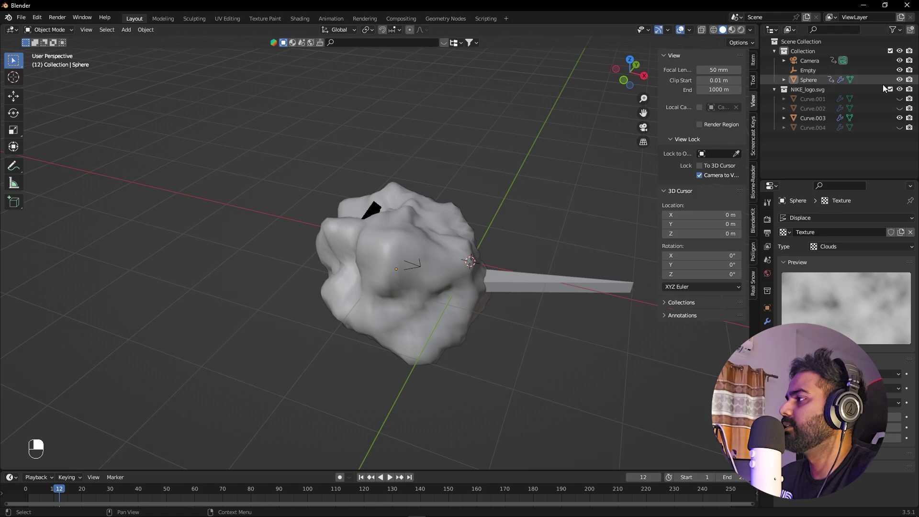
left_click(899, 80)
key("KP_0")
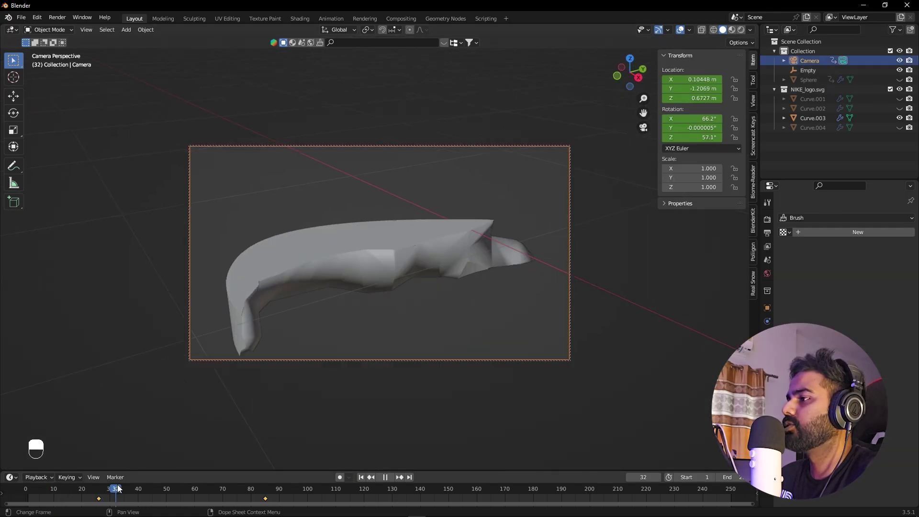
left_click_drag(118, 486, 228, 493)
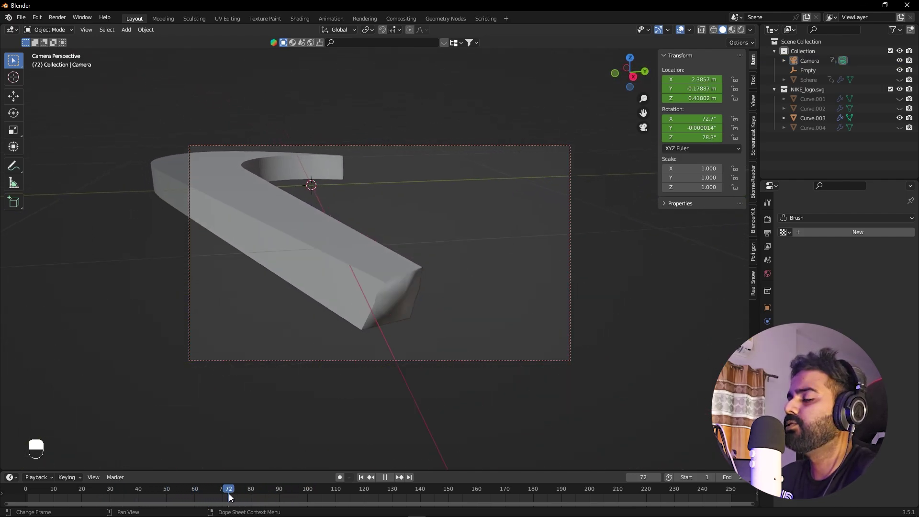
Step: Temporarily show the letter meshes Curve.001, Curve.002 and Curve.004 beside the swoosh, and hide them again
left_click(799, 108)
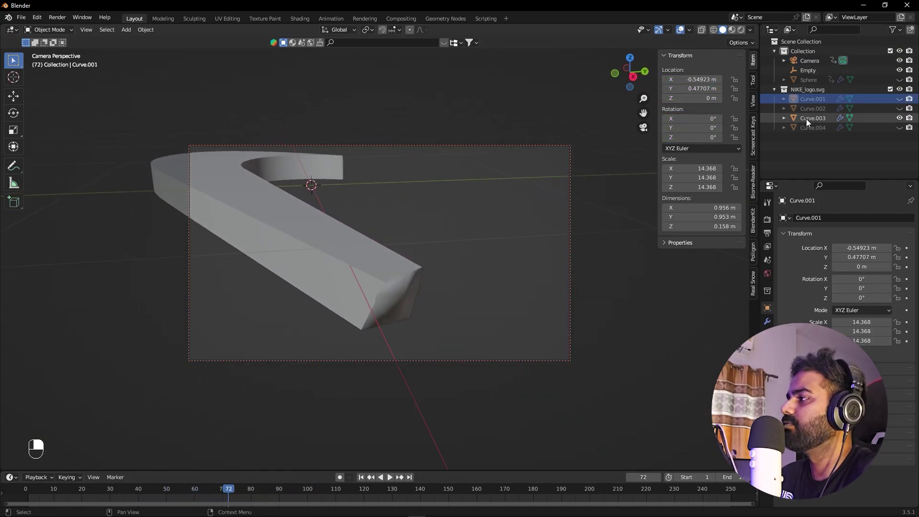
left_click(899, 109)
left_click(899, 99)
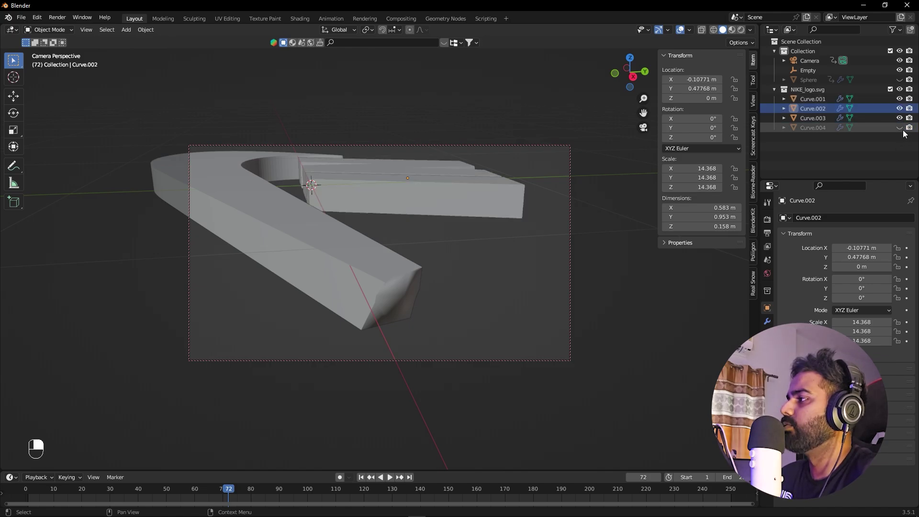
left_click(900, 127)
left_click(900, 128)
left_click(899, 108)
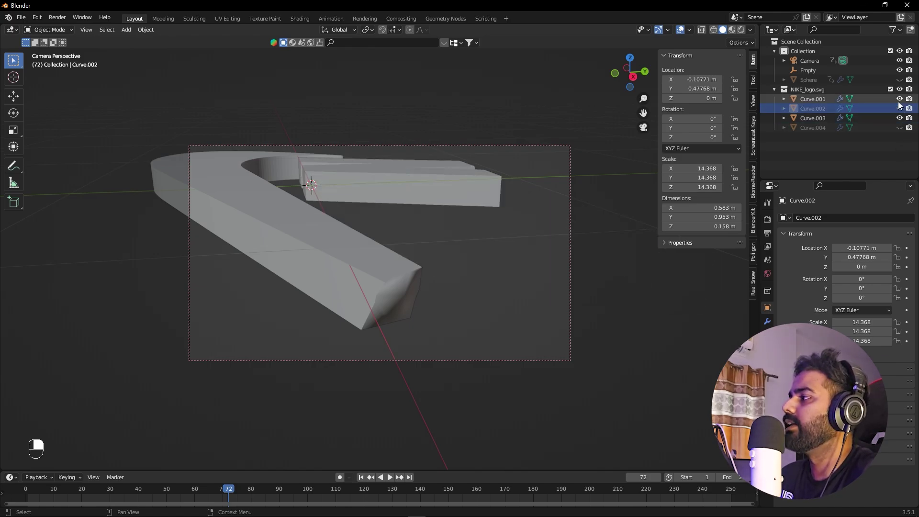
left_click(899, 98)
Step: Replay the swoosh's build-up through the camera and stop at frame 53
left_click_drag(168, 489, 106, 499)
key("space")
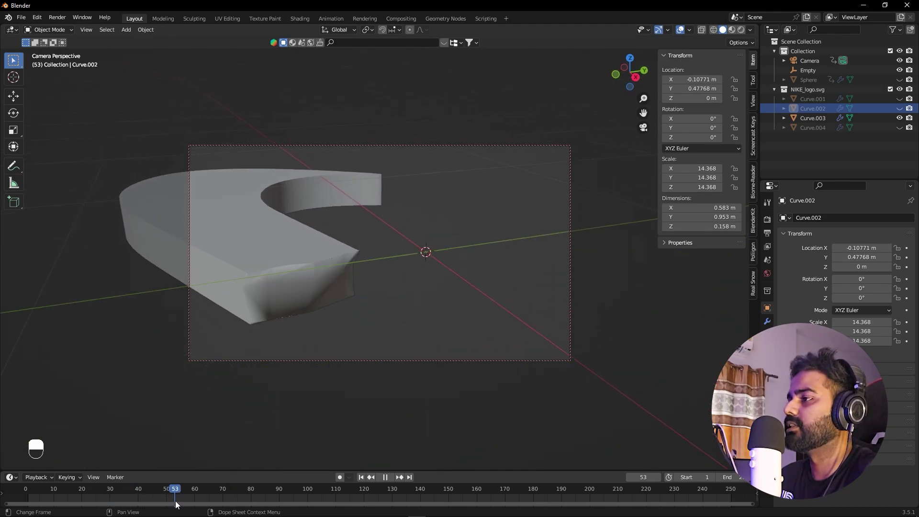
key("space")
Step: Select the swoosh, enlarge the timeline area, and turn it into a Shader Editor
left_click(260, 210)
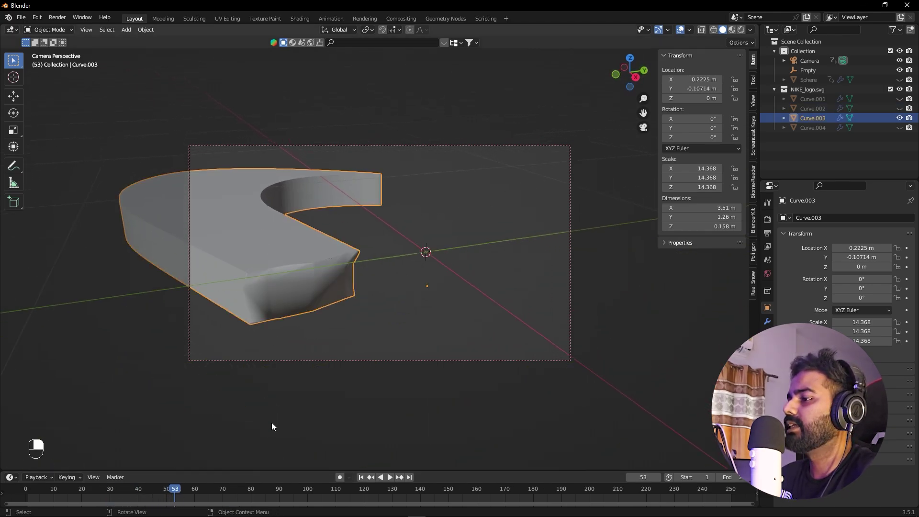
left_click_drag(266, 471, 280, 330)
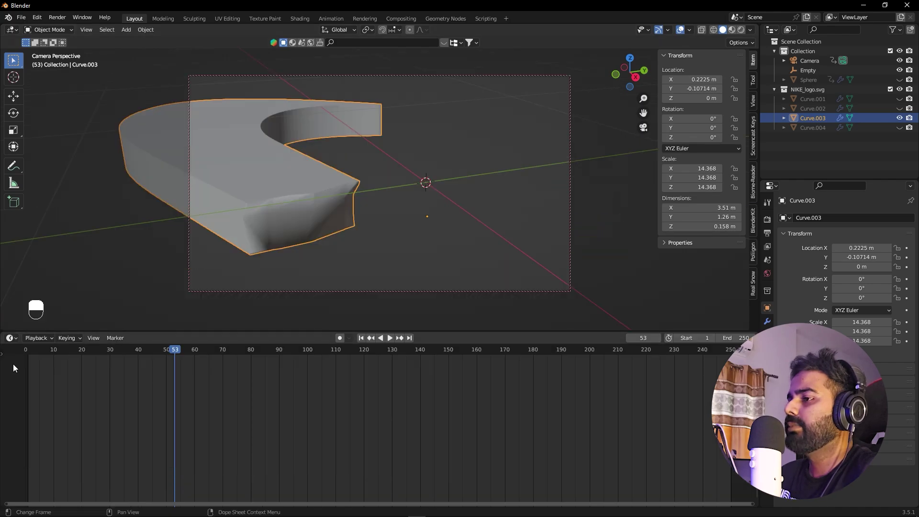
left_click(10, 338)
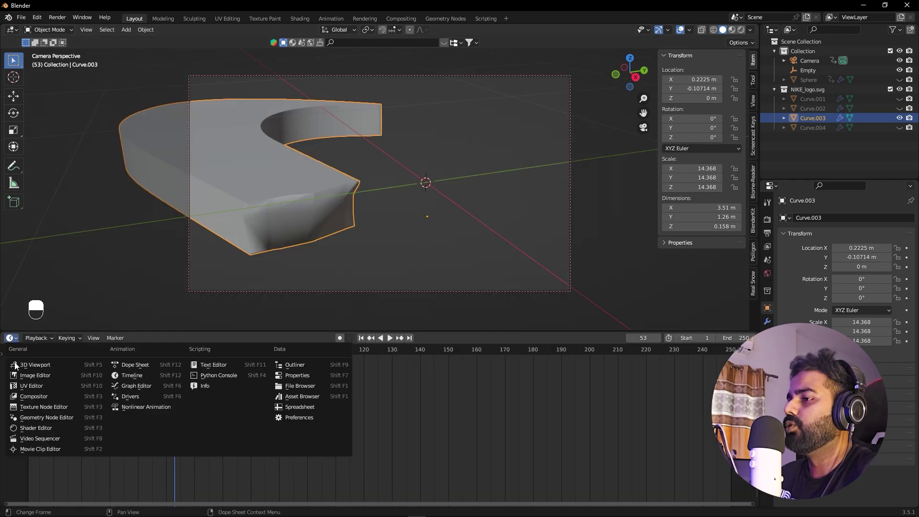
left_click(42, 429)
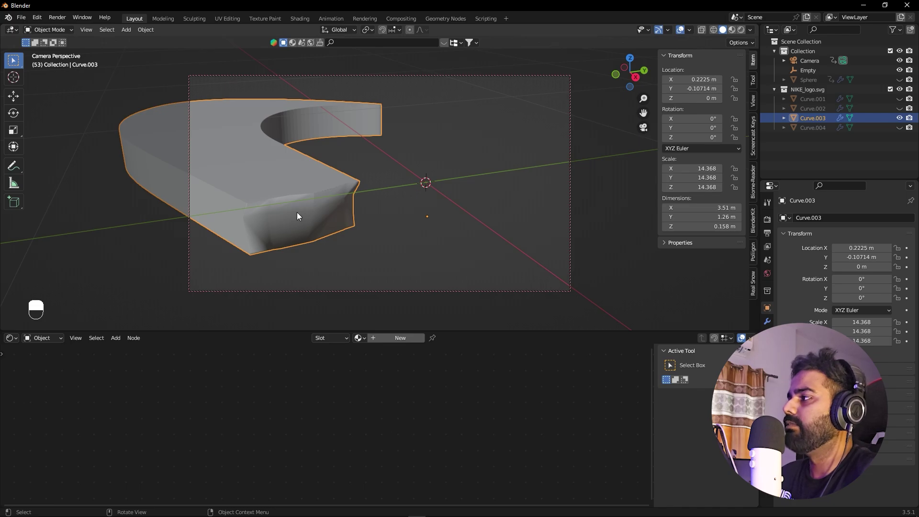
Step: Set the render engine to Cycles with GPU Compute and switch the viewport to Rendered shading
left_click(768, 220)
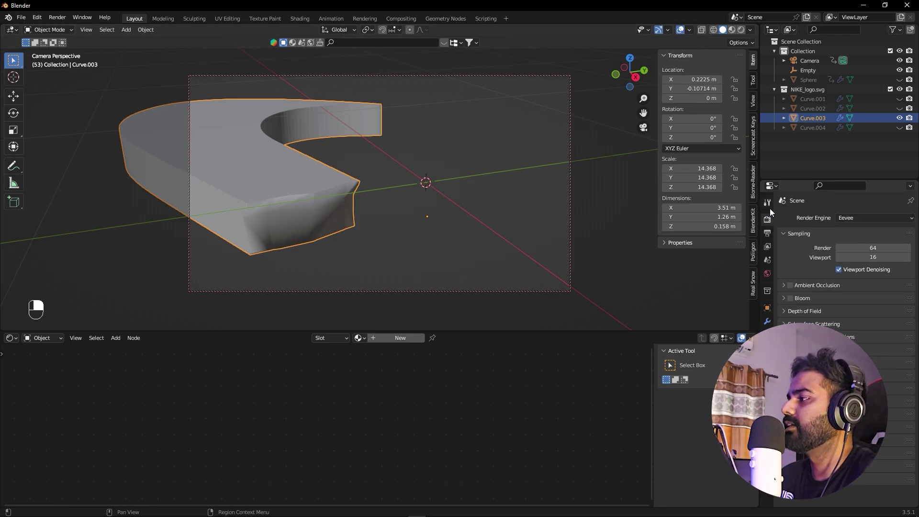
left_click(848, 219)
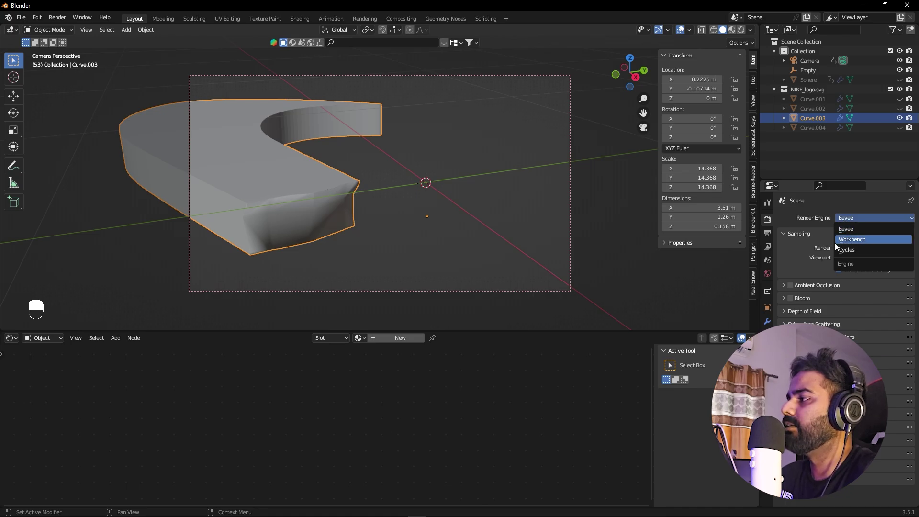
left_click(838, 250)
left_click(841, 241)
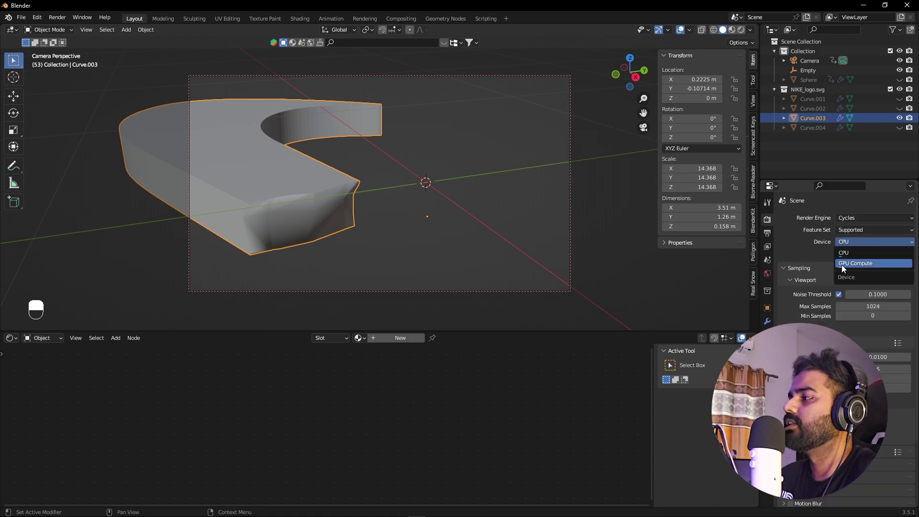
left_click(841, 265)
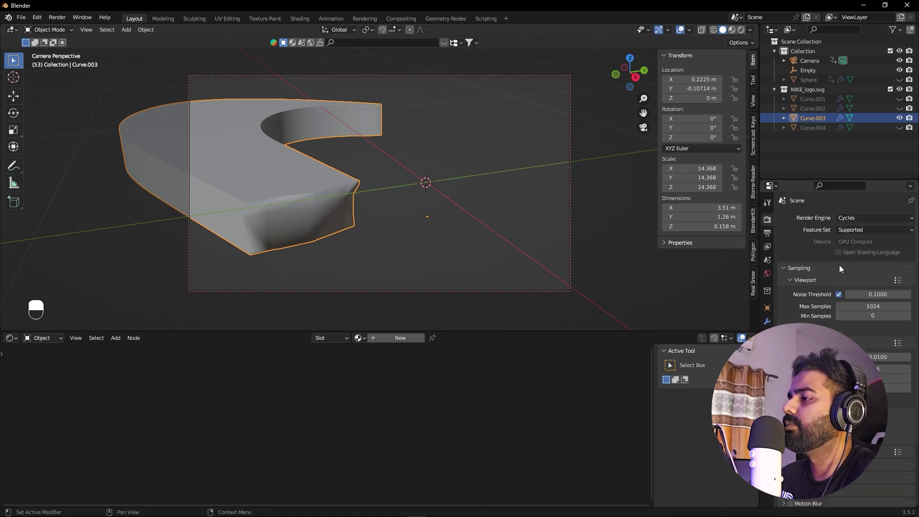
left_click(739, 32)
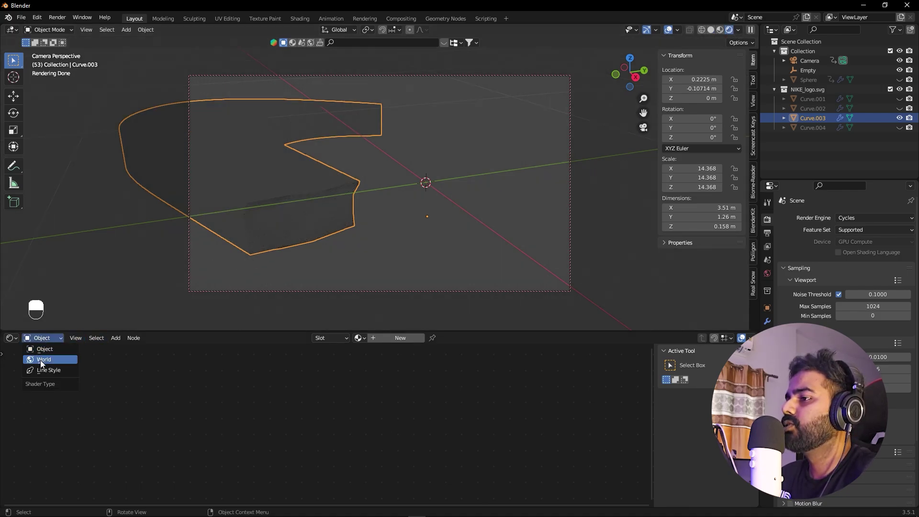
Step: Switch the shader nodes to World and feed the Background color from an Environment Texture with Mapping and Texture Coordinate nodes
left_click(42, 359)
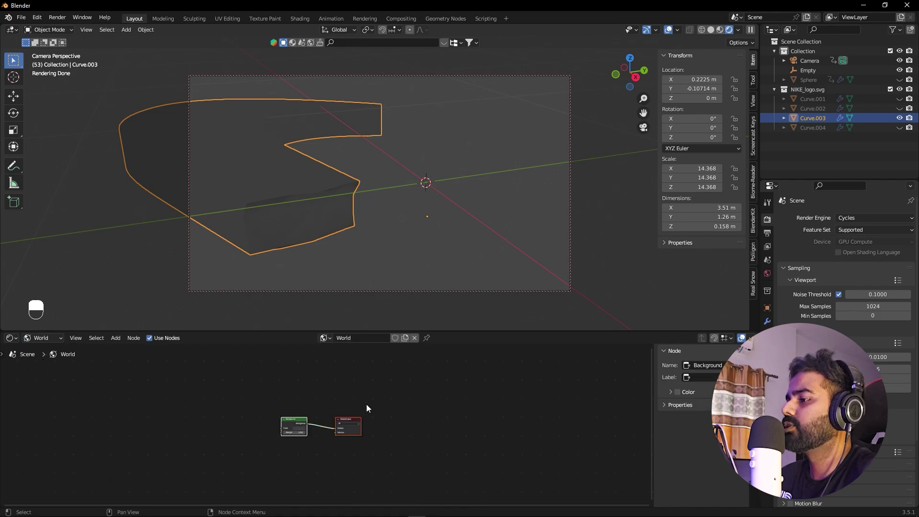
scroll(316, 390, "up", 5)
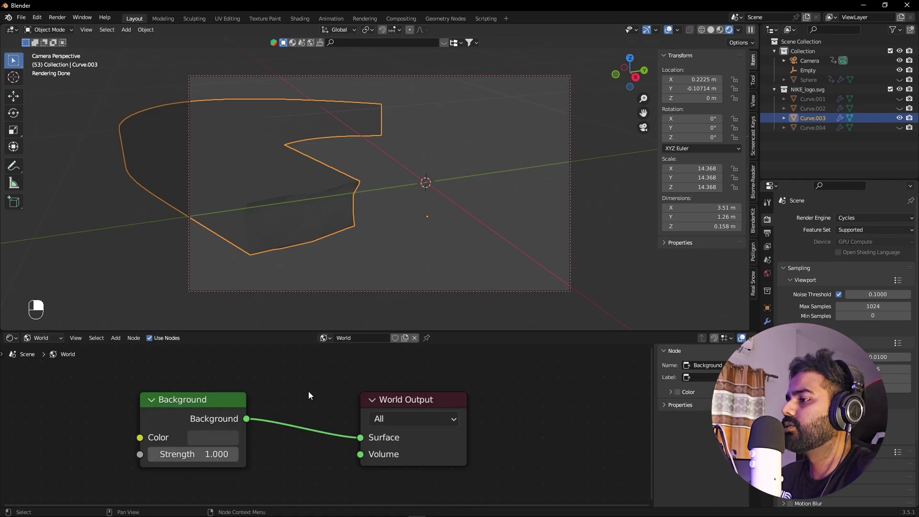
scroll(308, 392, "down", 2)
scroll(293, 404, "down", 2)
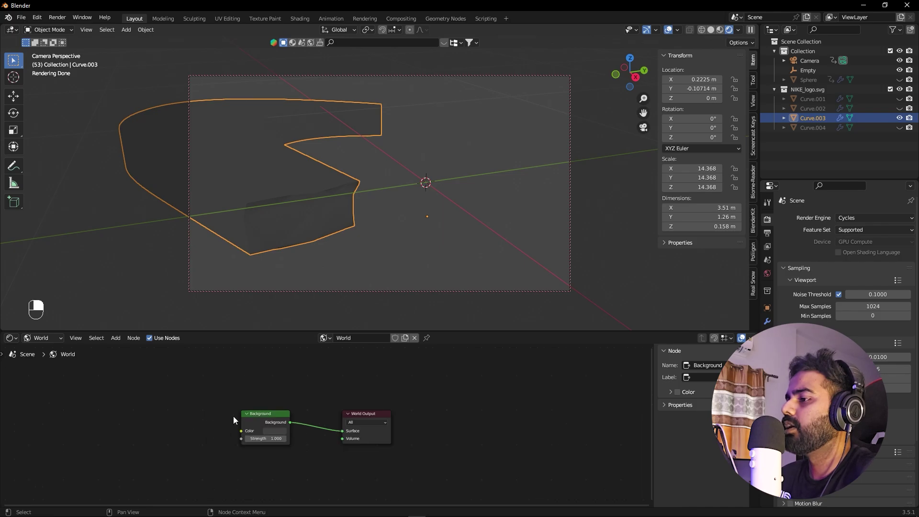
left_click(253, 420)
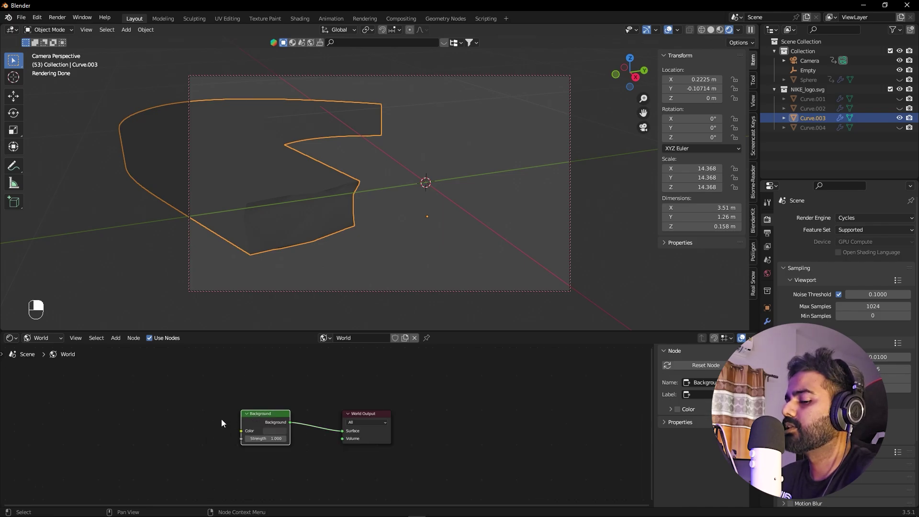
key("ctrl+t")
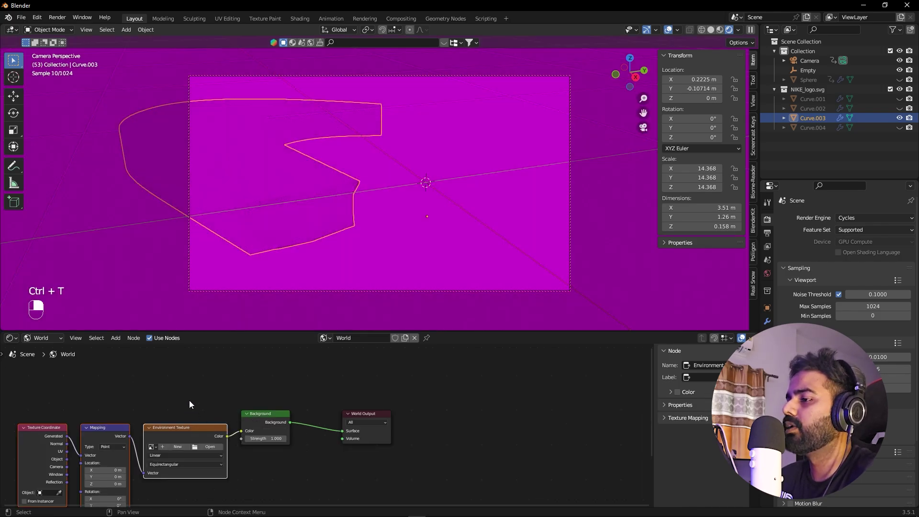
left_click_drag(165, 397, 238, 366, "alt+shift")
scroll(147, 398, "up", 2)
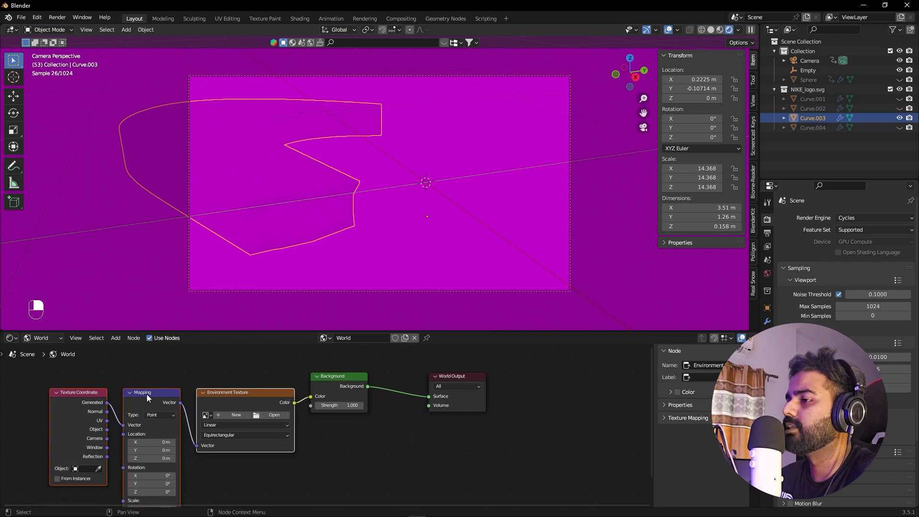
scroll(118, 366, "up", 1)
key("shift+a")
left_click(118, 365)
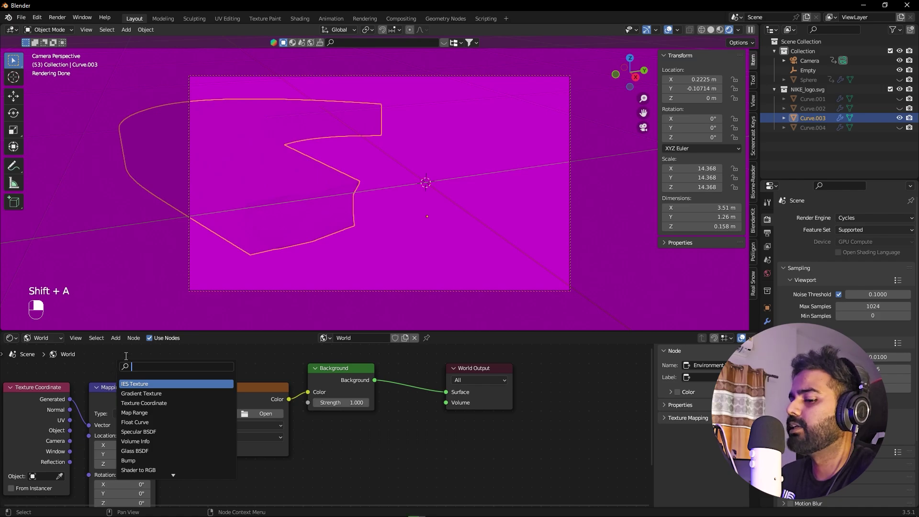
type("texture c")
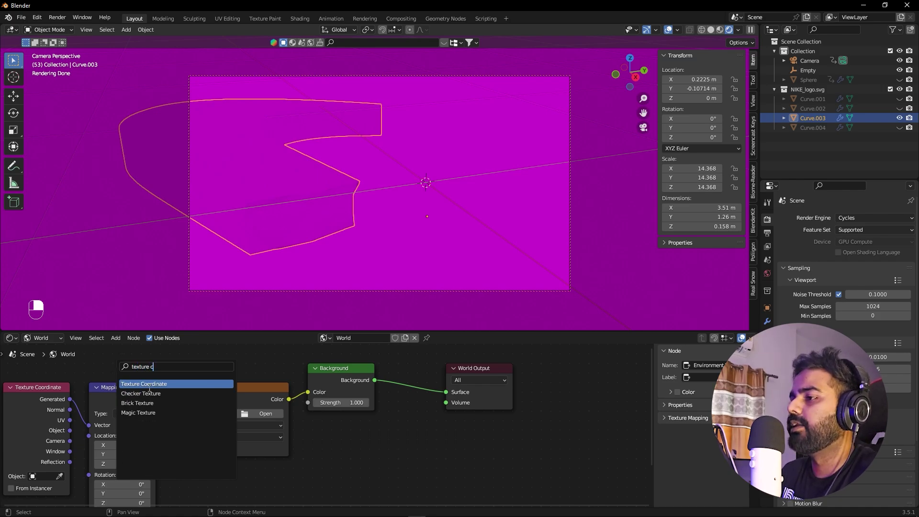
key("Escape")
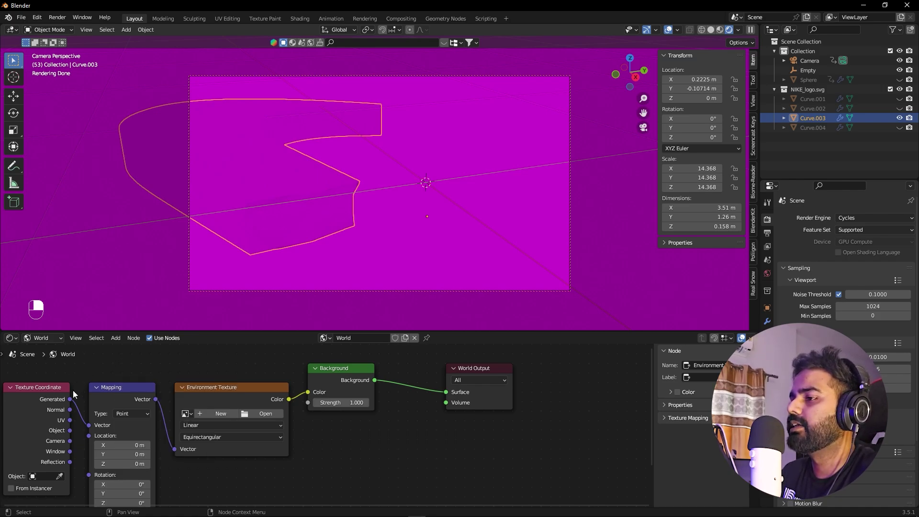
Step: Load brown_photostudio_02_4k.exr into the world's Environment Texture node
middle_click_drag(74, 393, 93, 384)
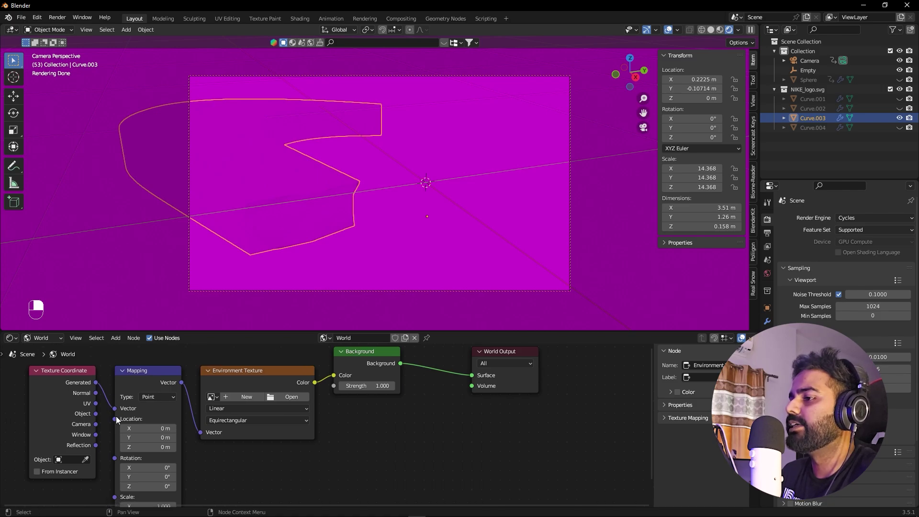
left_click(293, 396)
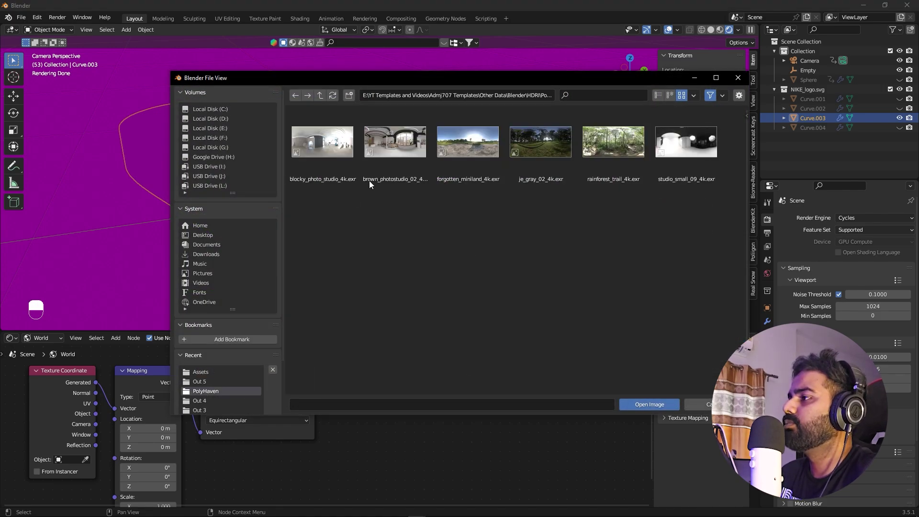
left_click(402, 140)
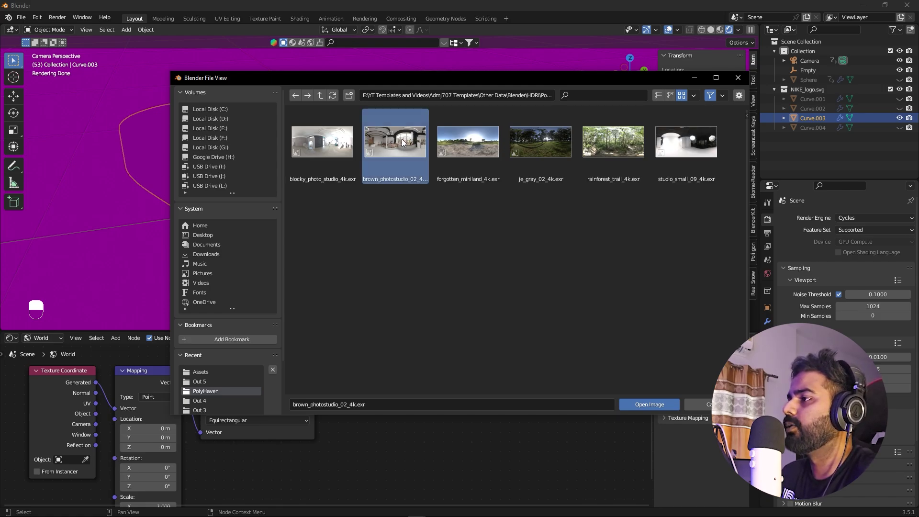
left_click(648, 404)
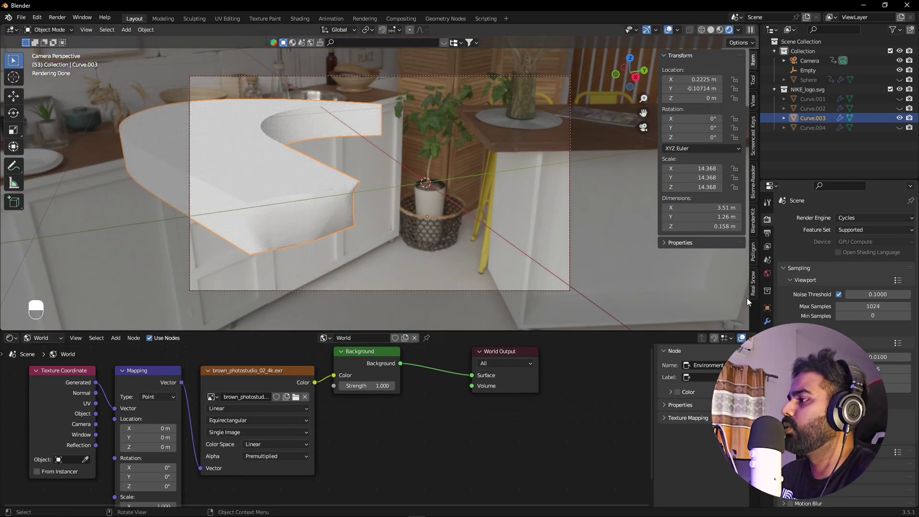
Step: Enable the Transparent film option in the render settings so the HDRI background is hidden
left_click(767, 233)
left_click(768, 260)
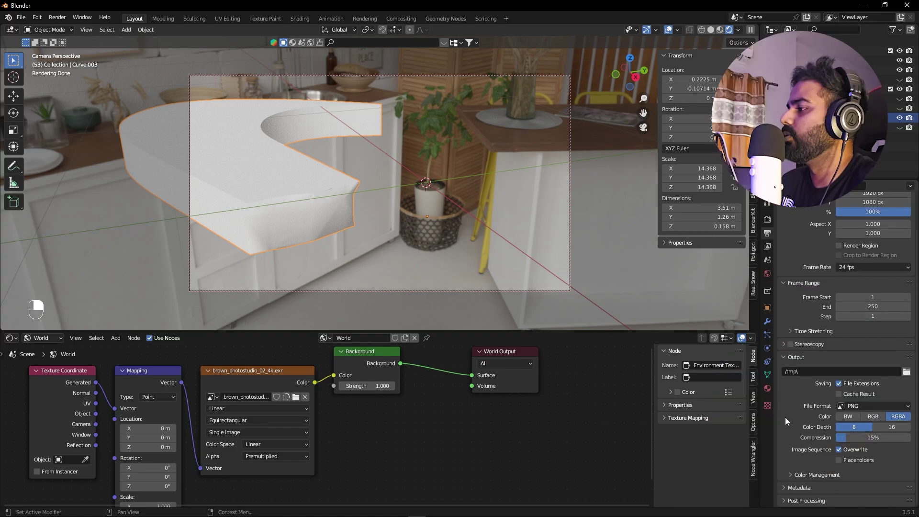
left_click(768, 219)
scroll(811, 399, "down", 2)
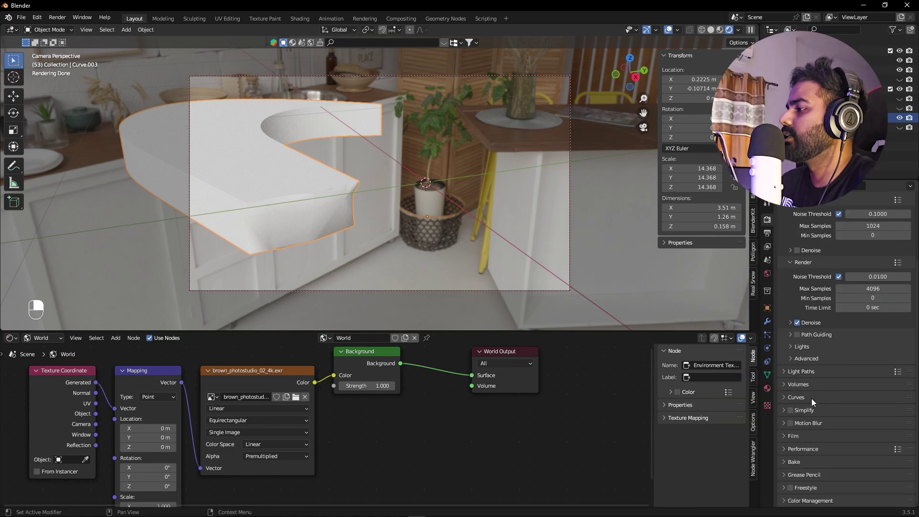
left_click(784, 436)
scroll(794, 457, "down", 4)
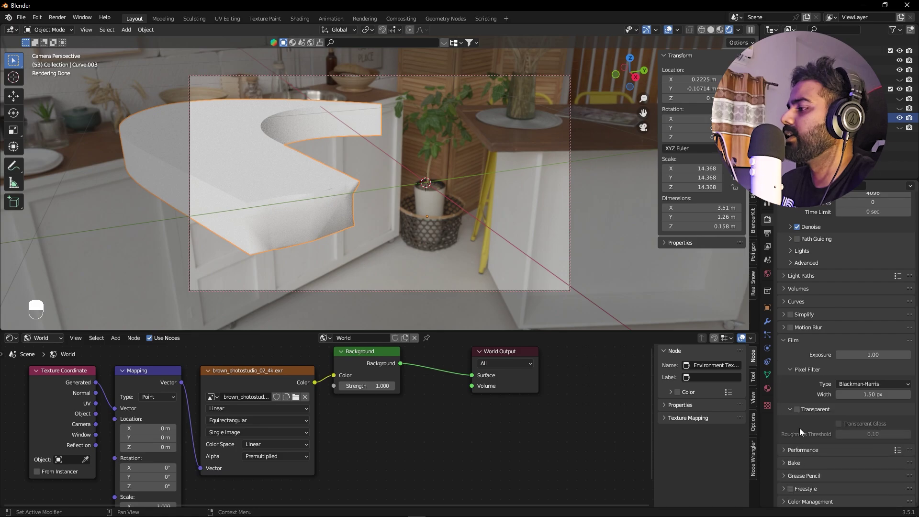
left_click(797, 409)
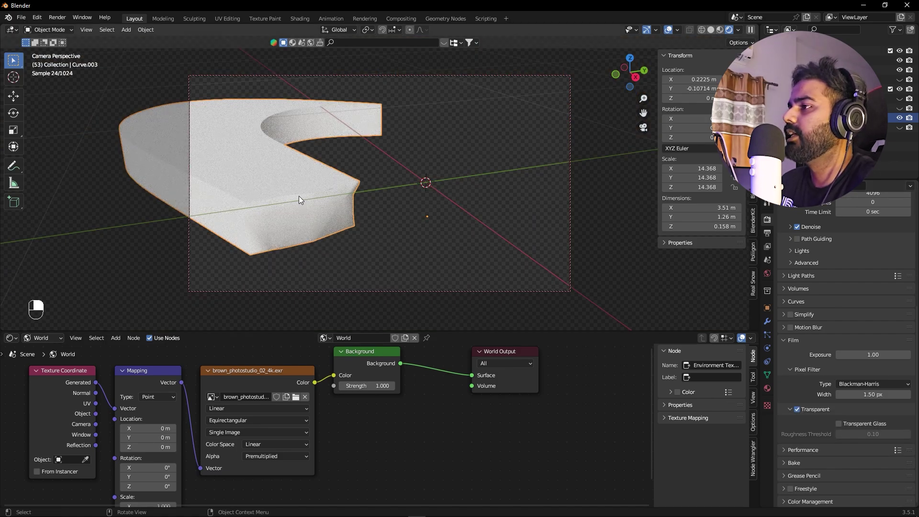
Step: Switch the shader nodes back to Object and create a new material named Metal for the swoosh piece
left_click_drag(280, 162, 348, 165, "alt+shift")
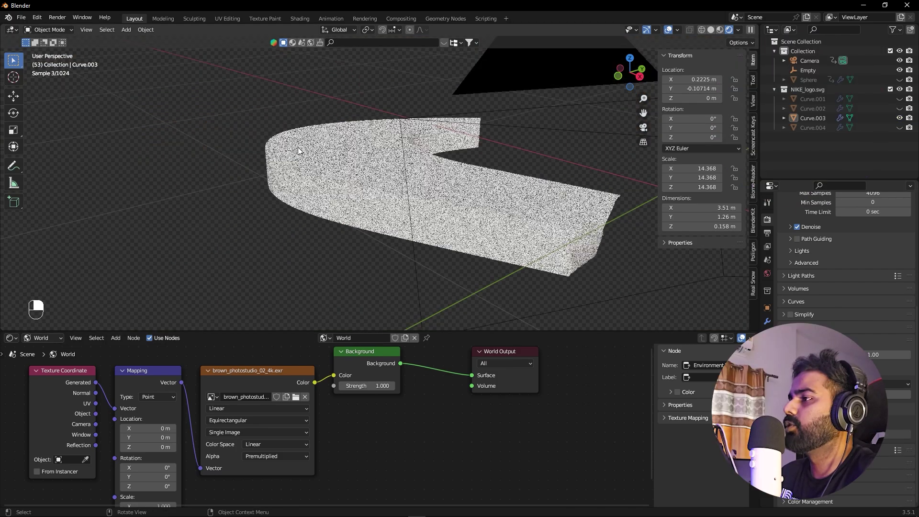
left_click(299, 150)
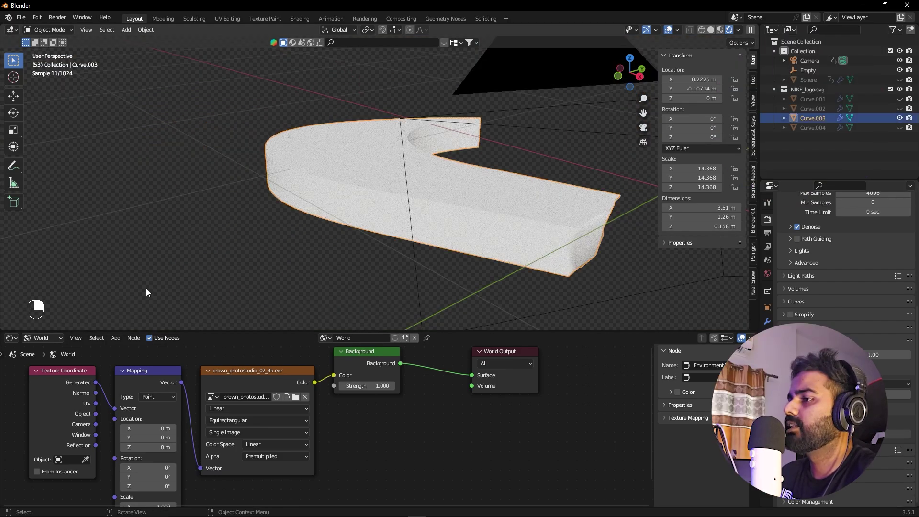
left_click(44, 338)
left_click(52, 352)
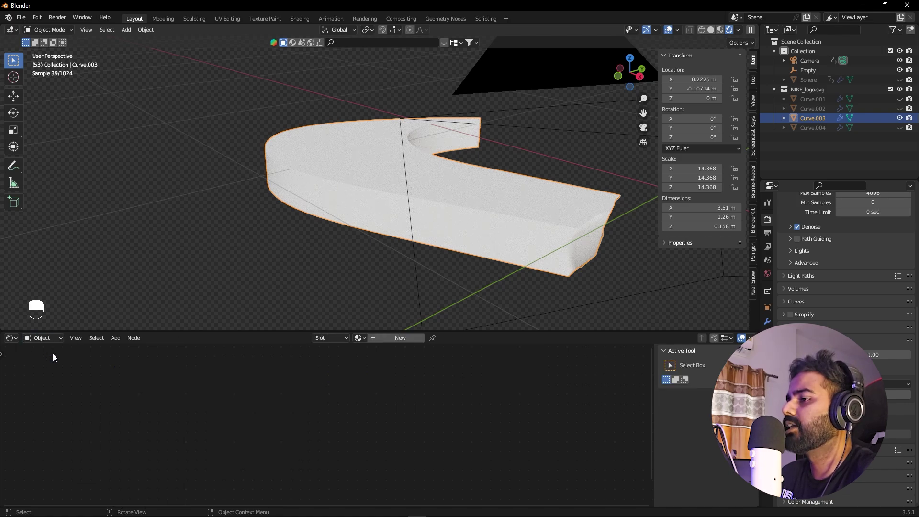
left_click(388, 337)
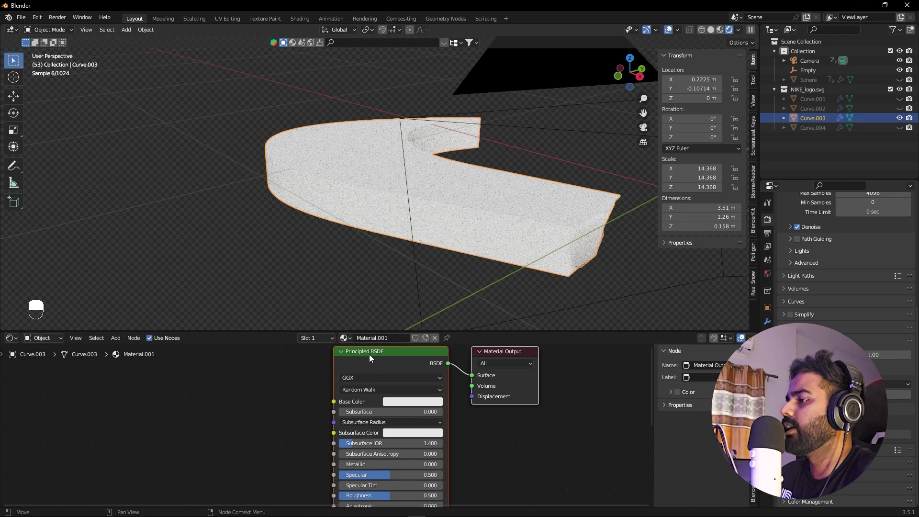
left_click(378, 338)
type("Metal")
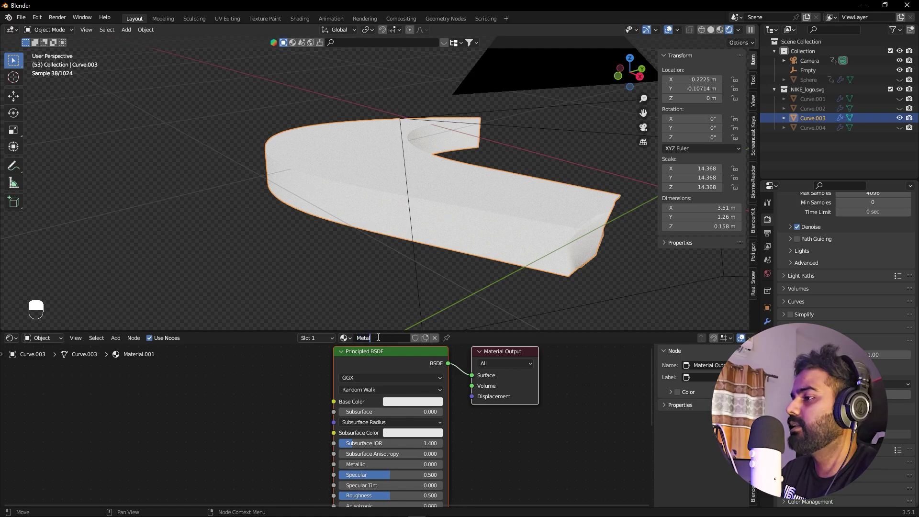
key("Return")
Step: Add an Image Texture with Mapping and Texture Coordinate nodes to the Metal material's Principled BSDF
scroll(319, 408, "down", 1)
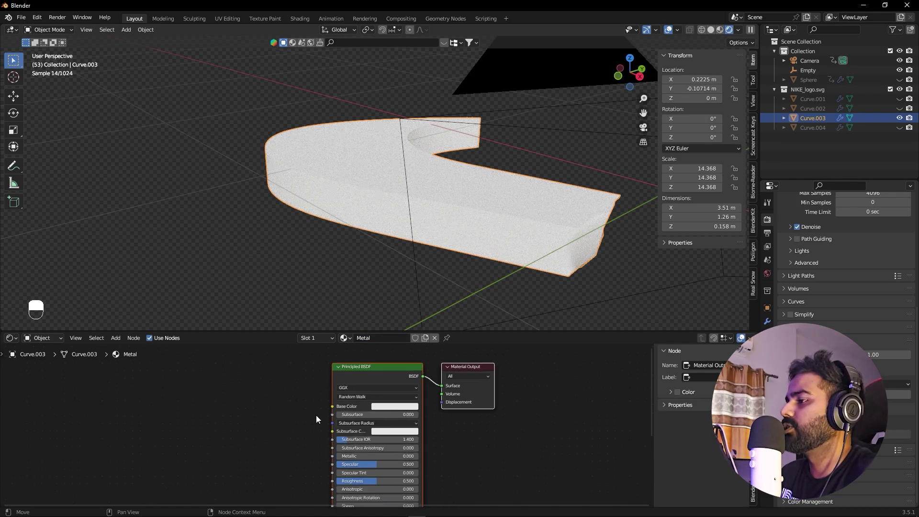
scroll(316, 414, "down", 2)
left_click(501, 447)
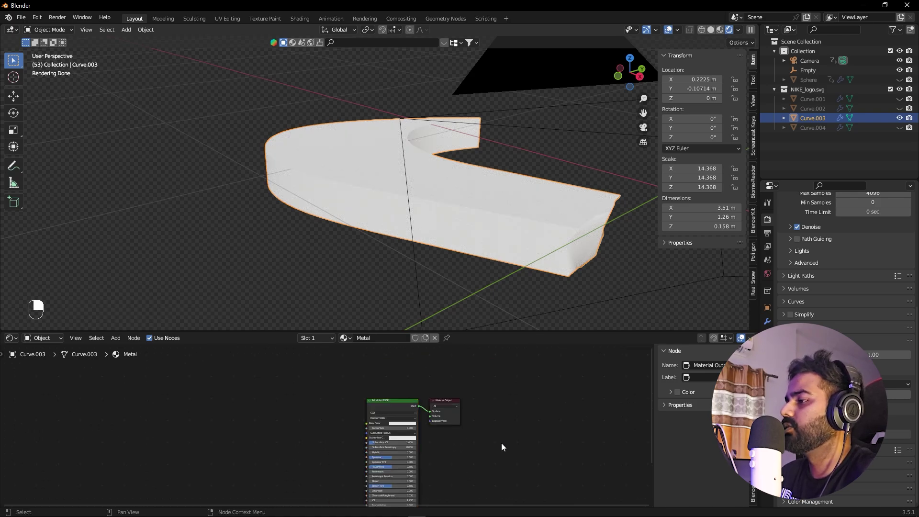
left_click(393, 409)
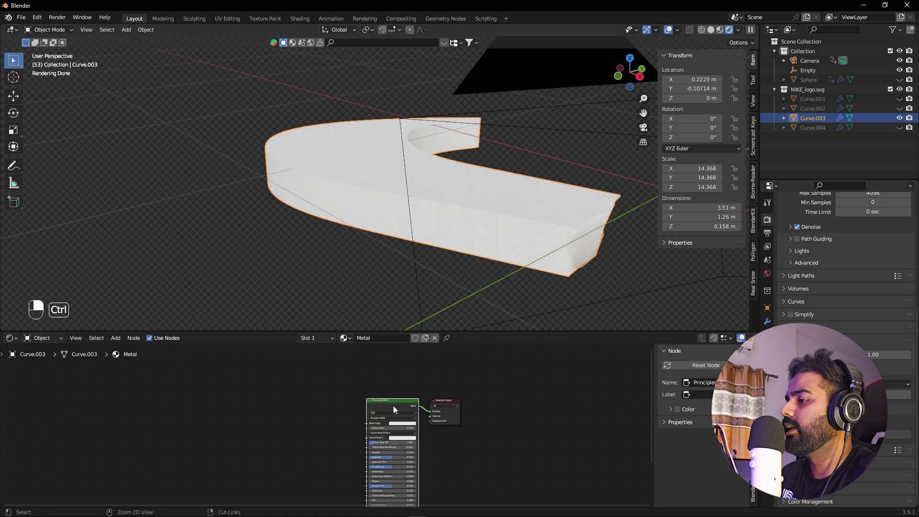
key("ctrl+t")
Step: Load the dark metallic wave image milad-fakurian-xUtskxO_-CQ-unsplash.jpg into the Image Texture node
scroll(283, 401, "up", 1)
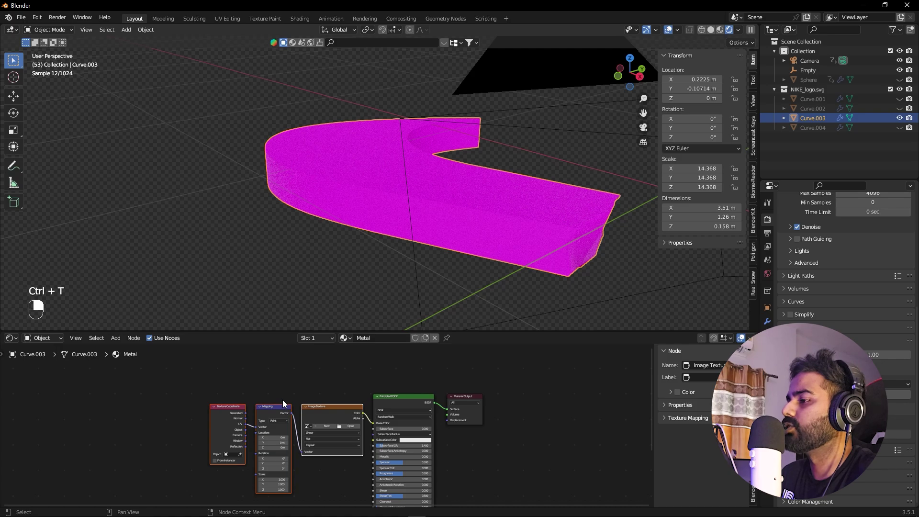
scroll(325, 412, "up", 1)
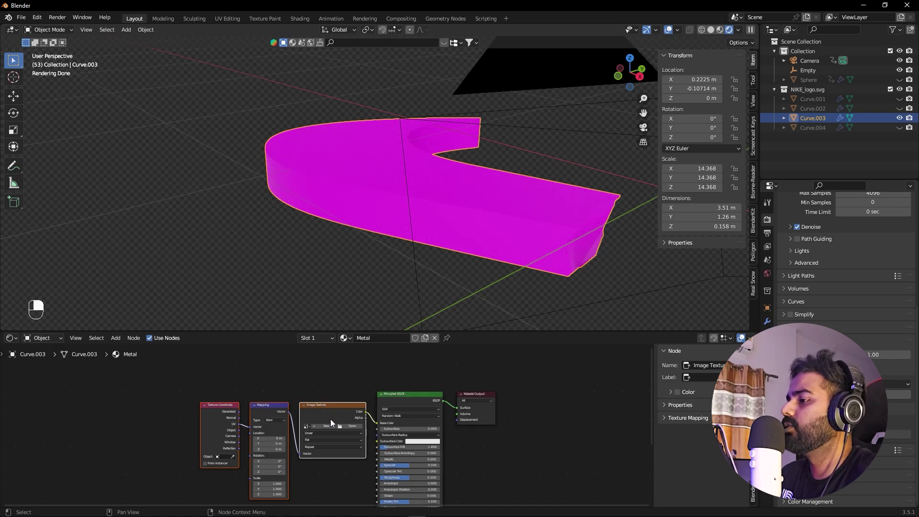
scroll(330, 418, "up", 4)
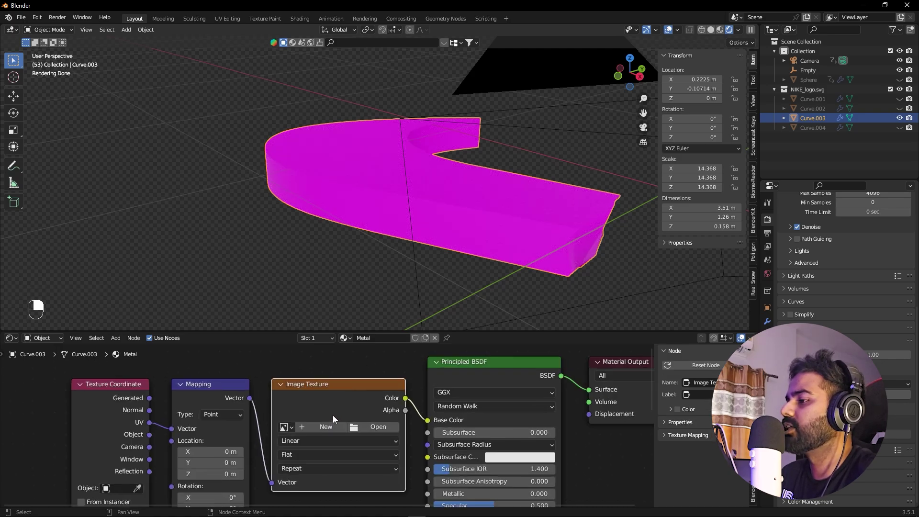
left_click(372, 426)
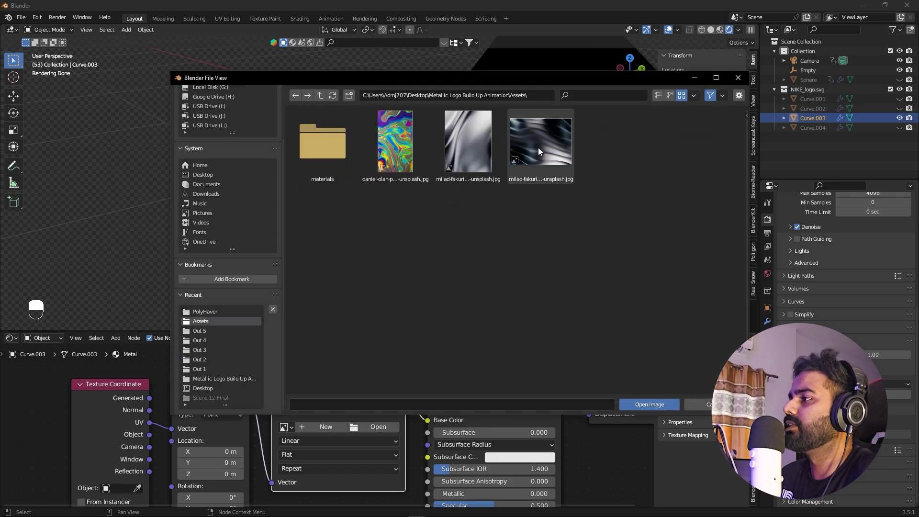
left_click(538, 147)
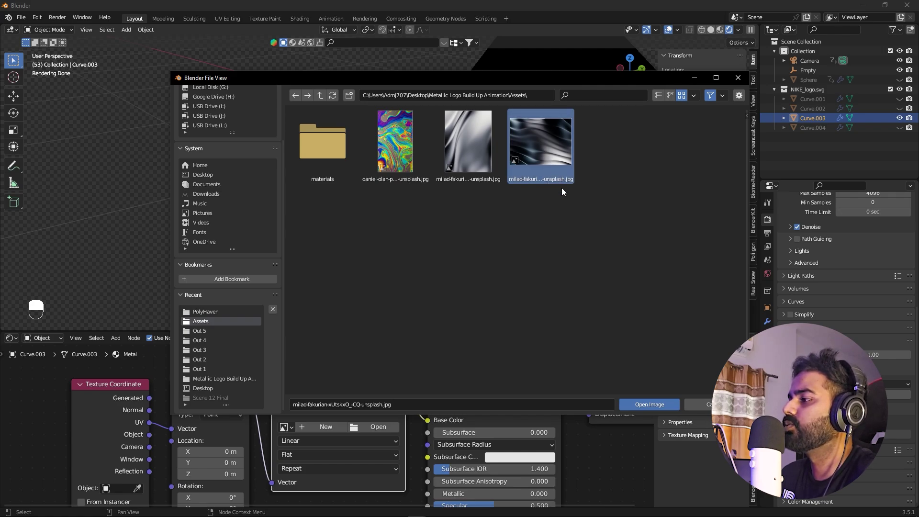
left_click(645, 403)
Step: Try feeding the Mapping node's Vector from the Object texture coordinates and check the swoosh's surface
left_click_drag(364, 232, 474, 248, "alt")
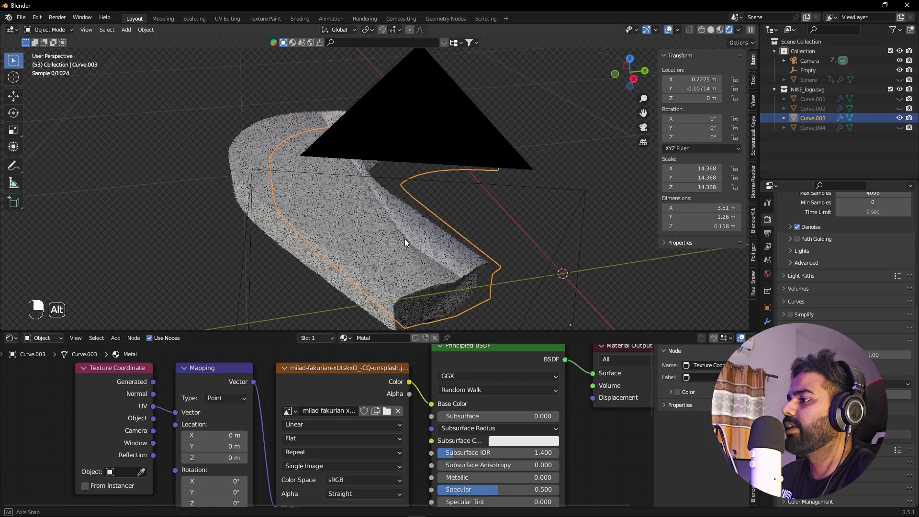
left_click_drag(480, 292, 455, 268, "alt+shift")
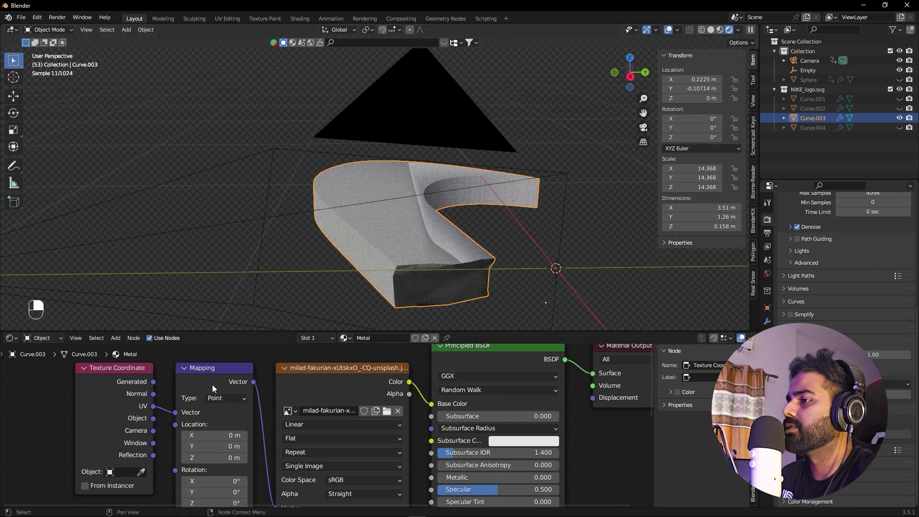
left_click_drag(124, 383, 118, 388)
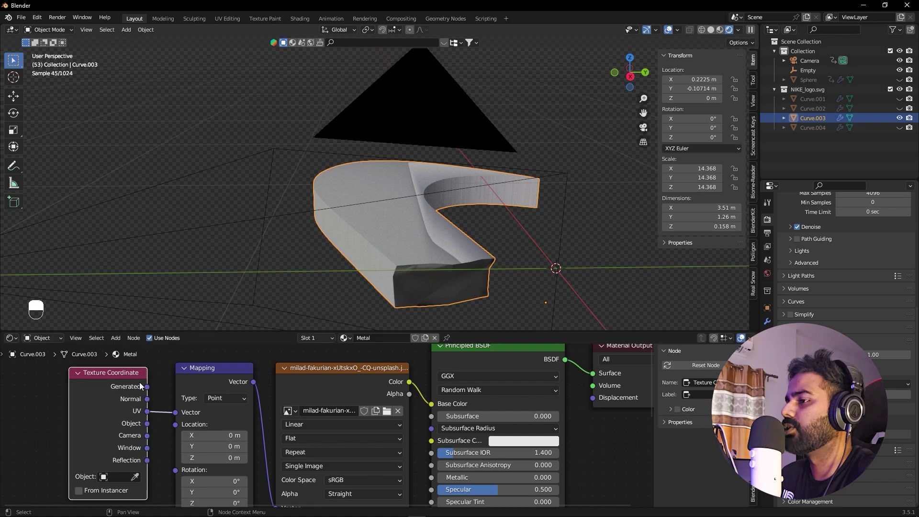
left_click_drag(147, 423, 175, 412)
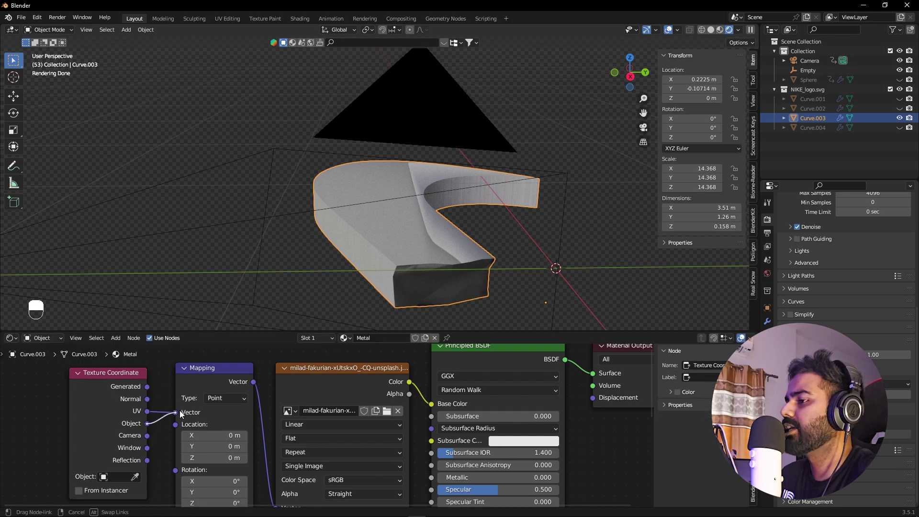
left_click_drag(530, 237, 529, 247, "alt")
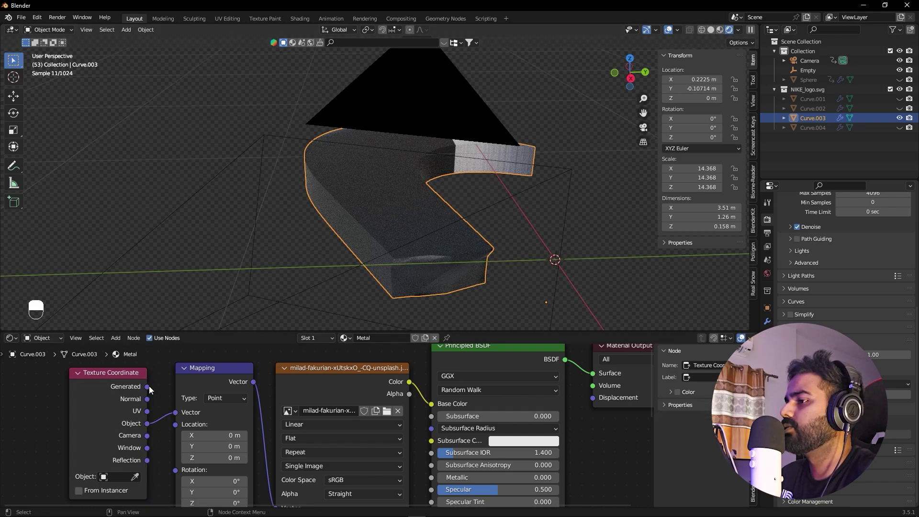
Step: Feed the Mapping node's Vector from the Generated texture coordinates and inspect the swoosh
left_click_drag(177, 417, 177, 416)
left_click_drag(425, 269, 469, 252, "alt")
middle_click_drag(468, 252, 430, 264)
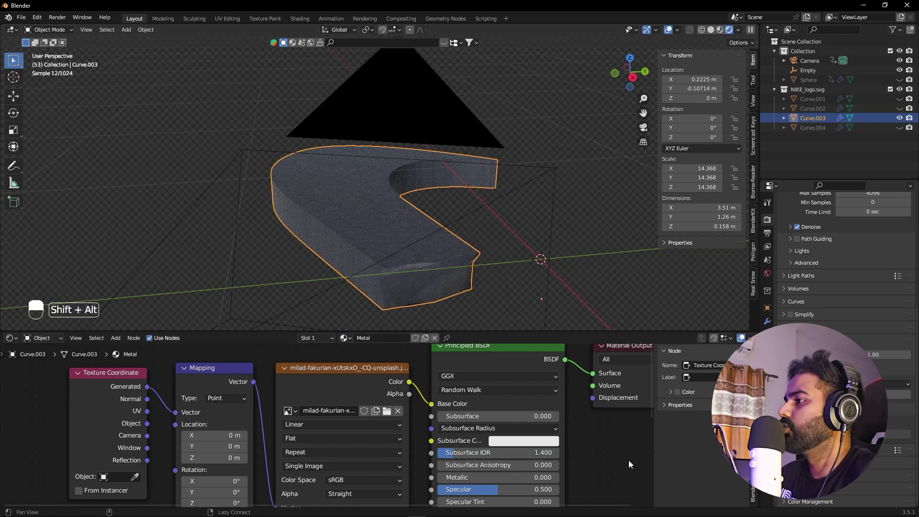
Step: Set the Principled BSDF's Metallic to 1.000 and move the image texture nodes farther away from it
left_click_drag(595, 473, 554, 388, "alt+shift")
left_click_drag(420, 392, 518, 393)
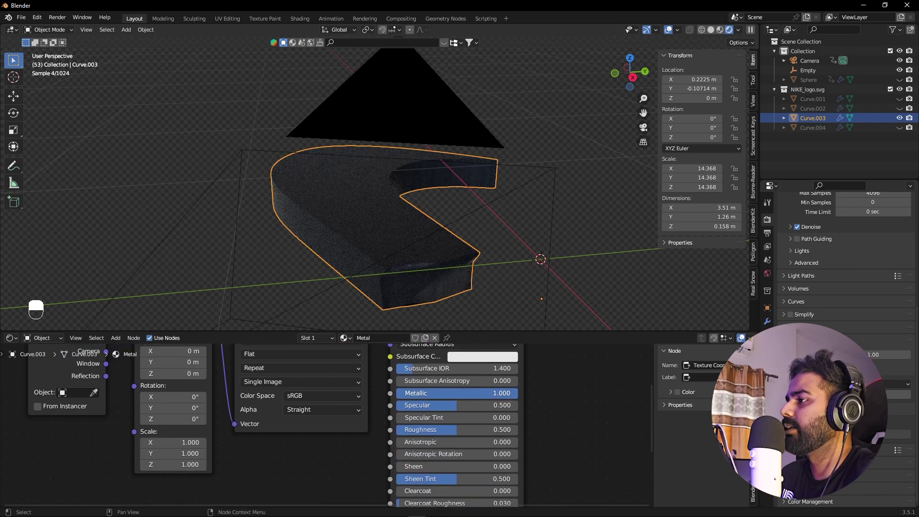
scroll(344, 425, "down", 1)
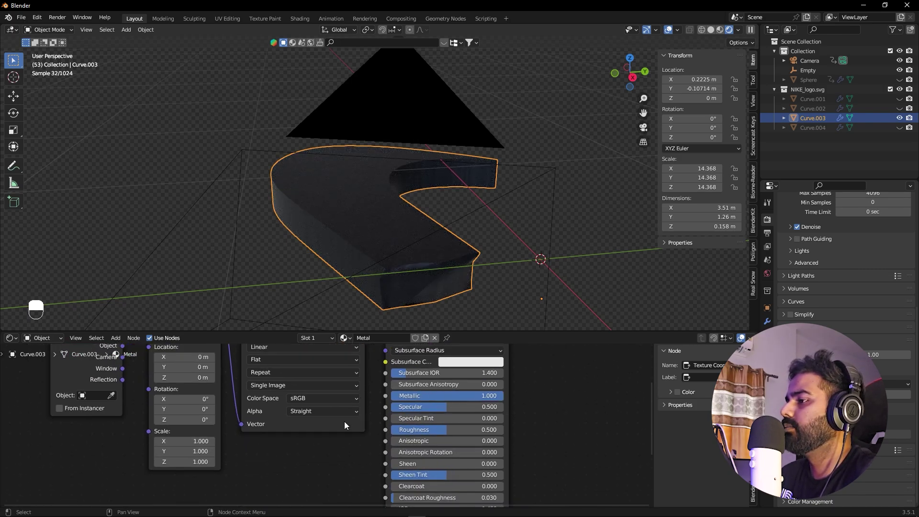
scroll(337, 463, "down", 1)
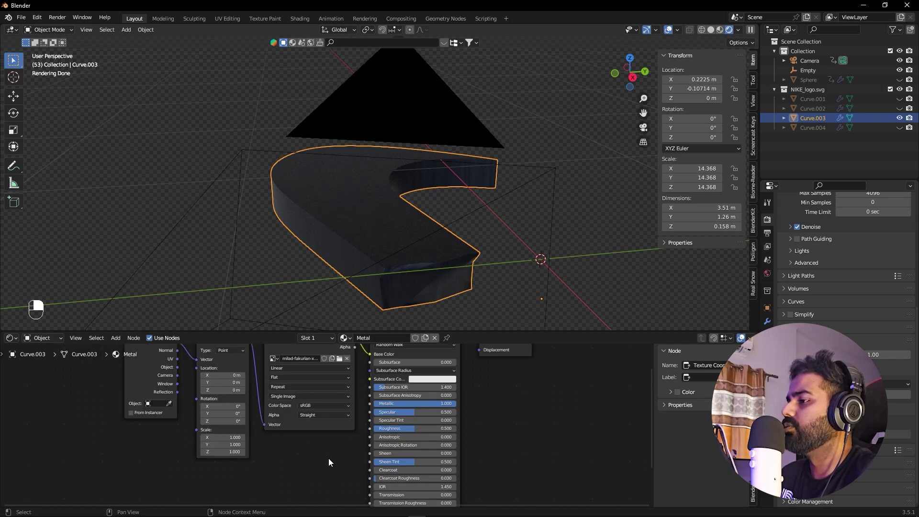
left_click_drag(328, 458, 2, 403)
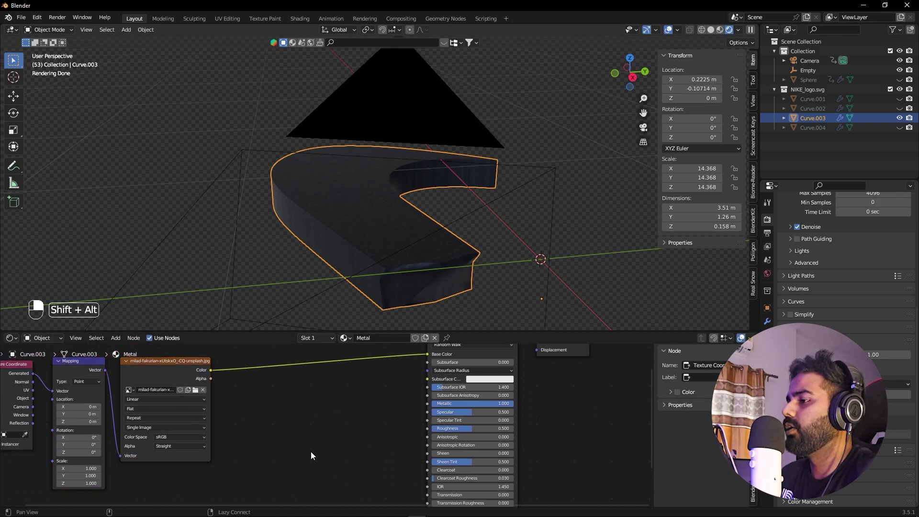
Step: Add a Noise Texture node in the free space below the Image Texture node
left_click_drag(312, 456, 328, 364, "alt+shift")
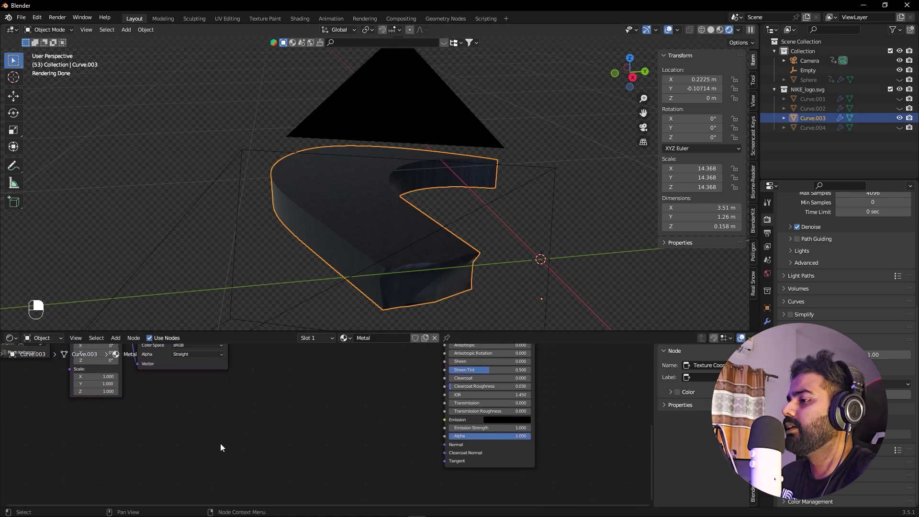
key("shift+a")
mouse_move(202, 396)
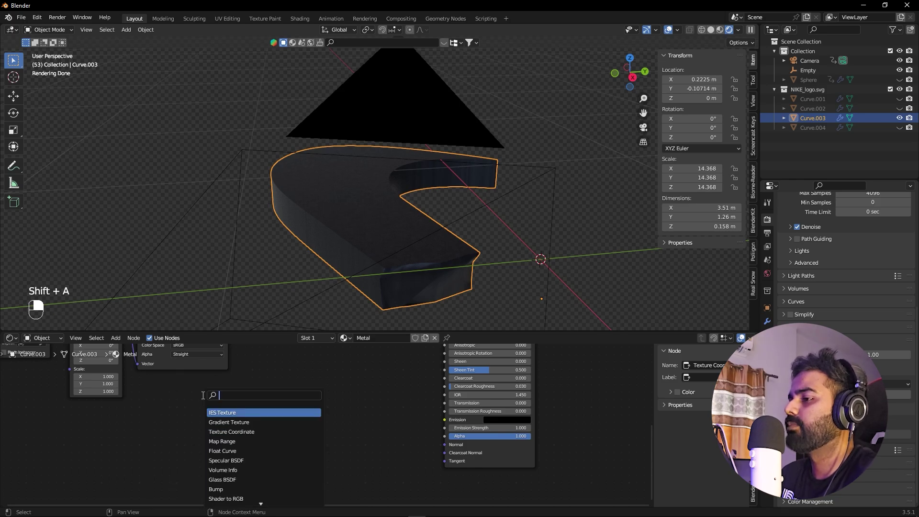
type("nopi")
key("BackSpace")
key("BackSpace")
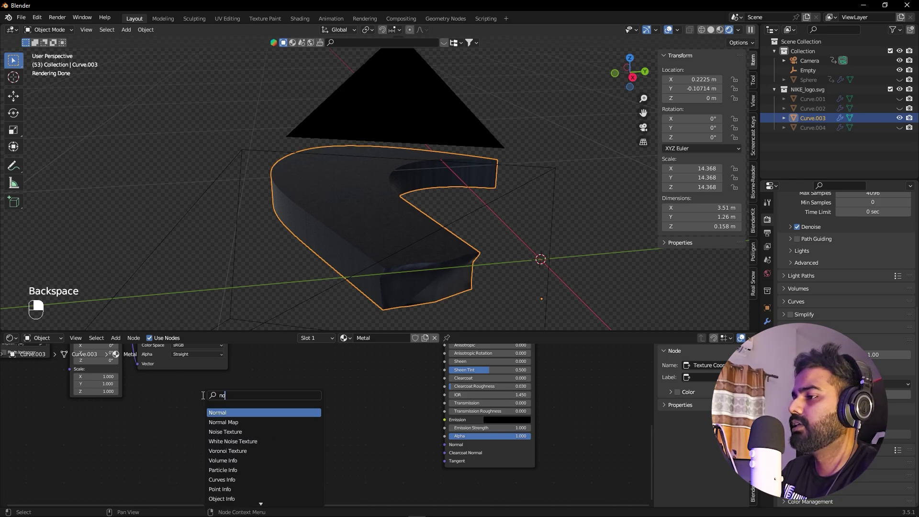
type("ise")
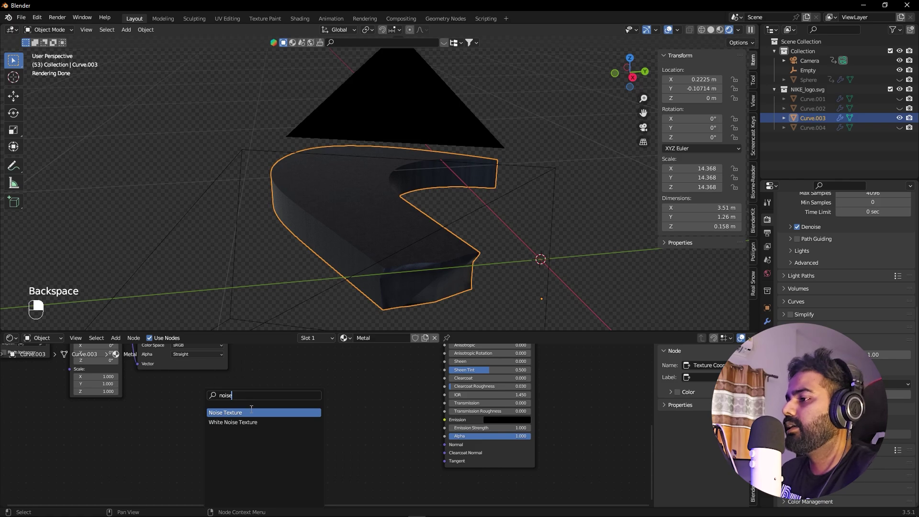
left_click(251, 410)
left_click(224, 426)
Step: Add a Bump node between the Noise Texture and the Principled BSDF
key("shift+a")
mouse_move(282, 410)
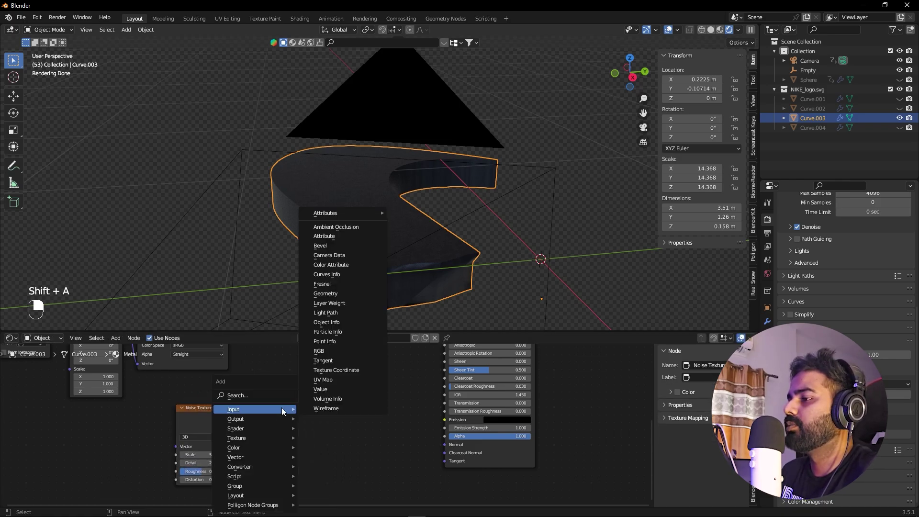
left_click(286, 393)
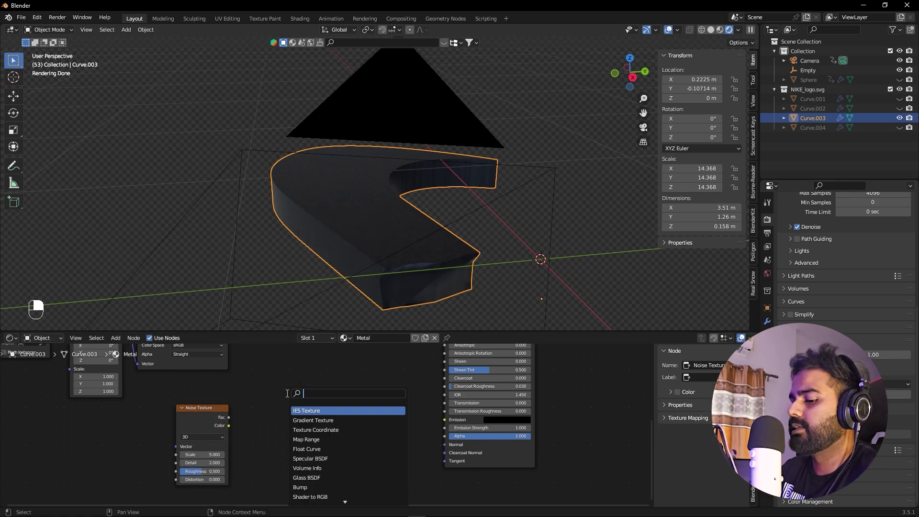
type("bum")
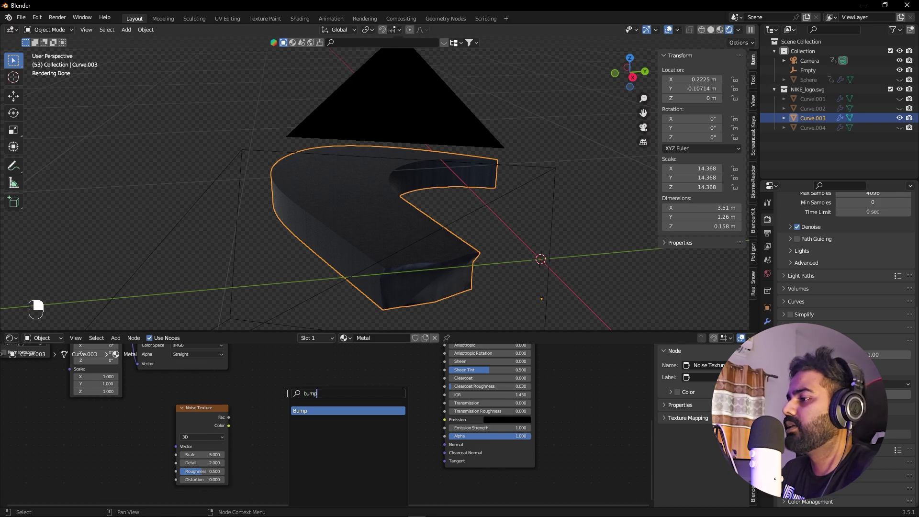
type("p")
key("Return")
left_click(301, 428)
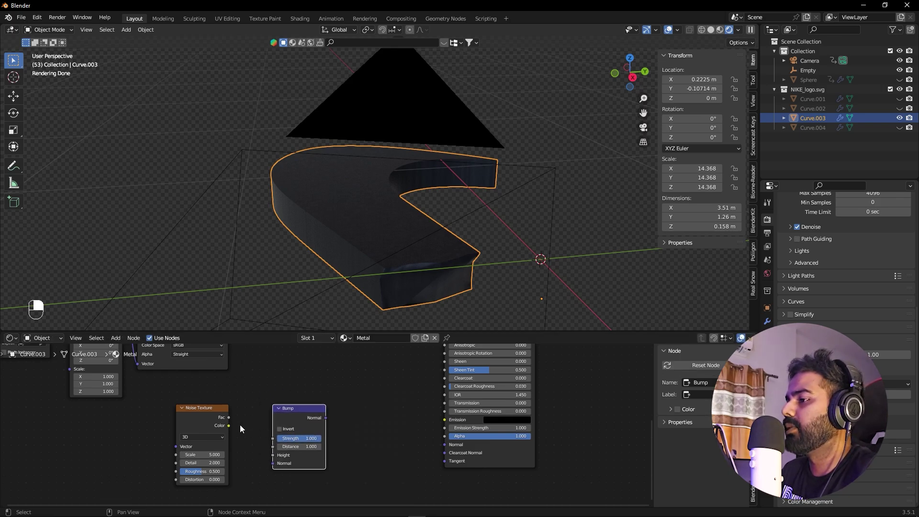
Step: Link the Noise Texture's Fac to the Bump's Height and the Bump's Normal to the Principled BSDF's Normal, and inspect the swoosh
left_click_drag(228, 417, 273, 455)
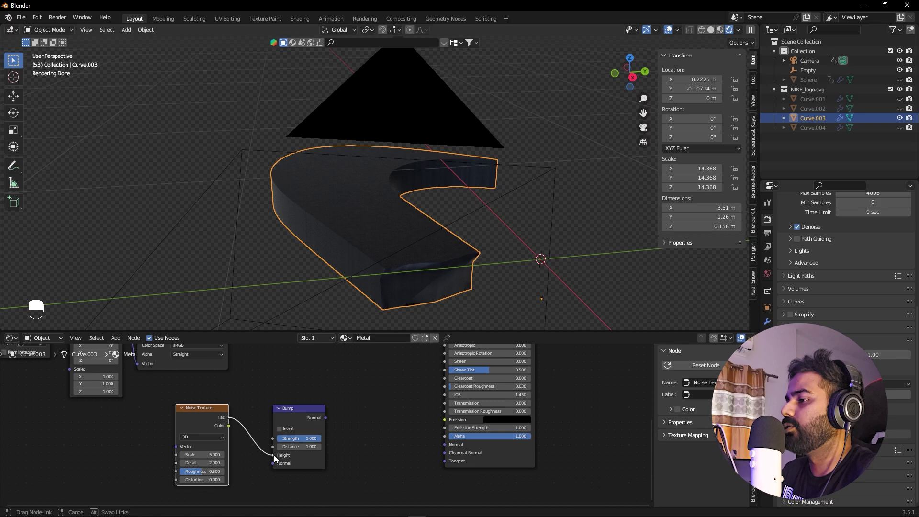
left_click(325, 420)
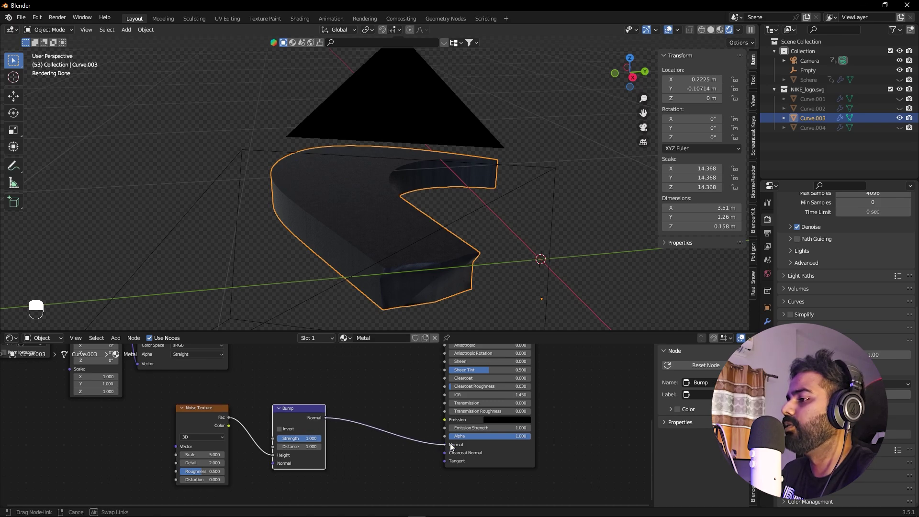
left_click_drag(450, 443, 450, 443)
scroll(395, 180, "up", 4)
left_click_drag(394, 181, 394, 217, "alt")
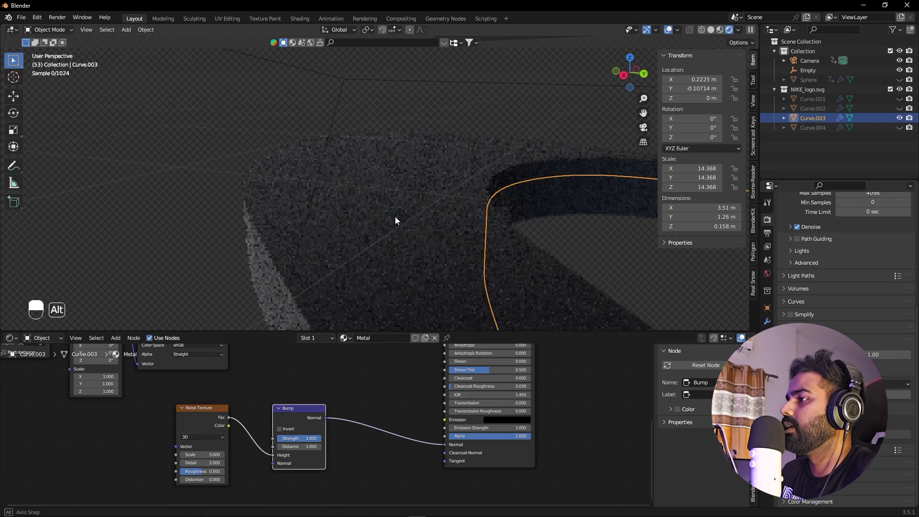
middle_click_drag(395, 216, 388, 160, "alt")
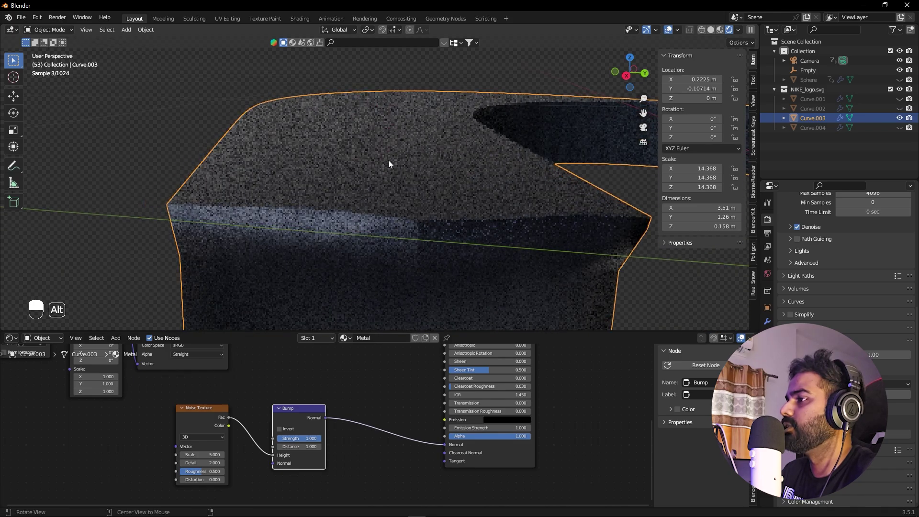
left_click_drag(389, 160, 386, 173, "alt")
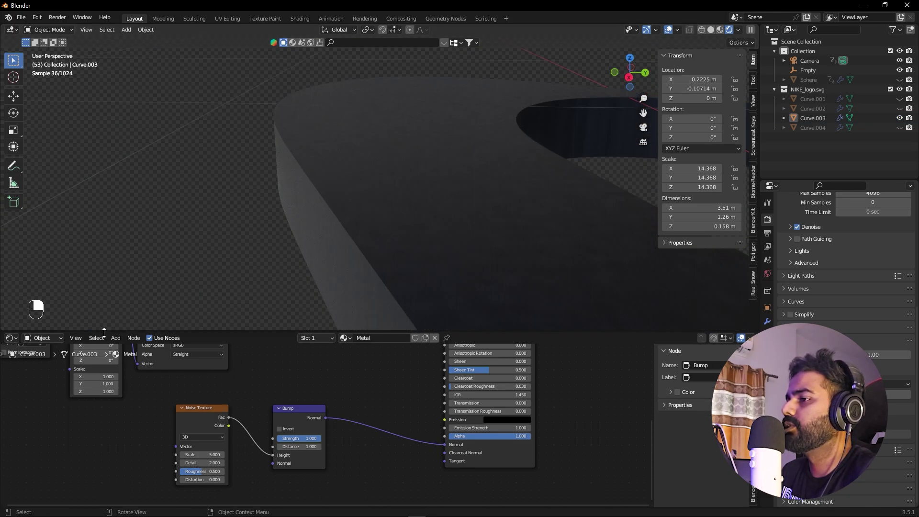
Step: Show the World shader nodes and set the environment Mapping node's Z rotation to 99.8°
left_click(53, 339)
left_click(44, 359)
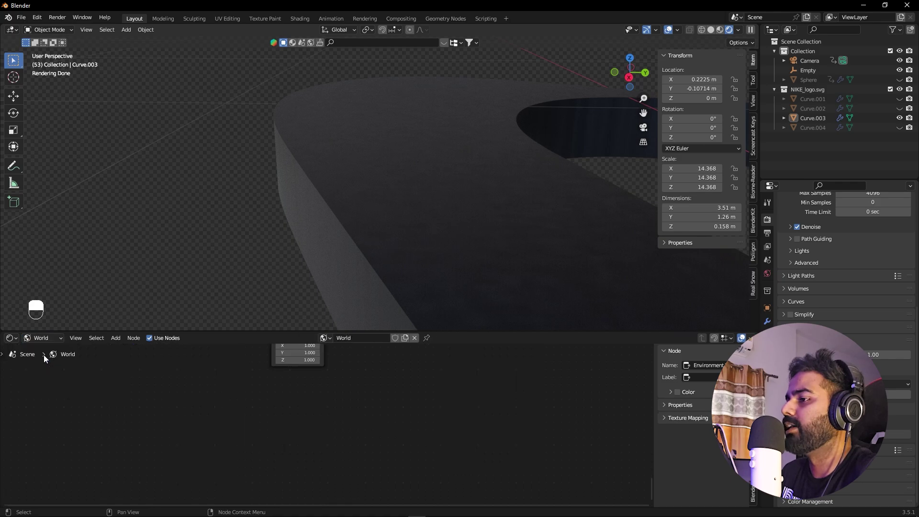
middle_click_drag(194, 380, 408, 493)
left_click_drag(408, 493, 392, 506, "alt+shift")
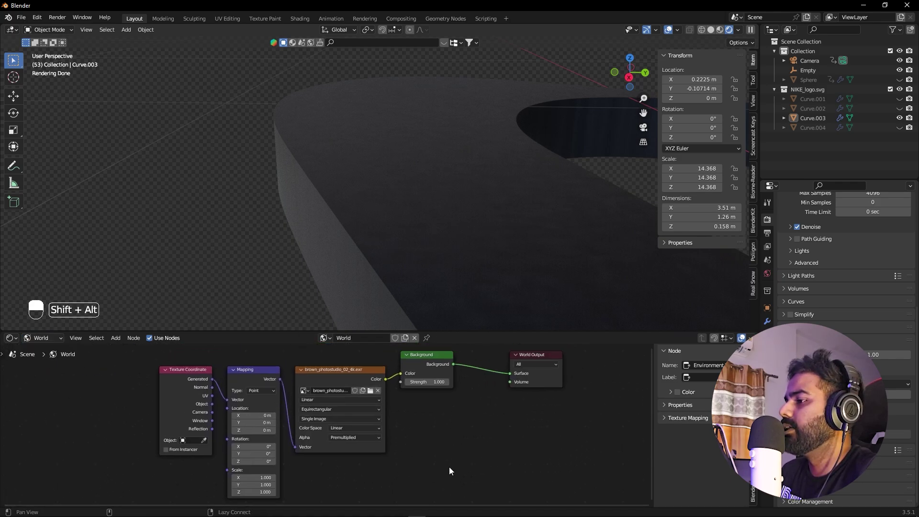
scroll(449, 463, "up", 2)
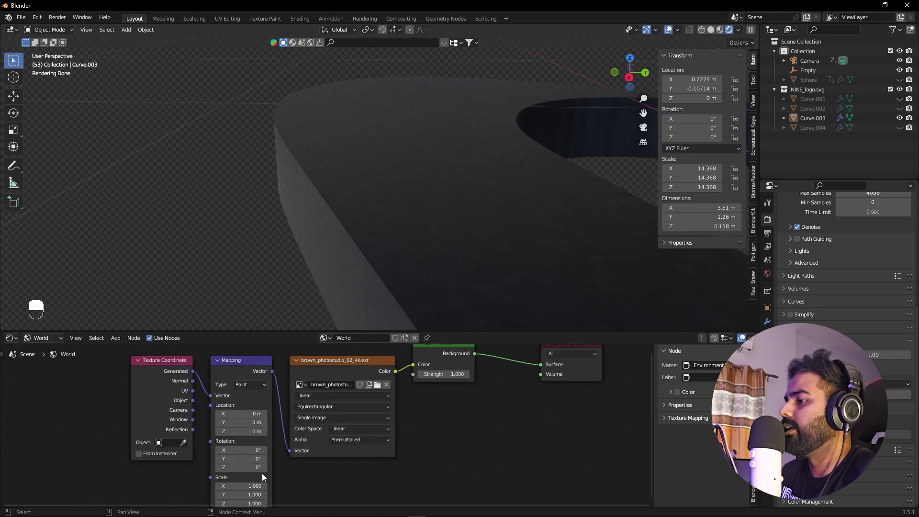
scroll(262, 475, "up", 1)
left_click_drag(251, 435, 297, 435)
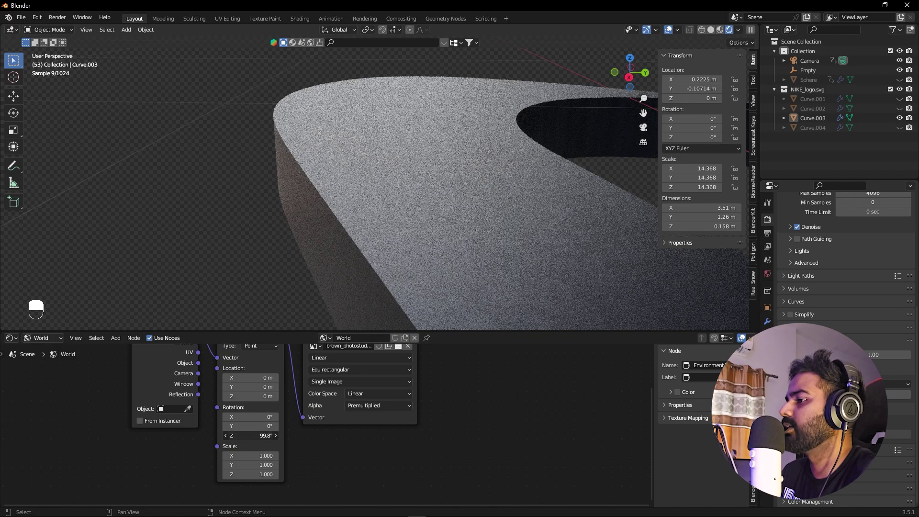
Step: Return to the Metal material's object shader nodes and set the Noise Texture's Scale to 9.800
middle_click_drag(249, 407, 154, 498)
left_click(42, 337)
left_click(44, 349)
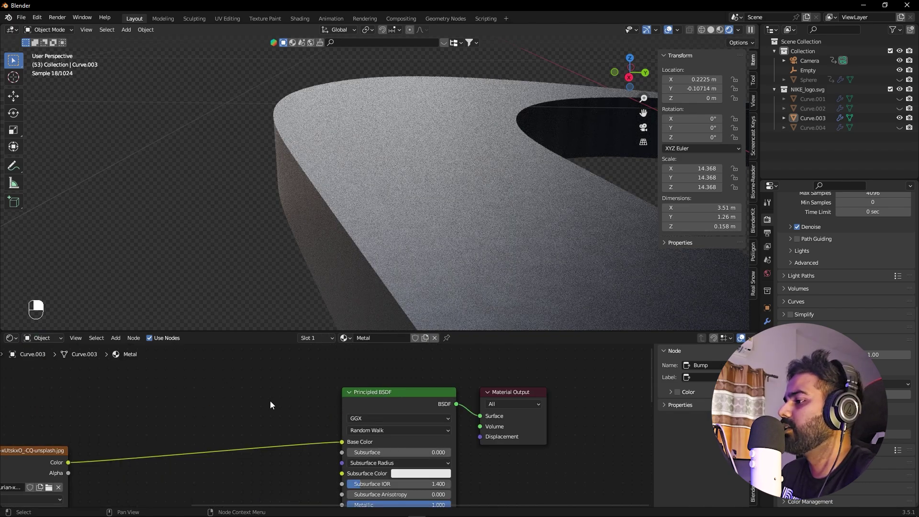
middle_click_drag(450, 467, 455, 452)
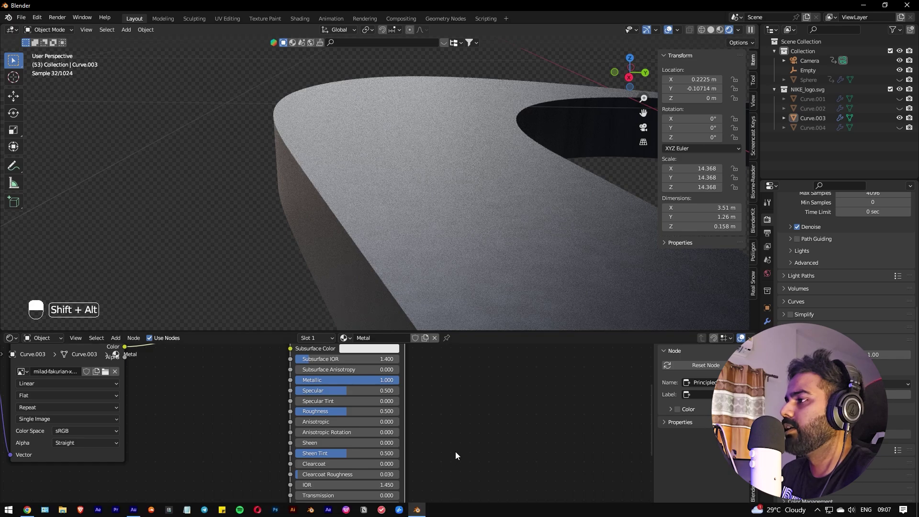
scroll(466, 444, "down", 1)
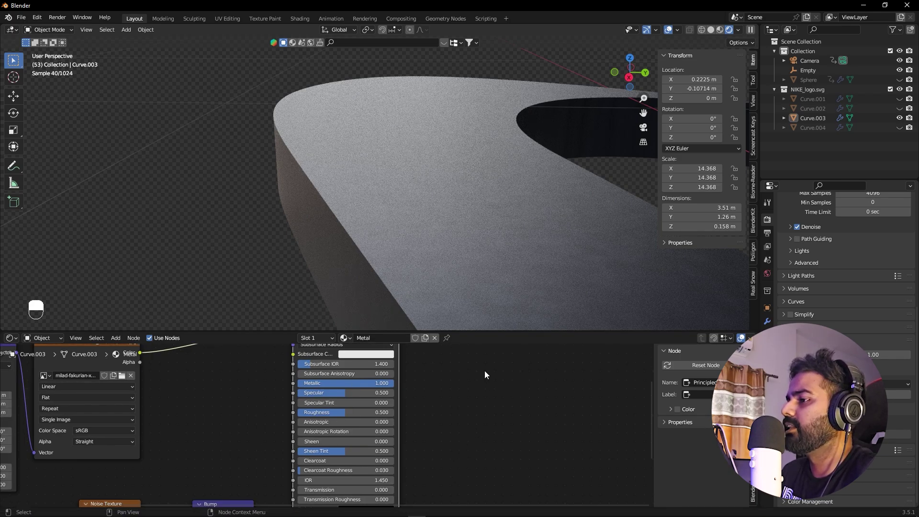
scroll(473, 393, "down", 4)
scroll(239, 426, "up", 2)
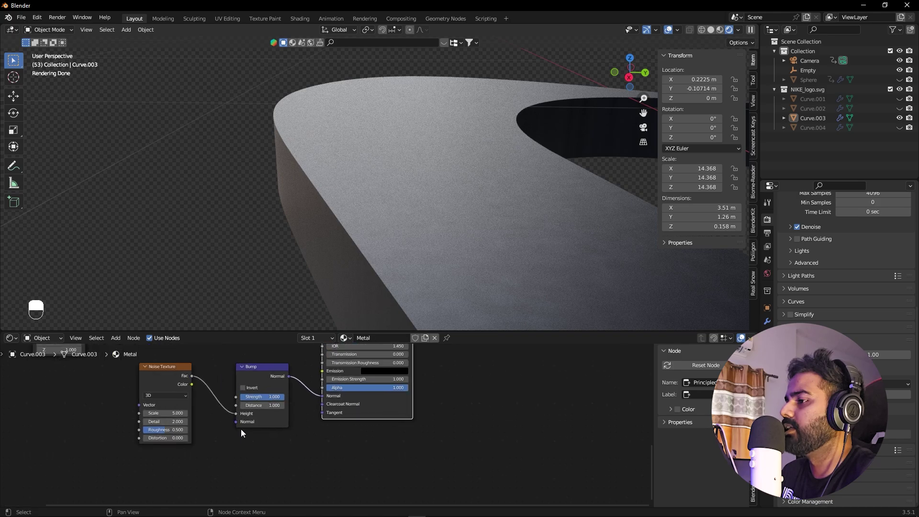
scroll(171, 413, "up", 2)
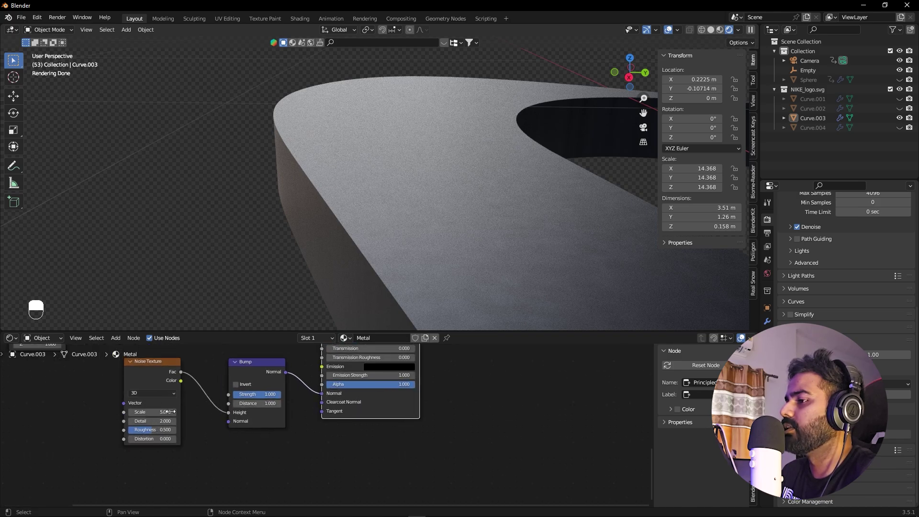
left_click_drag(171, 412, 186, 411)
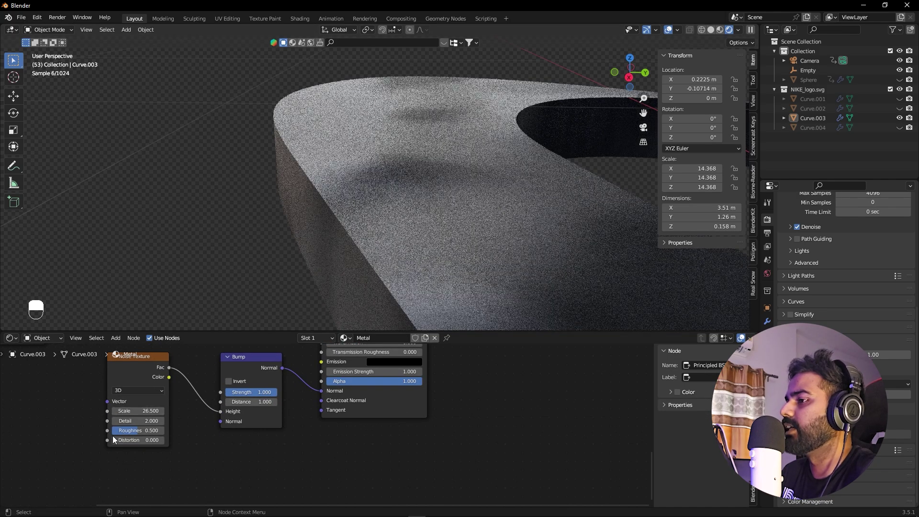
left_click_drag(139, 411, 75, 410)
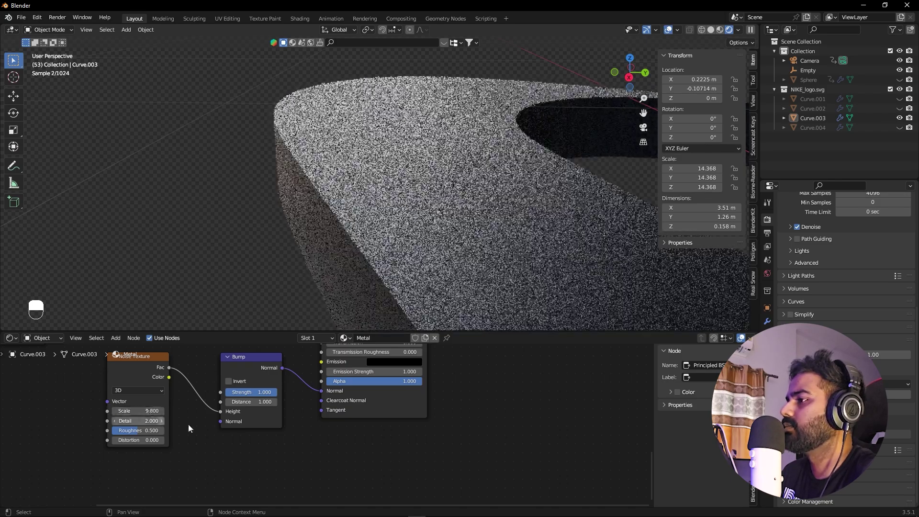
Step: Lower the Principled BSDF's Roughness to 0.241
left_click_drag(580, 403, 581, 462, "alt+shift")
left_click_drag(566, 381, 566, 478, "alt+shift")
scroll(523, 445, "up", 1, "shift")
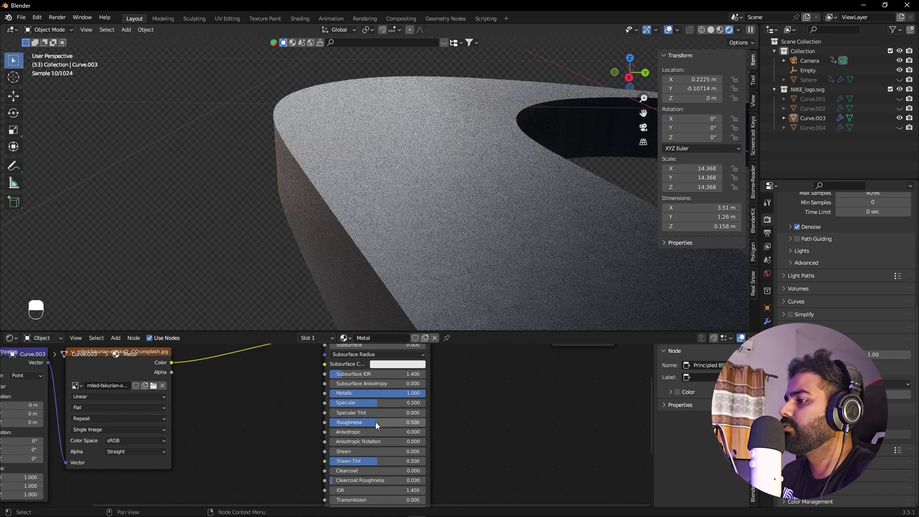
left_click_drag(376, 426, 352, 426)
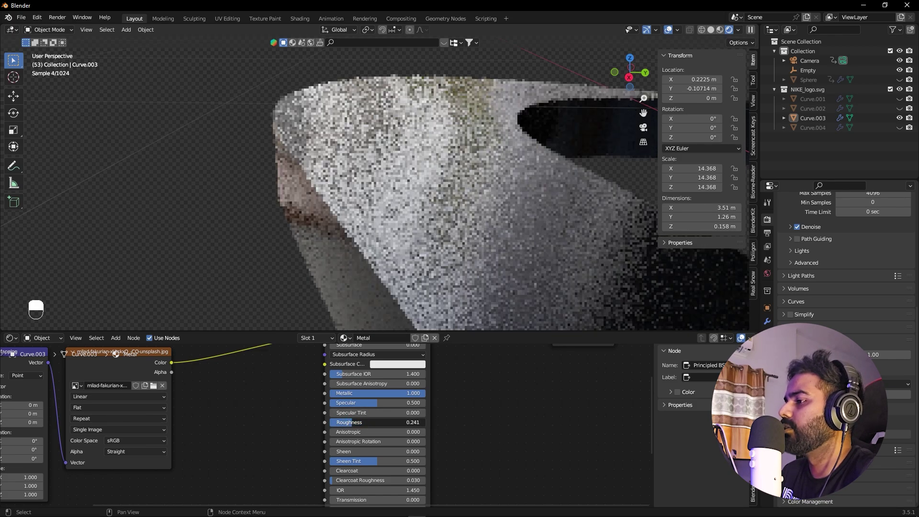
Step: Feed the Noise Texture's Vector from the Mapping node and set the noise Scale to 4.500, viewing the swoosh through the camera
left_click_drag(222, 472, 369, 352, "alt+shift")
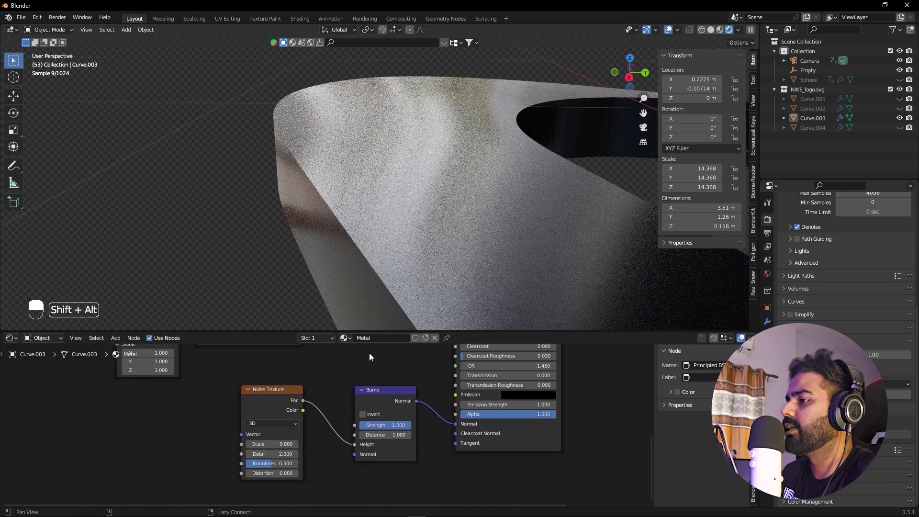
scroll(220, 361, "down", 3)
left_click_drag(228, 355, 211, 416)
left_click_drag(224, 378, 279, 433)
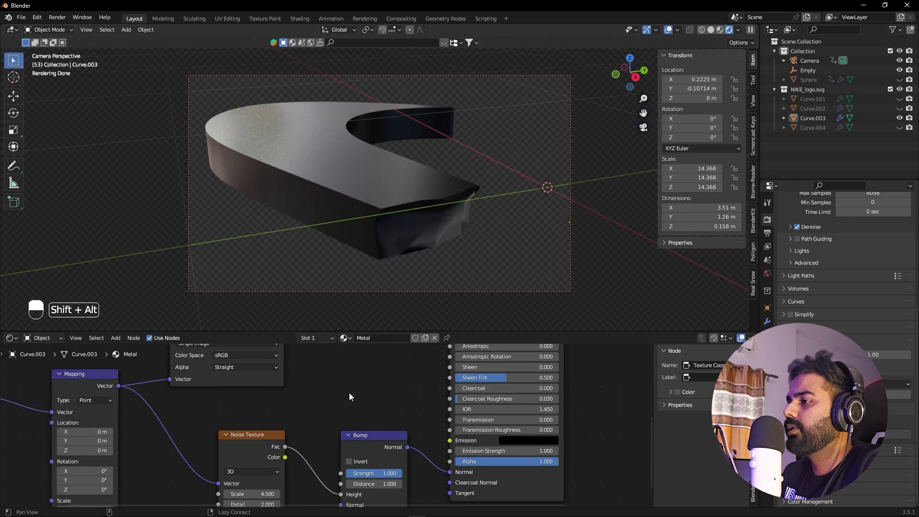
Step: Add a ColorRamp node in the free space above the Bump node
middle_click_drag(350, 393, 353, 425)
key("shift+a")
type("c")
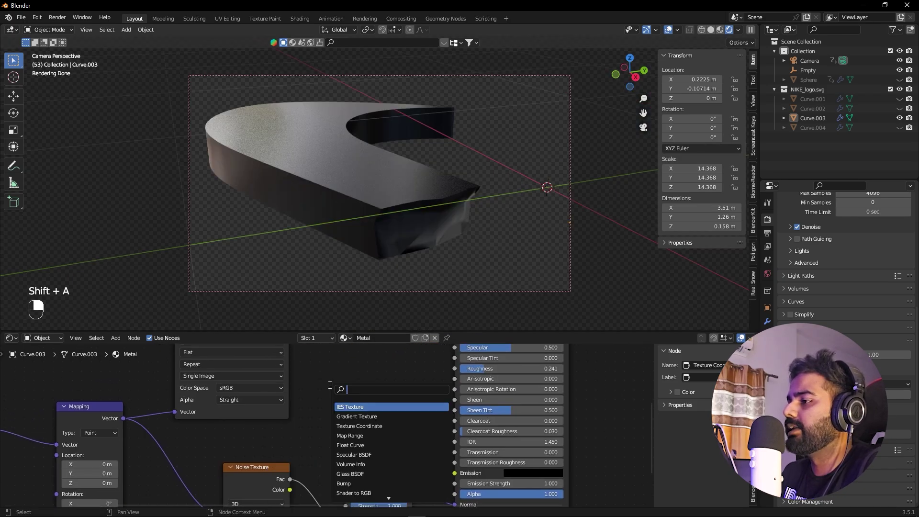
type("olor")
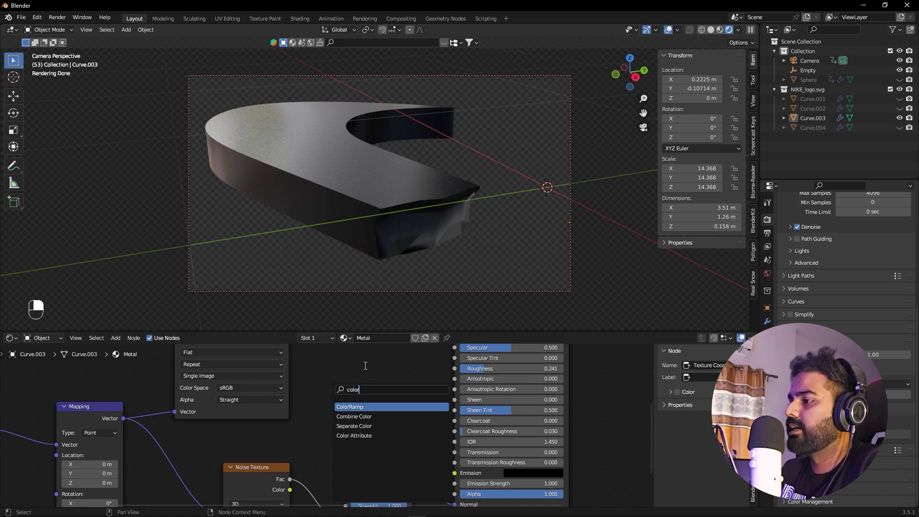
left_click(354, 406)
left_click(323, 454)
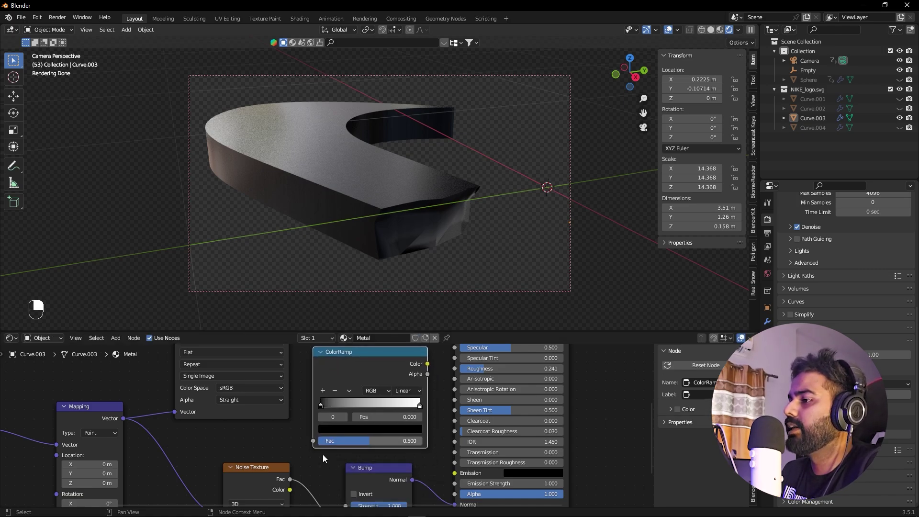
Step: Link the Noise Texture's Fac to the ColorRamp and its Color to the Principled BSDF's Roughness, and inspect the swoosh up close
left_click_drag(288, 479, 313, 441)
left_click_drag(436, 367, 441, 434, "alt+shift")
middle_click_drag(416, 216, 468, 156)
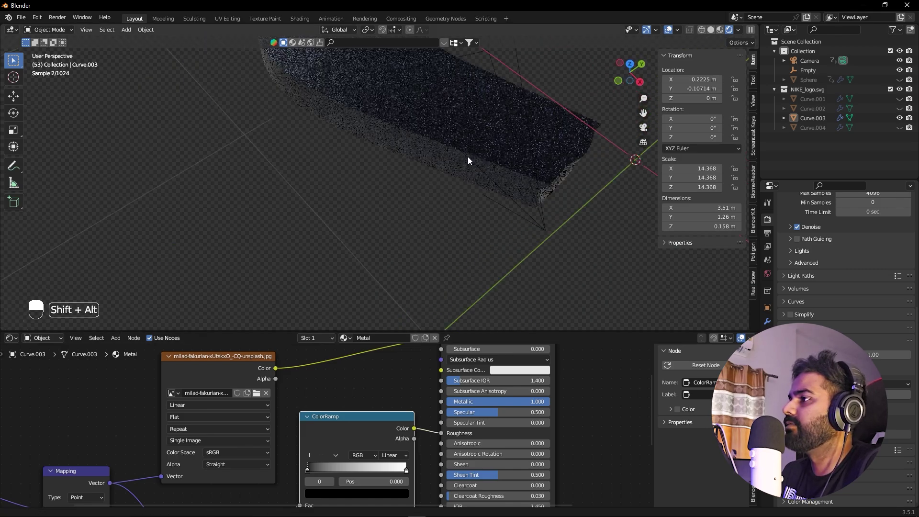
left_click_drag(468, 157, 323, 171, "alt+shift")
scroll(330, 205, "up", 5)
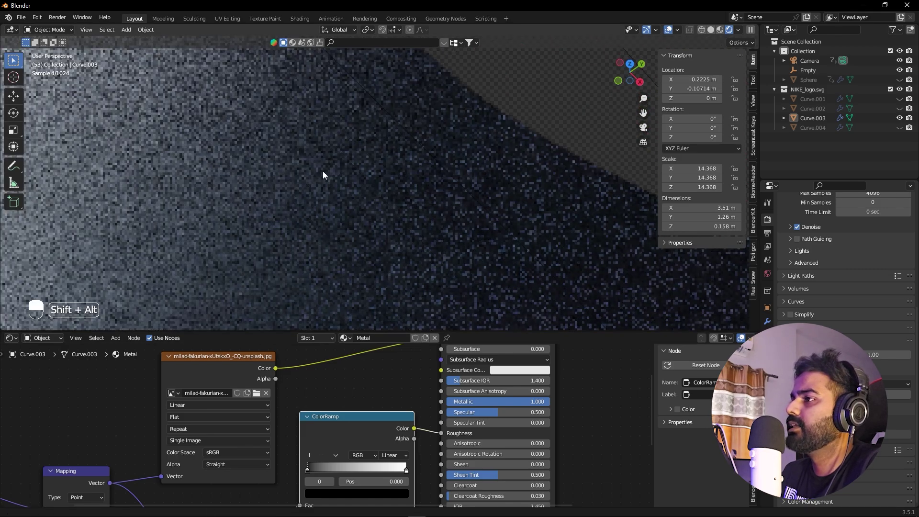
left_click_drag(349, 239, 328, 203, "alt")
left_click_drag(574, 205, 383, 152, "alt+shift")
Step: Tighten the ColorRamp by moving the black stop to position 0.423 and bringing the white stop close to it
left_click_drag(358, 404, 358, 341, "alt+shift")
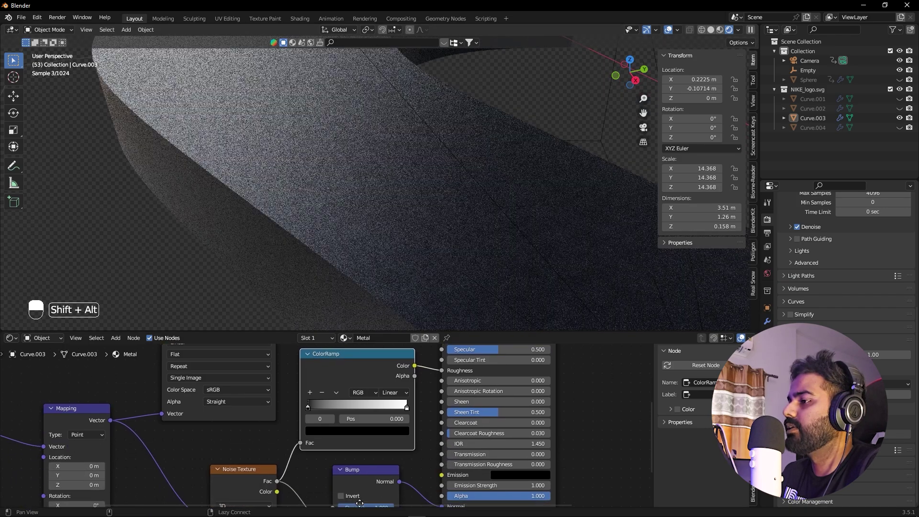
left_click_drag(359, 503, 340, 371, "alt+shift")
left_click_drag(289, 437, 322, 437)
left_click_drag(388, 440, 354, 436)
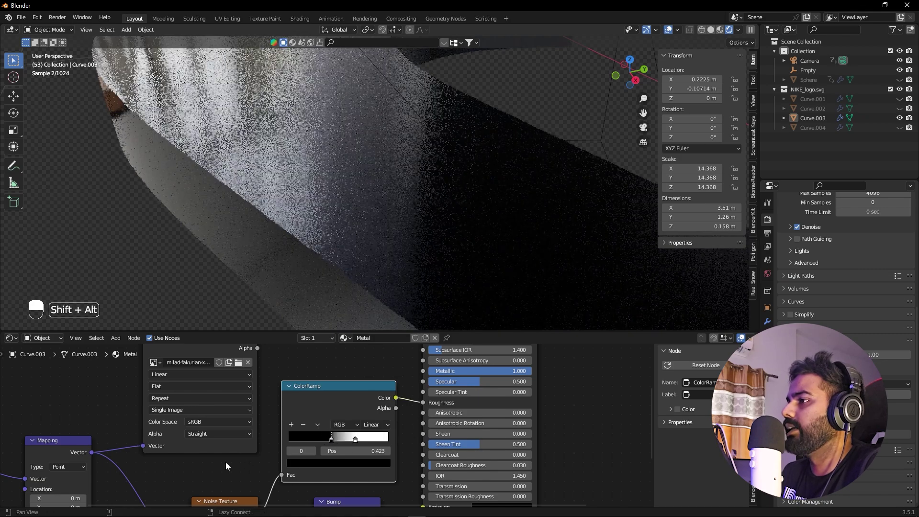
Step: Set the Noise Texture's Detail to 15.000 and its Scale to 11.510 while checking the swoosh's surface
left_click_drag(226, 461, 235, 320, "alt+shift")
left_click_drag(239, 434, 220, 420)
left_click_drag(557, 228, 543, 215, "alt")
middle_click_drag(542, 218, 424, 256)
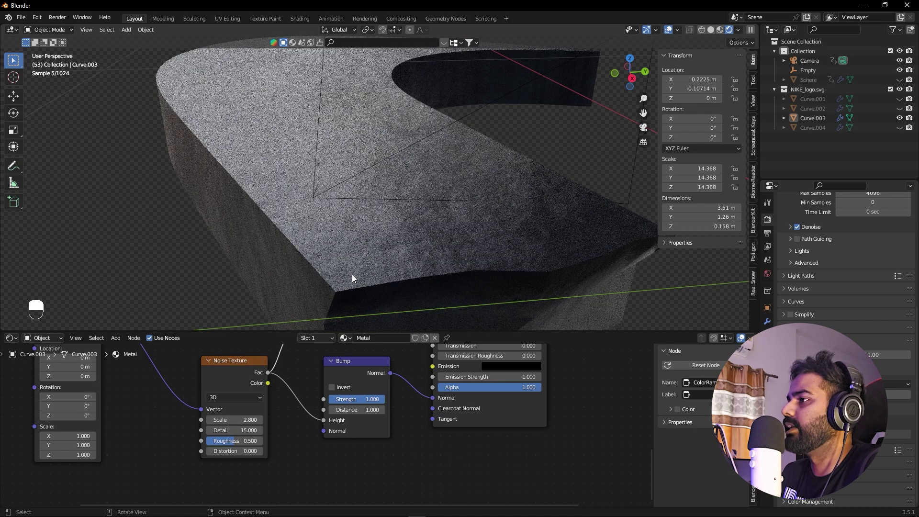
left_click_drag(247, 419, 323, 419, "shift")
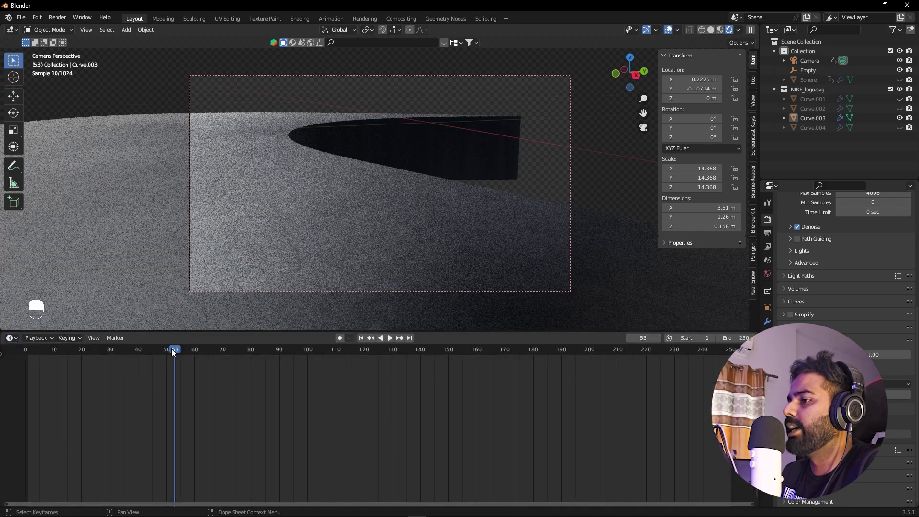
Step: Preview the rendered logo animation through the camera around frames 55 and 60
mouse_move(172, 348)
left_mouse_down()
mouse_move(102, 361)
mouse_move(180, 358)
left_mouse_up()
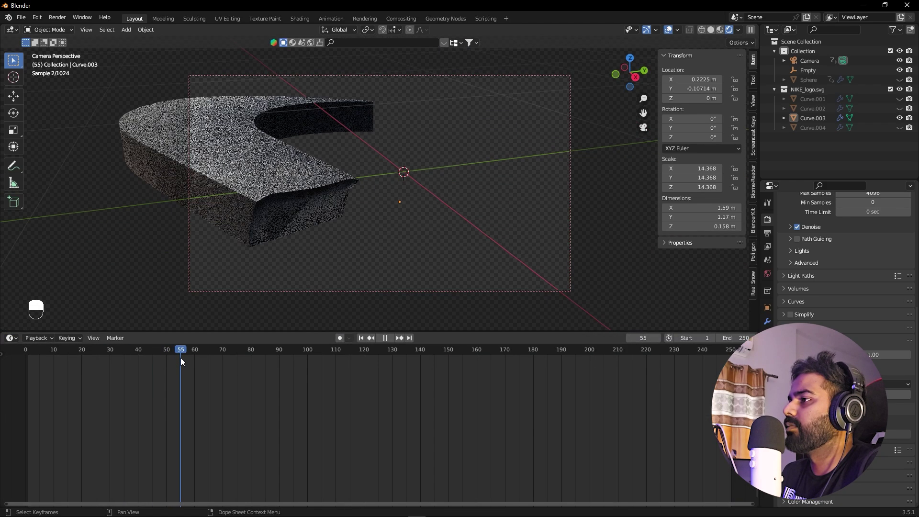
key("space")
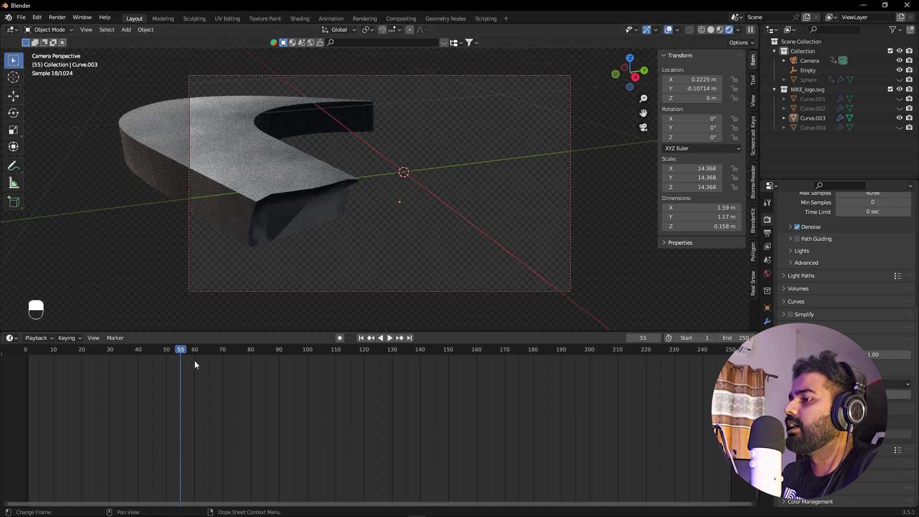
left_click_drag(179, 351, 194, 350)
key("space")
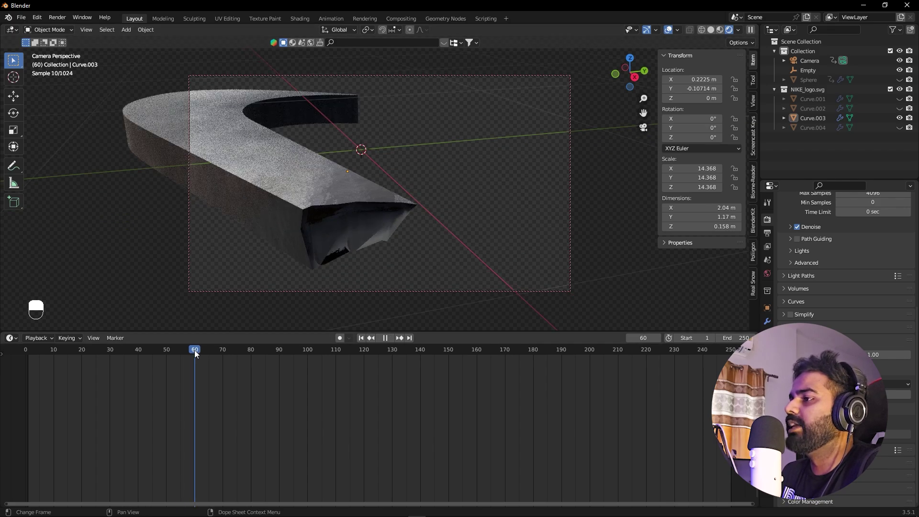
Step: Scrub the rendered camera shot through to frame 80 to check the swoosh's build-up, and return the viewport to Solid shading
key("space")
left_click(285, 177)
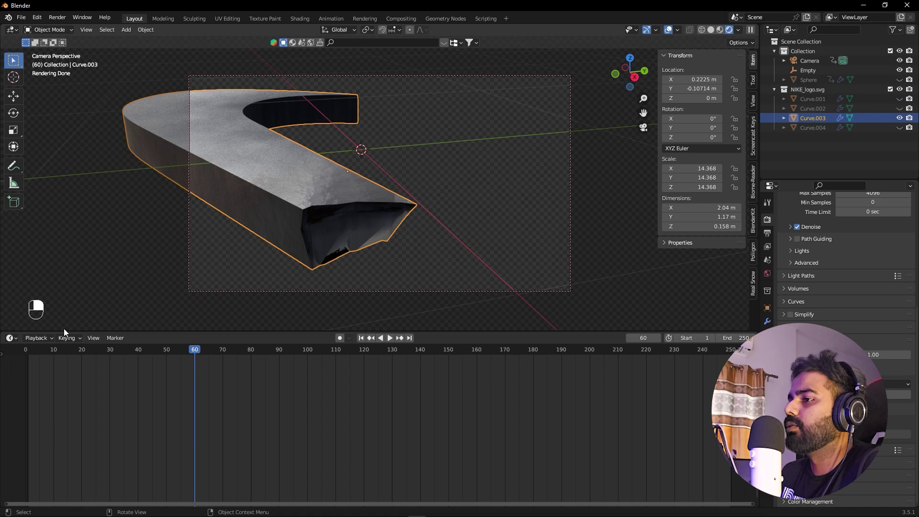
left_click(555, 219)
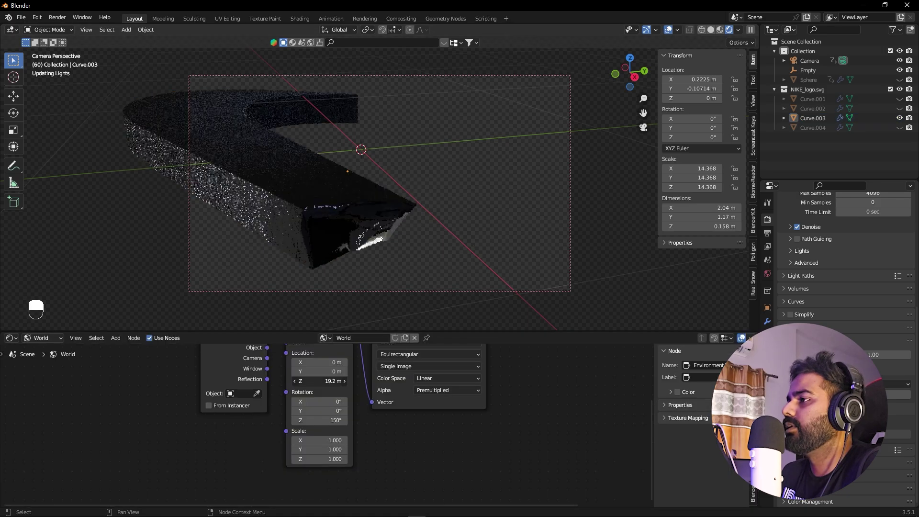
left_click_drag(319, 380, 340, 381)
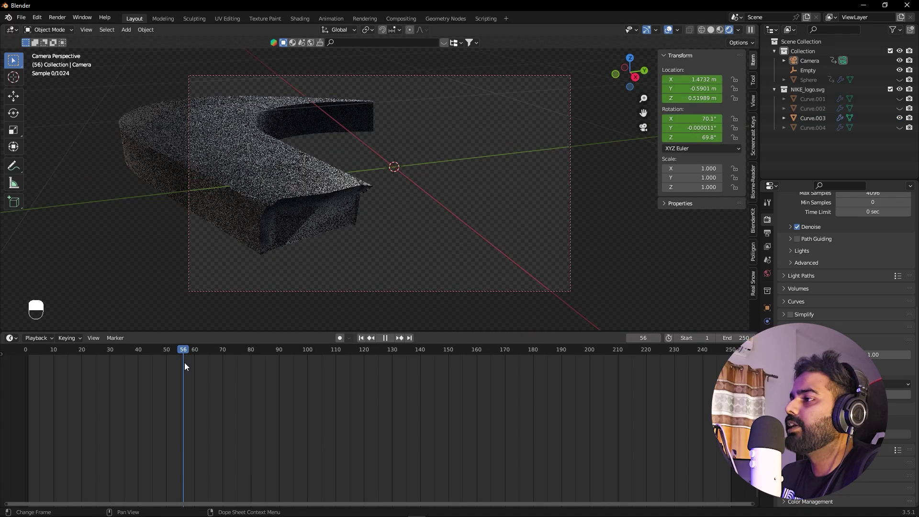
left_click_drag(185, 363, 250, 361)
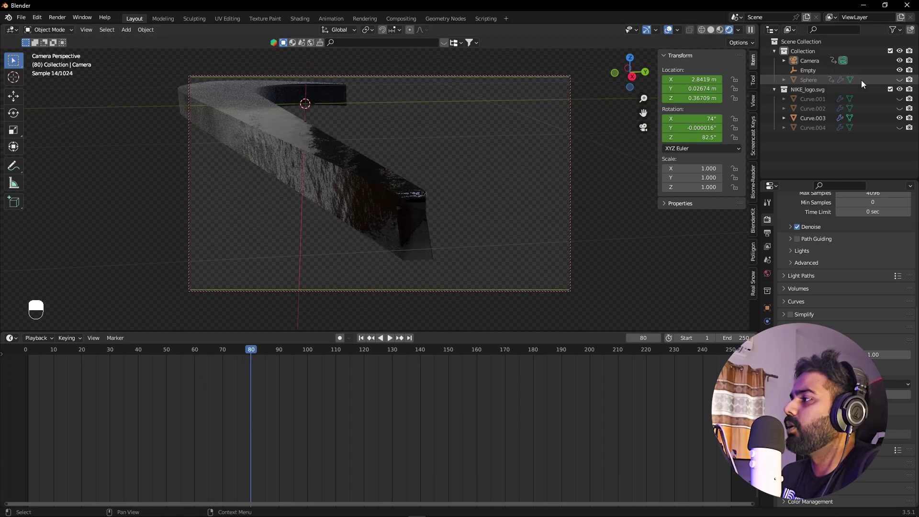
left_click(711, 30)
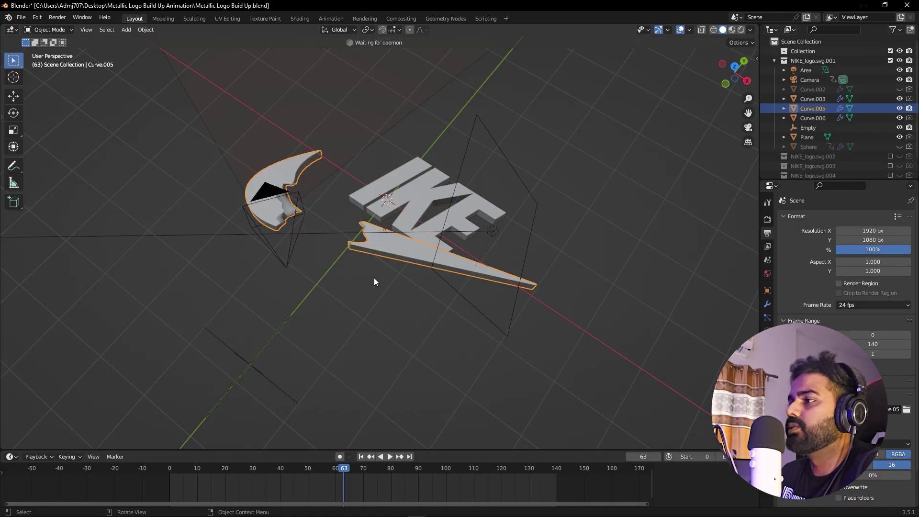
Step: Examine the swoosh's Boolean cut in the NIKE_logo.svg.001 collection up close while scrubbing the timeline back to frame 49
middle_click_drag(331, 276, 329, 259)
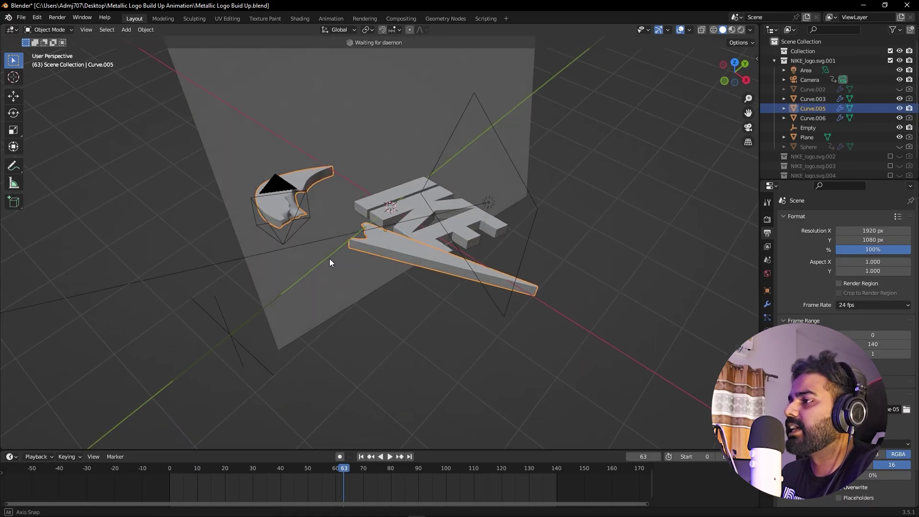
scroll(306, 203, "up", 3)
middle_click_drag(307, 207, 417, 279, "shift")
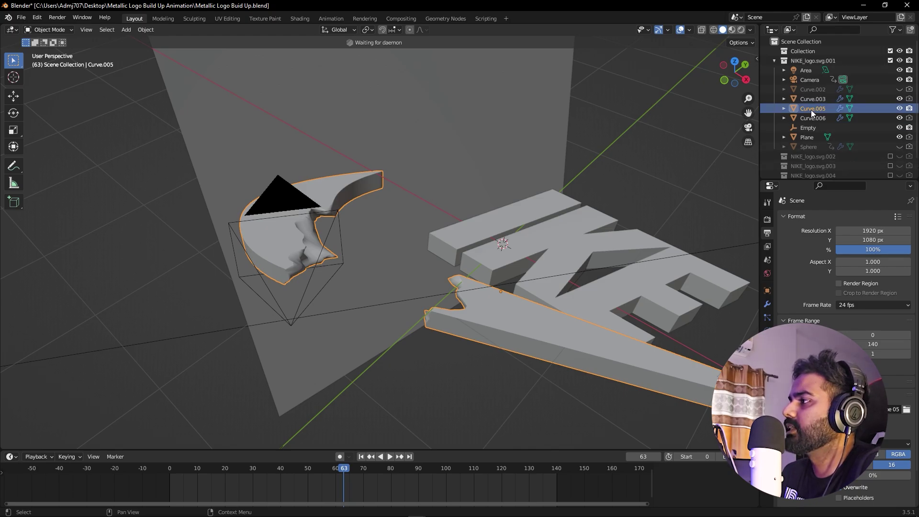
left_click_drag(323, 471, 273, 473)
key("space")
left_click_drag(358, 475, 304, 470)
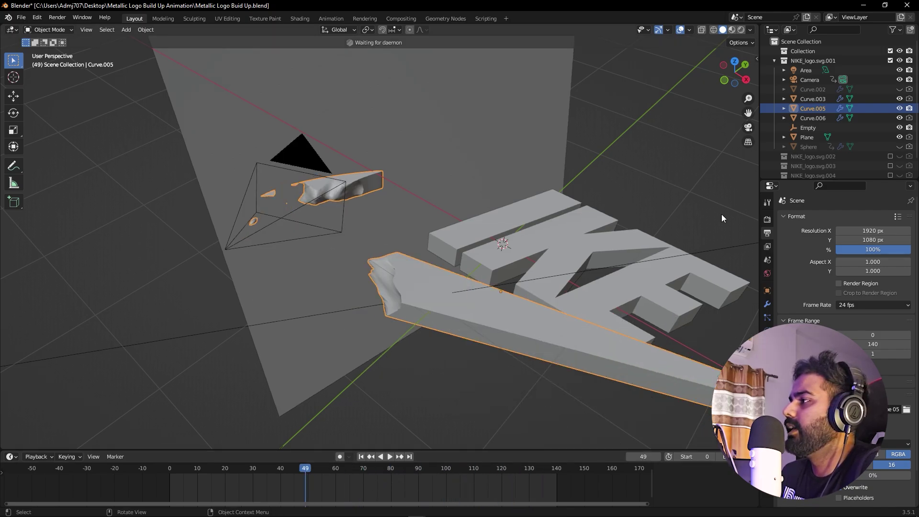
Step: Exclude the NIKE_logo.svg.001 collection, enable NIKE_logo.svg.002 for viewport and render, and expand its contents
left_click(890, 61)
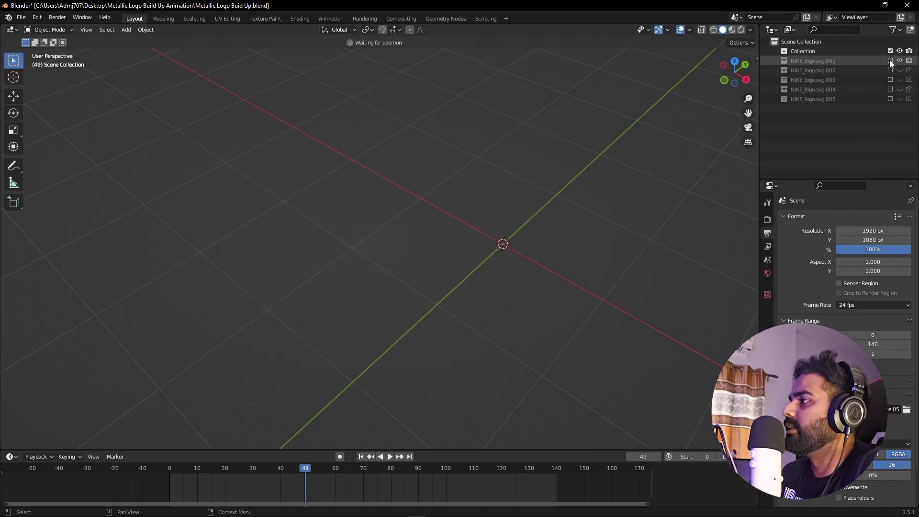
right_click(808, 59)
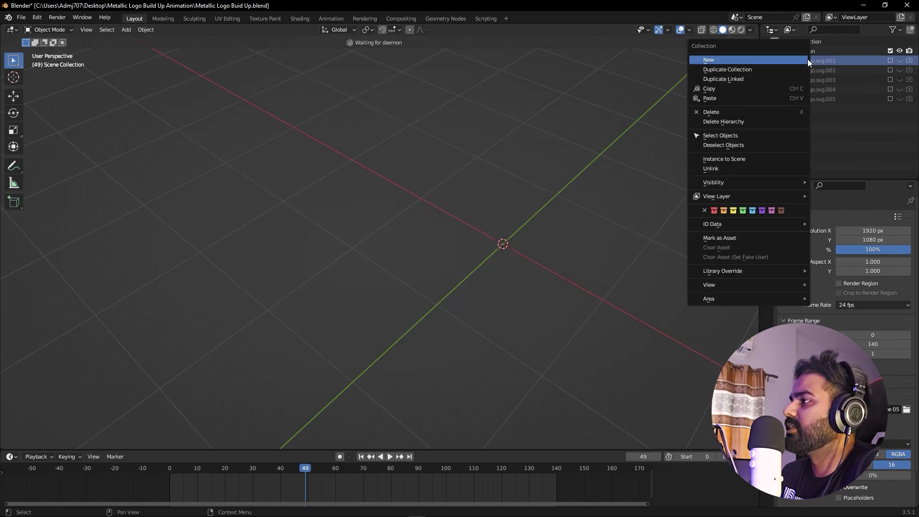
left_click(810, 115)
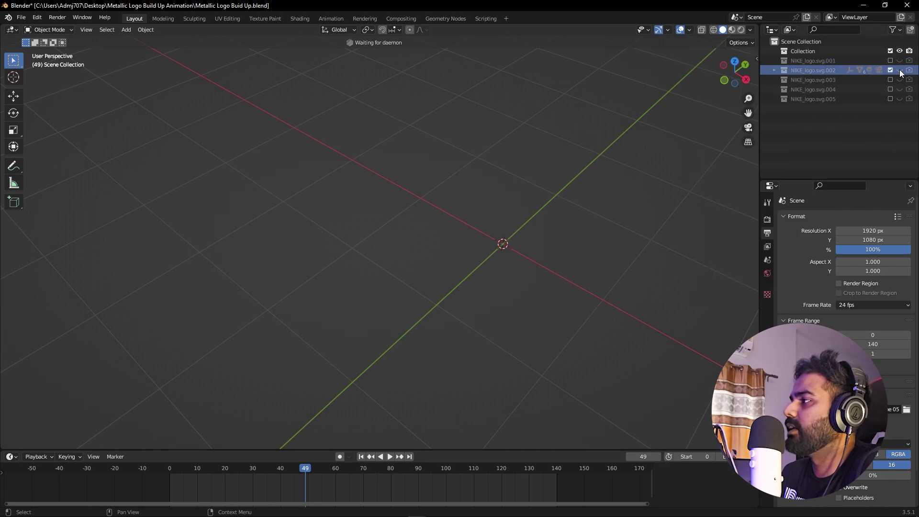
left_click_drag(909, 68, 911, 69)
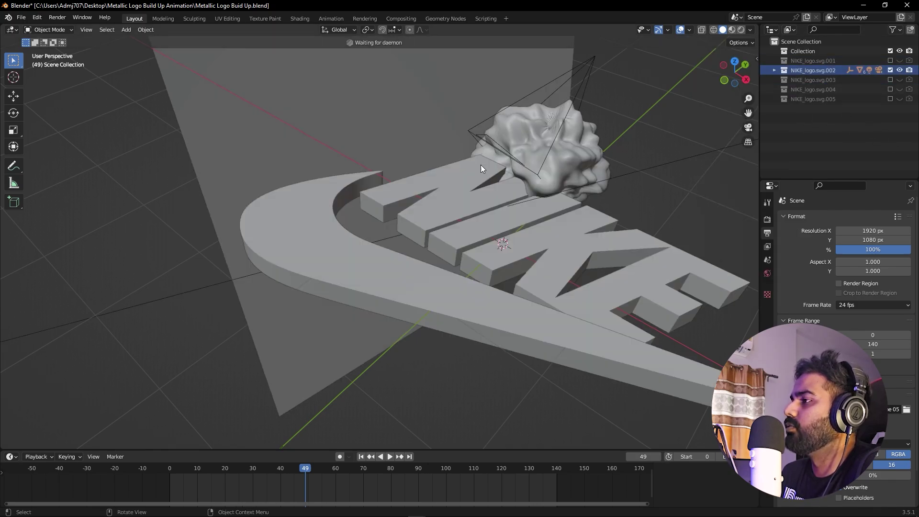
middle_click_drag(676, 170, 825, 105)
left_click(773, 70)
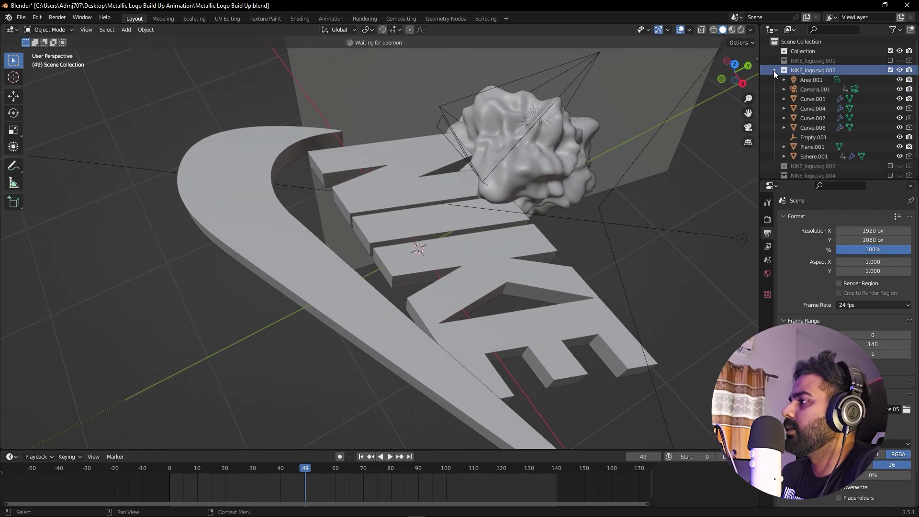
Step: Hide Sphere.001 in the viewport and scrub back to about frame 14 to preview the cut through the letters
left_click(529, 117)
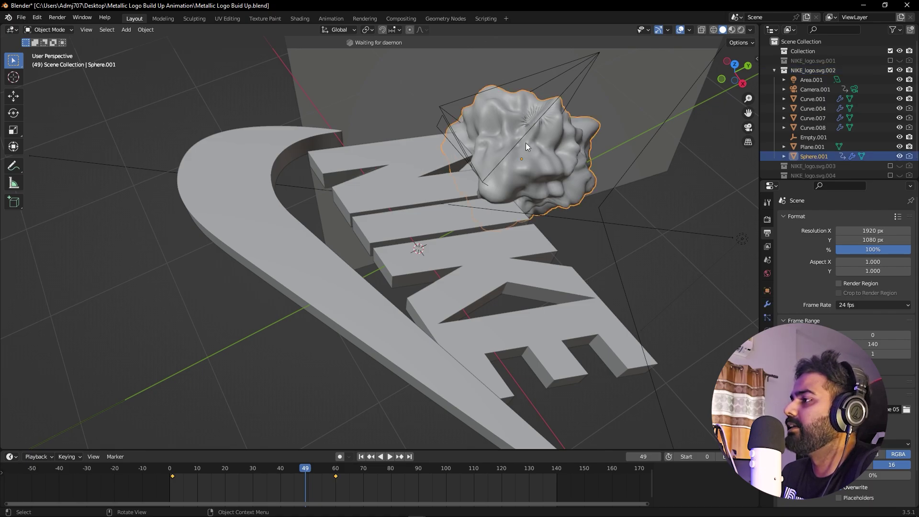
left_click(899, 156)
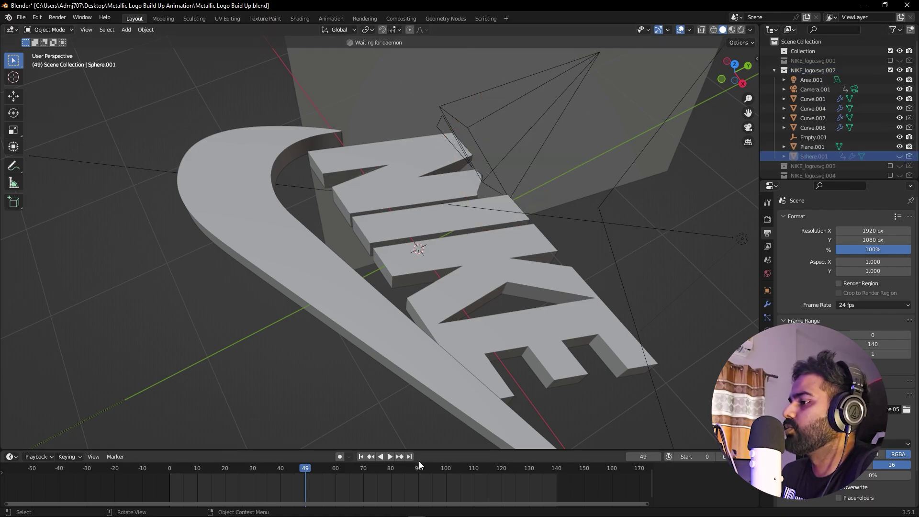
left_click_drag(304, 468, 202, 476)
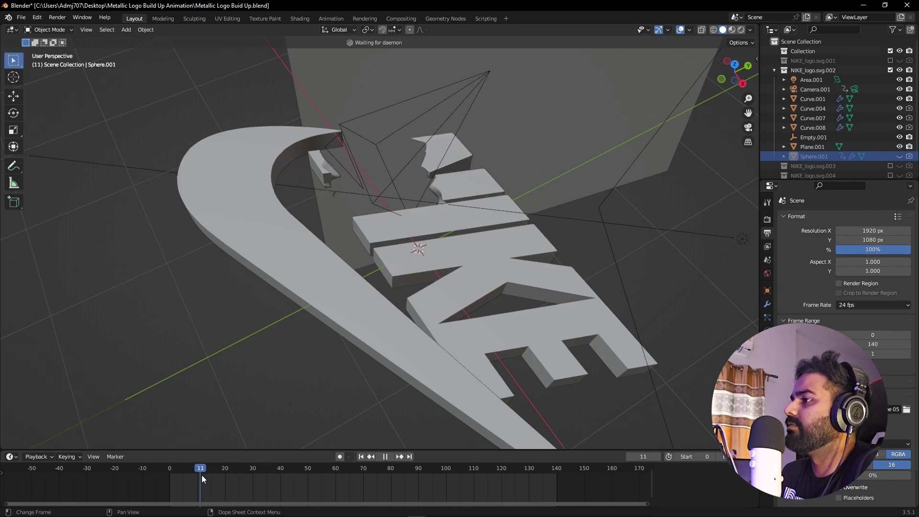
key("space")
Step: Look through Camera.001 and scrub its shot to frame 58, returning to the perspective view when done
left_click(380, 137)
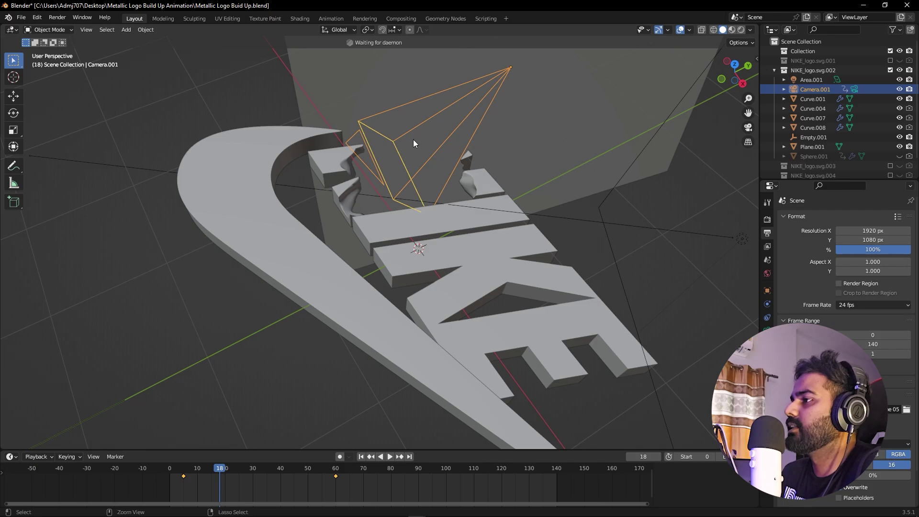
key("KP_0")
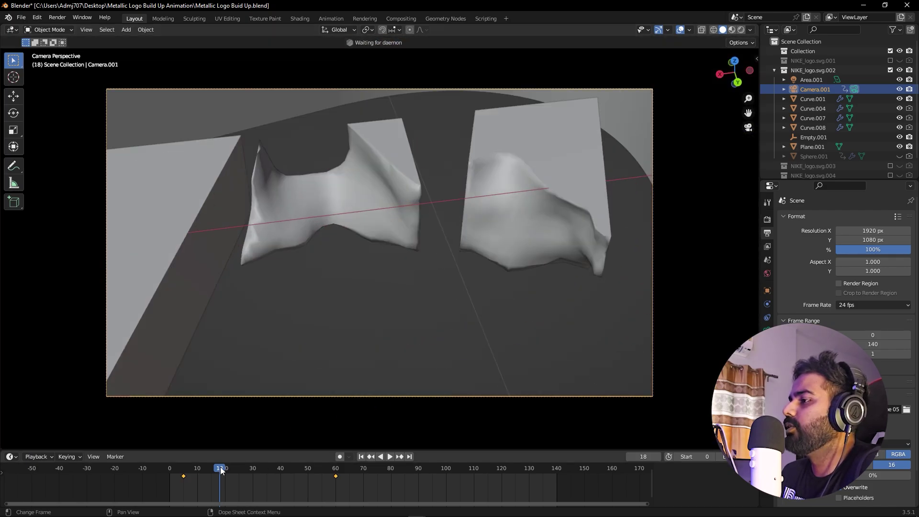
left_click(237, 468)
left_click_drag(226, 469, 329, 469)
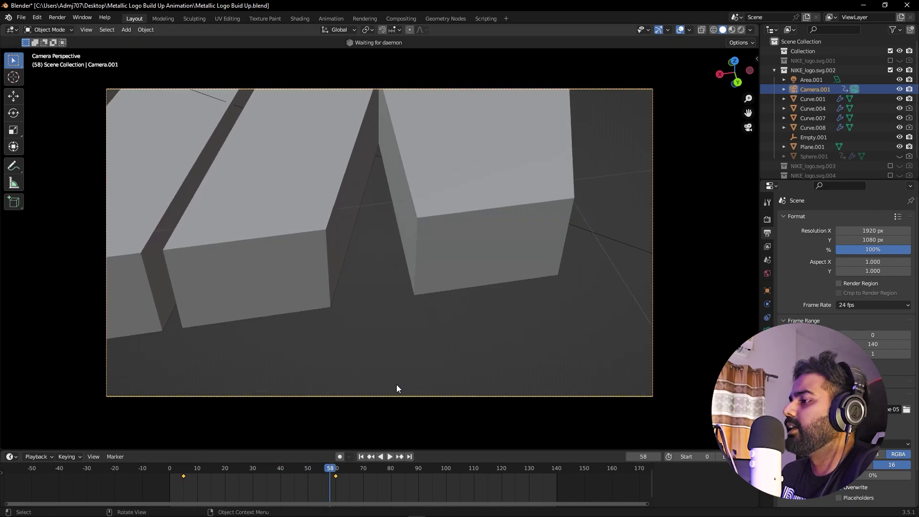
key("KP_0")
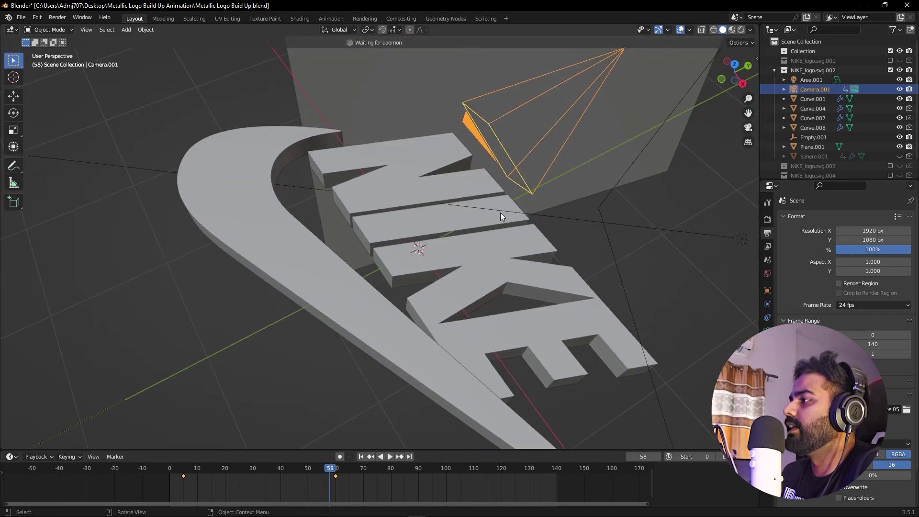
Step: Swap the NIKE_logo.svg.002 collection for NIKE_logo.svg.003 and scrub its two-sphere animation back to frame 19
left_click(890, 70)
left_click(890, 80)
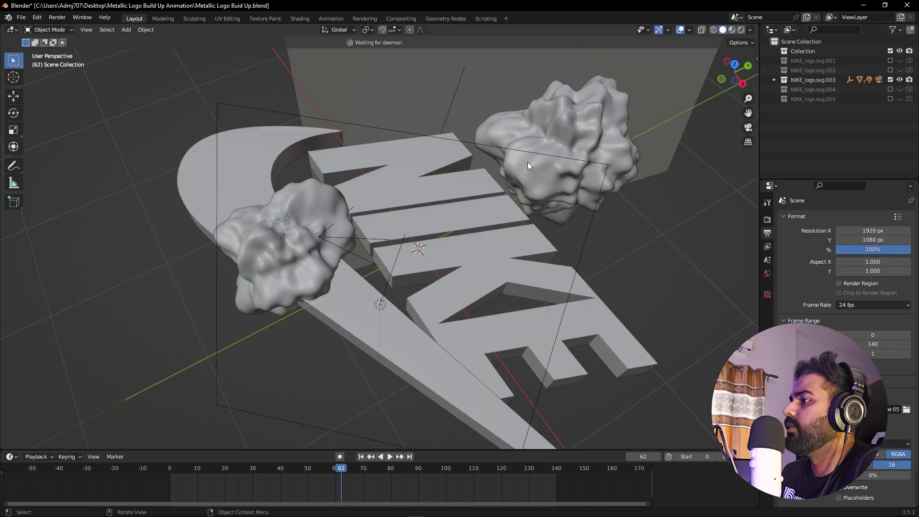
key("shift+ctrl+space")
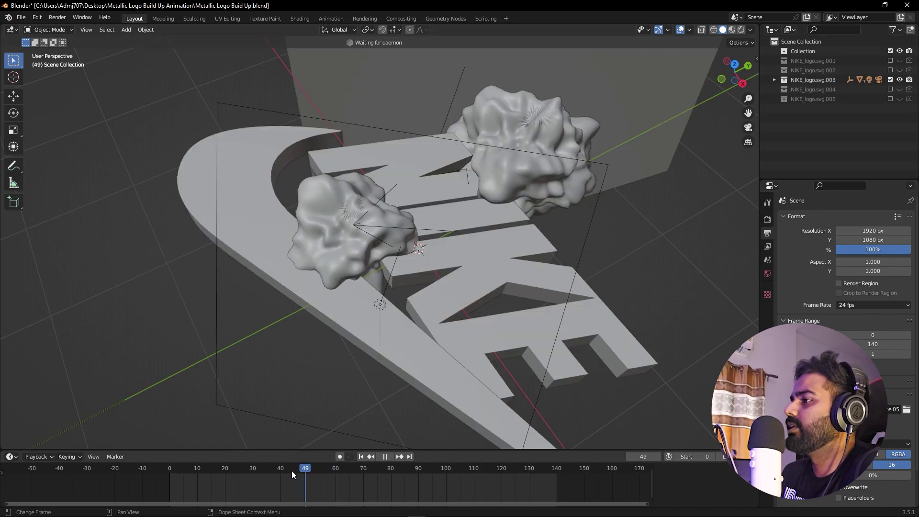
key("space")
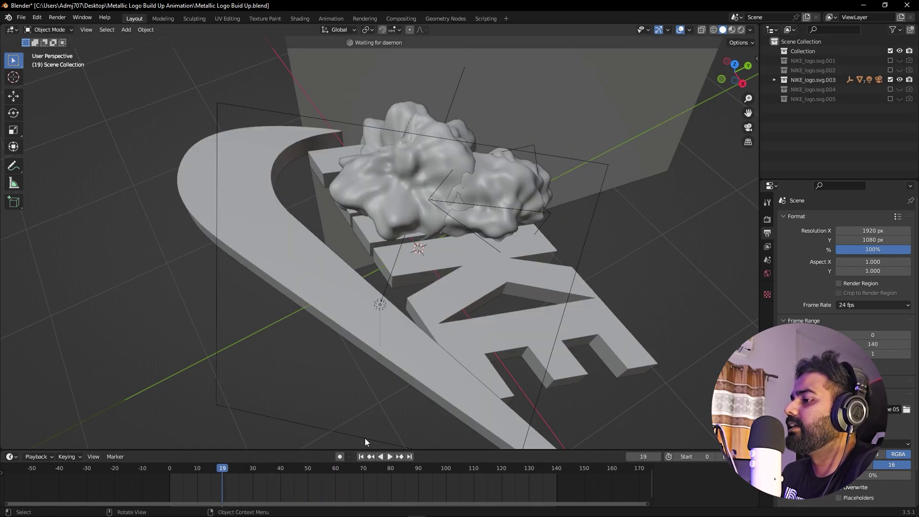
Step: Exclude the NIKE_logo.svg.003 collection, enable NIKE_logo.svg.005 for viewport and render, and hide Sphere.005
left_click(821, 90)
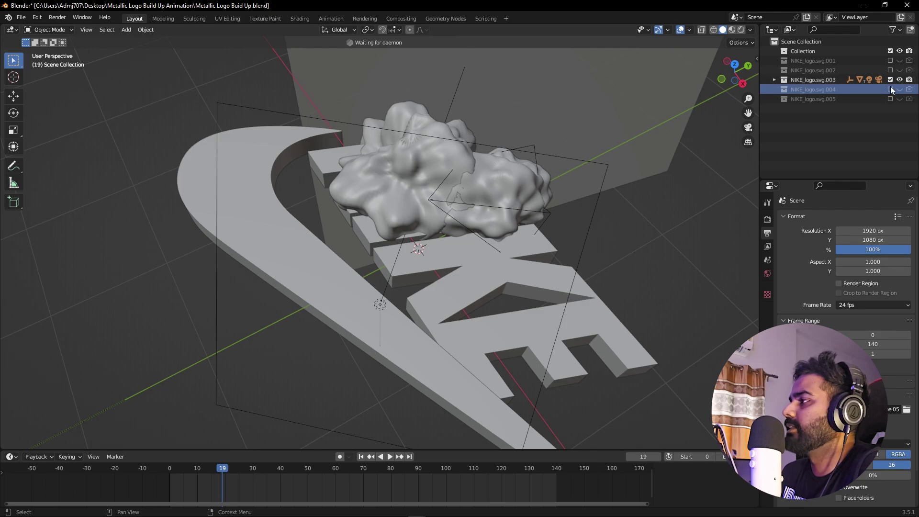
left_click(890, 80)
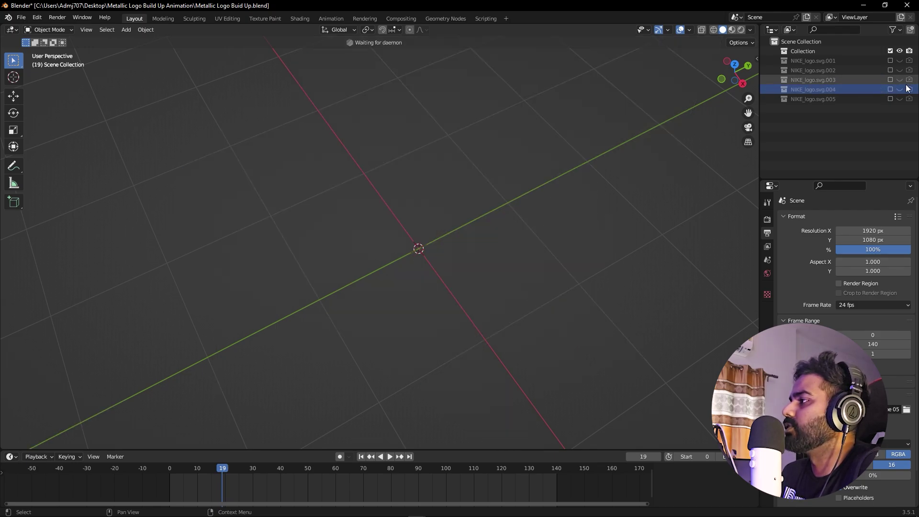
left_click(890, 99)
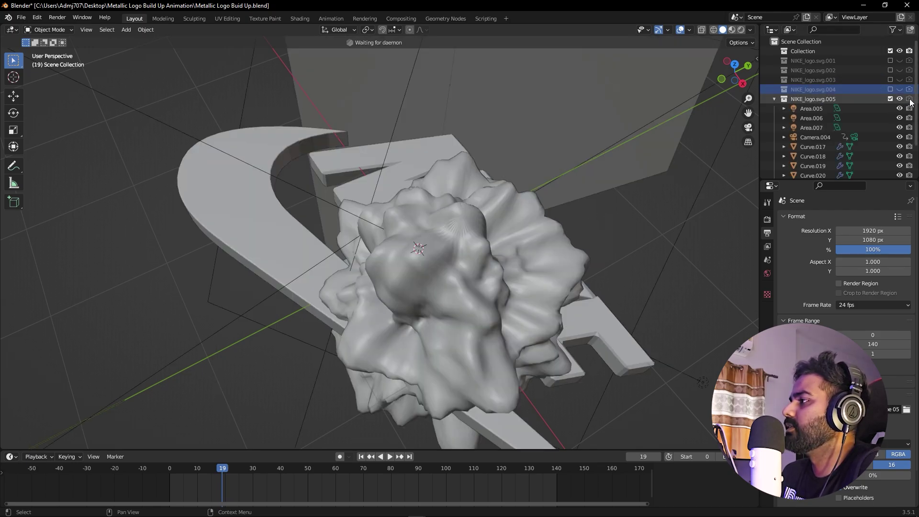
scroll(572, 220, "down", 2)
left_click(455, 251)
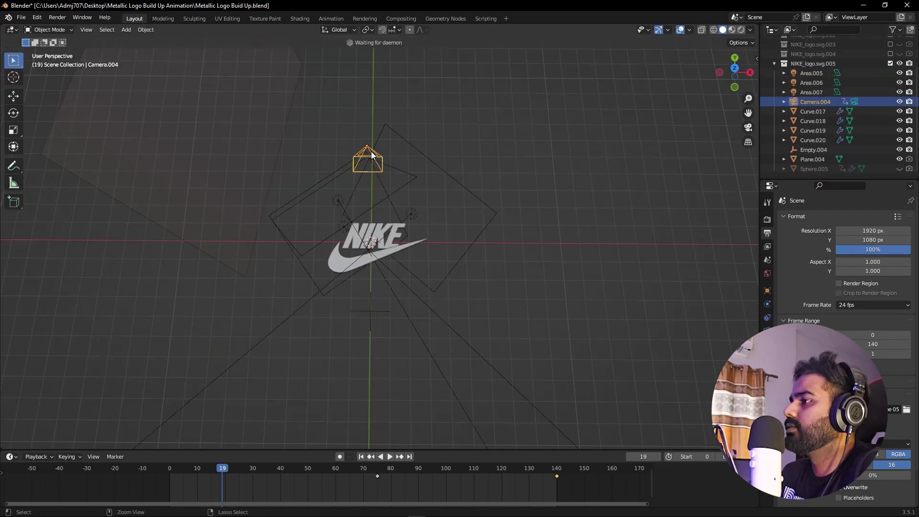
scroll(371, 151, "up", 4)
Step: Look through Camera.004 and preview the full logo's pull-back shot up to frame 126
key("KP_0")
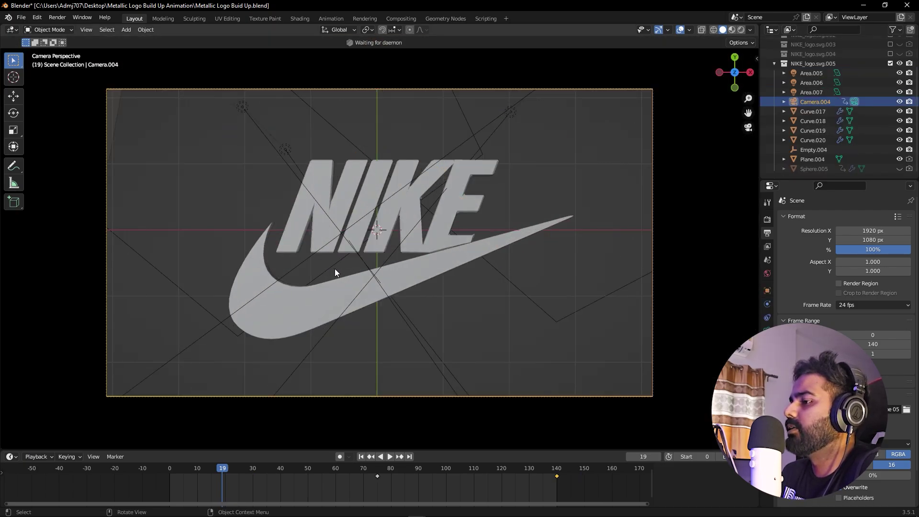
key("space")
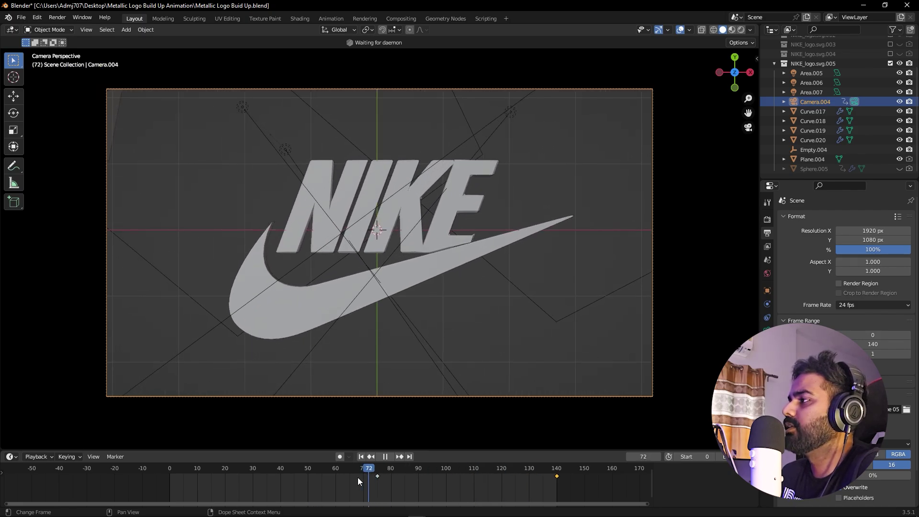
key("space")
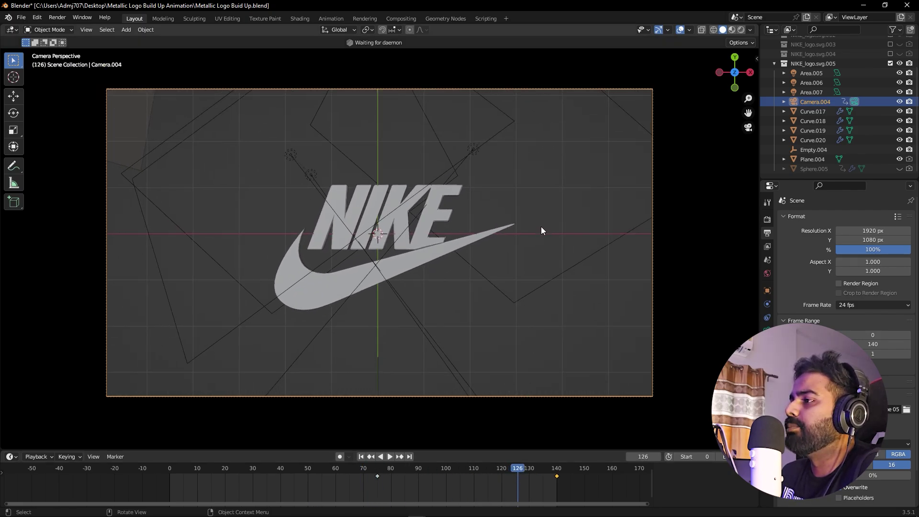